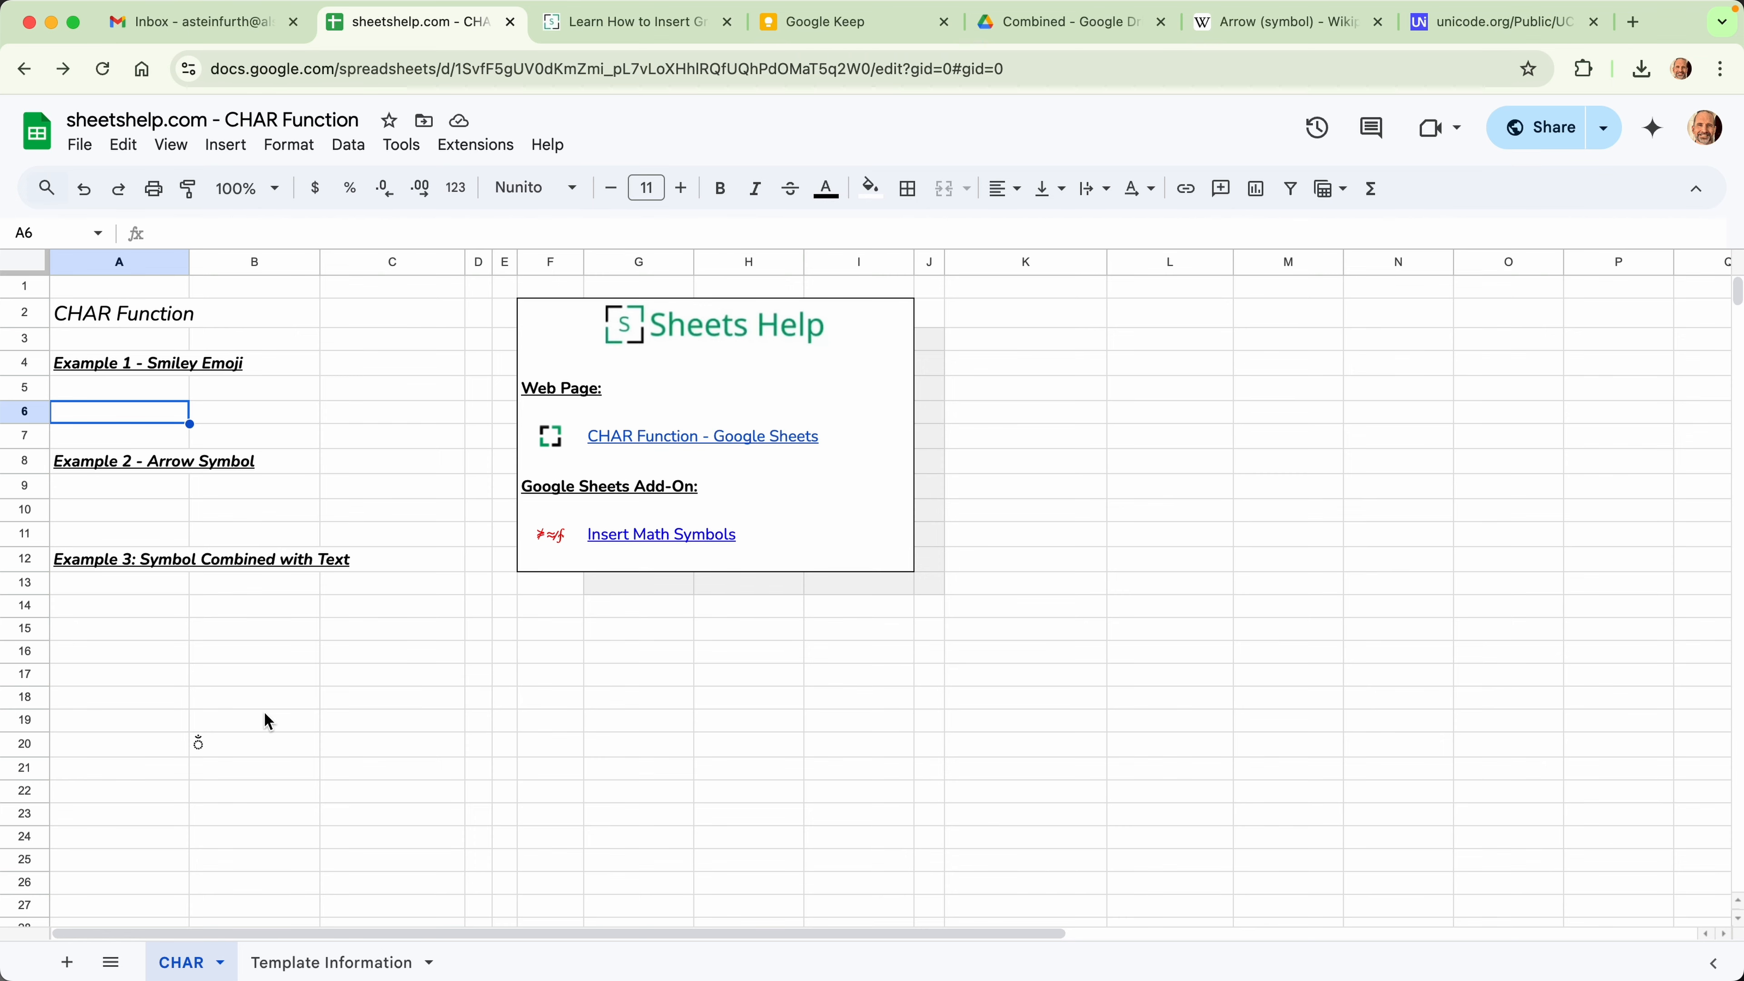
Enter the formula =CHAR(128512) in cell A6 under the smiley emoji example
click(264, 724)
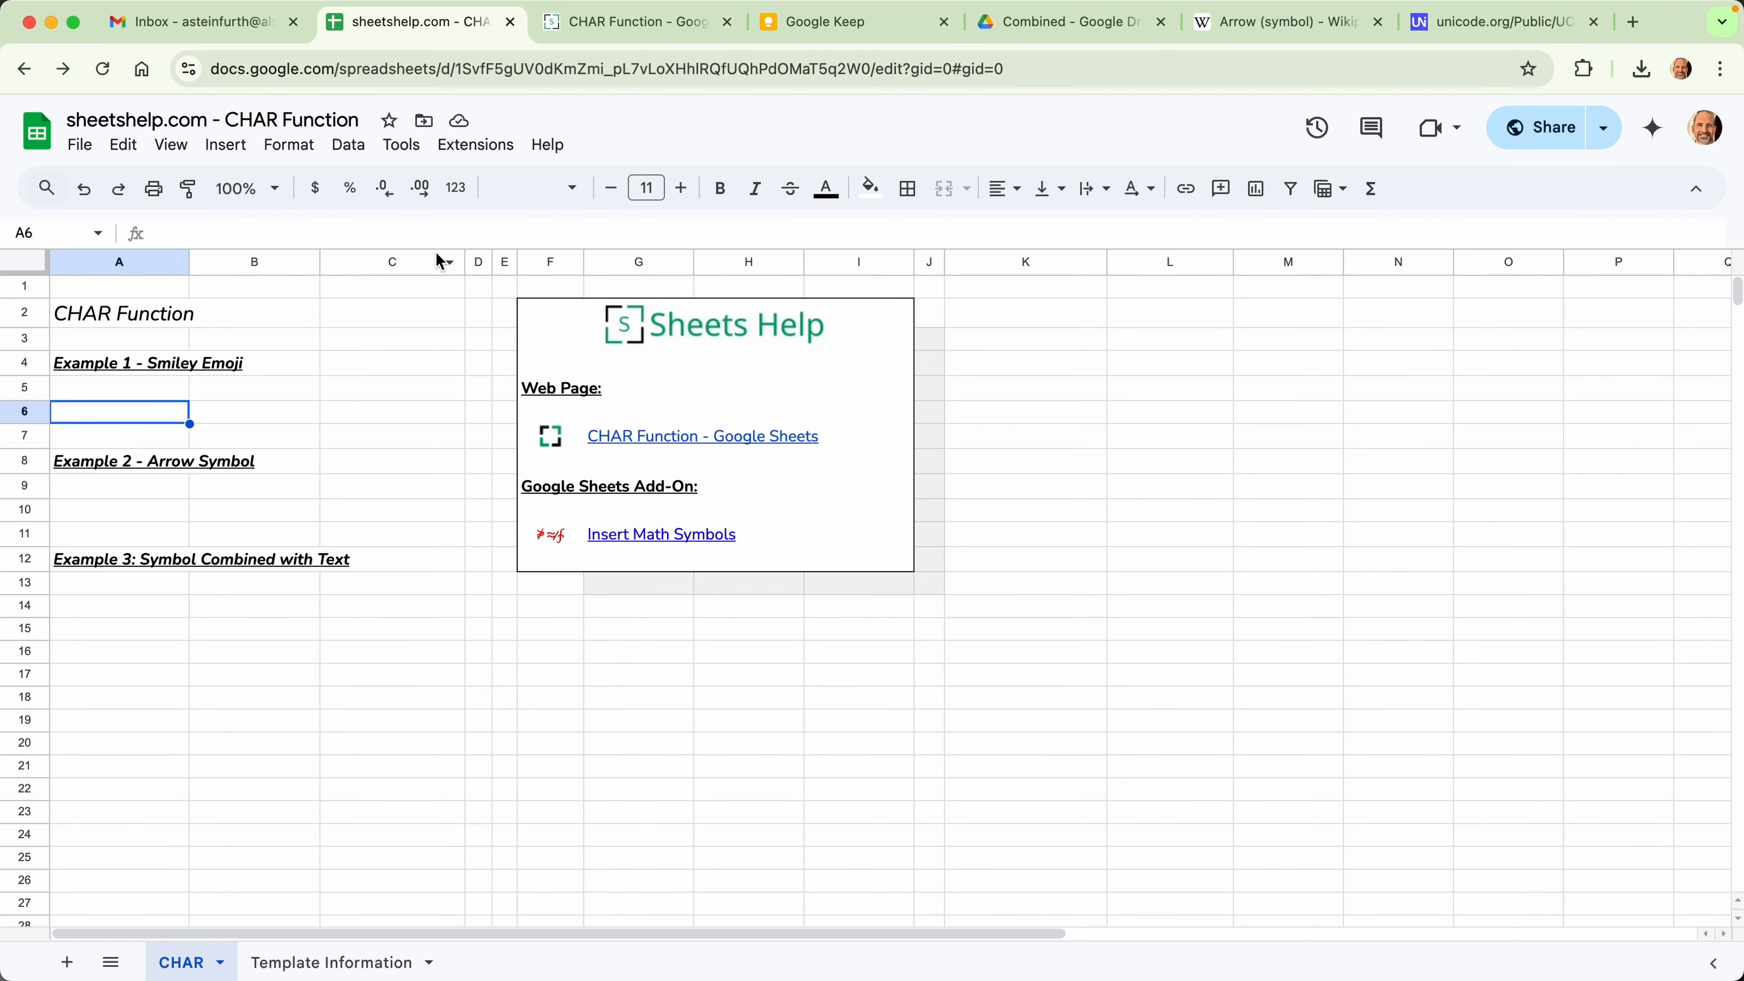
text(=CHAR)
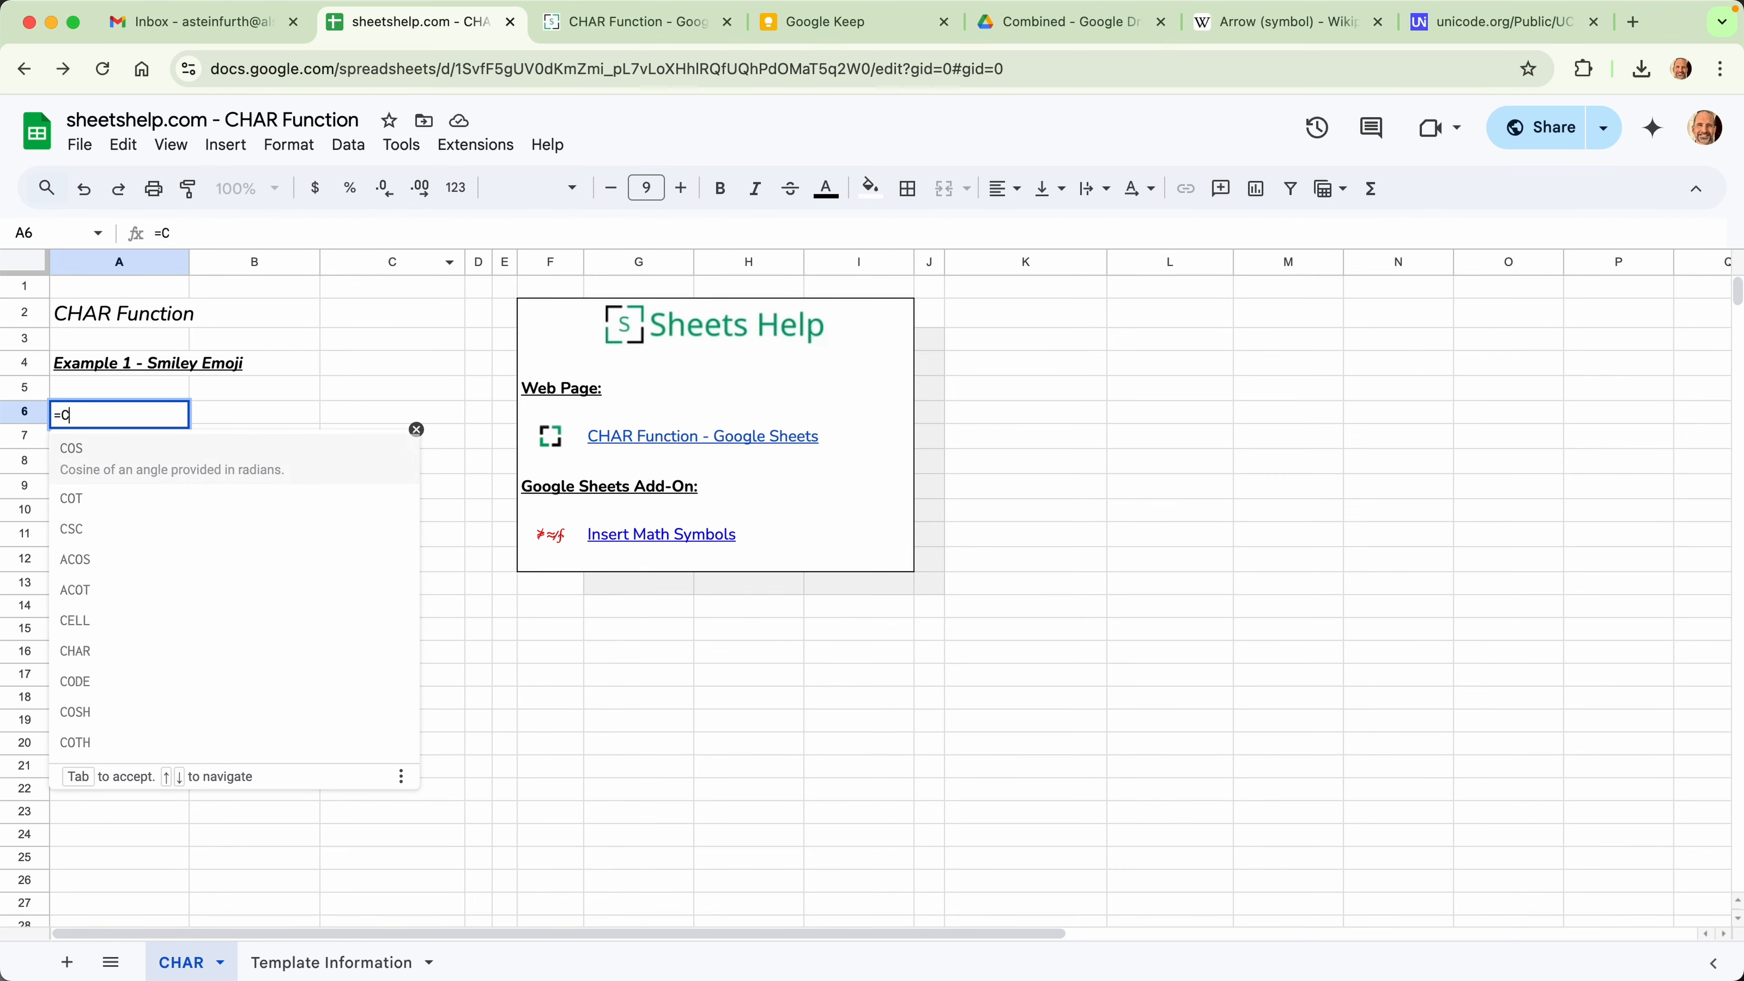
text(()
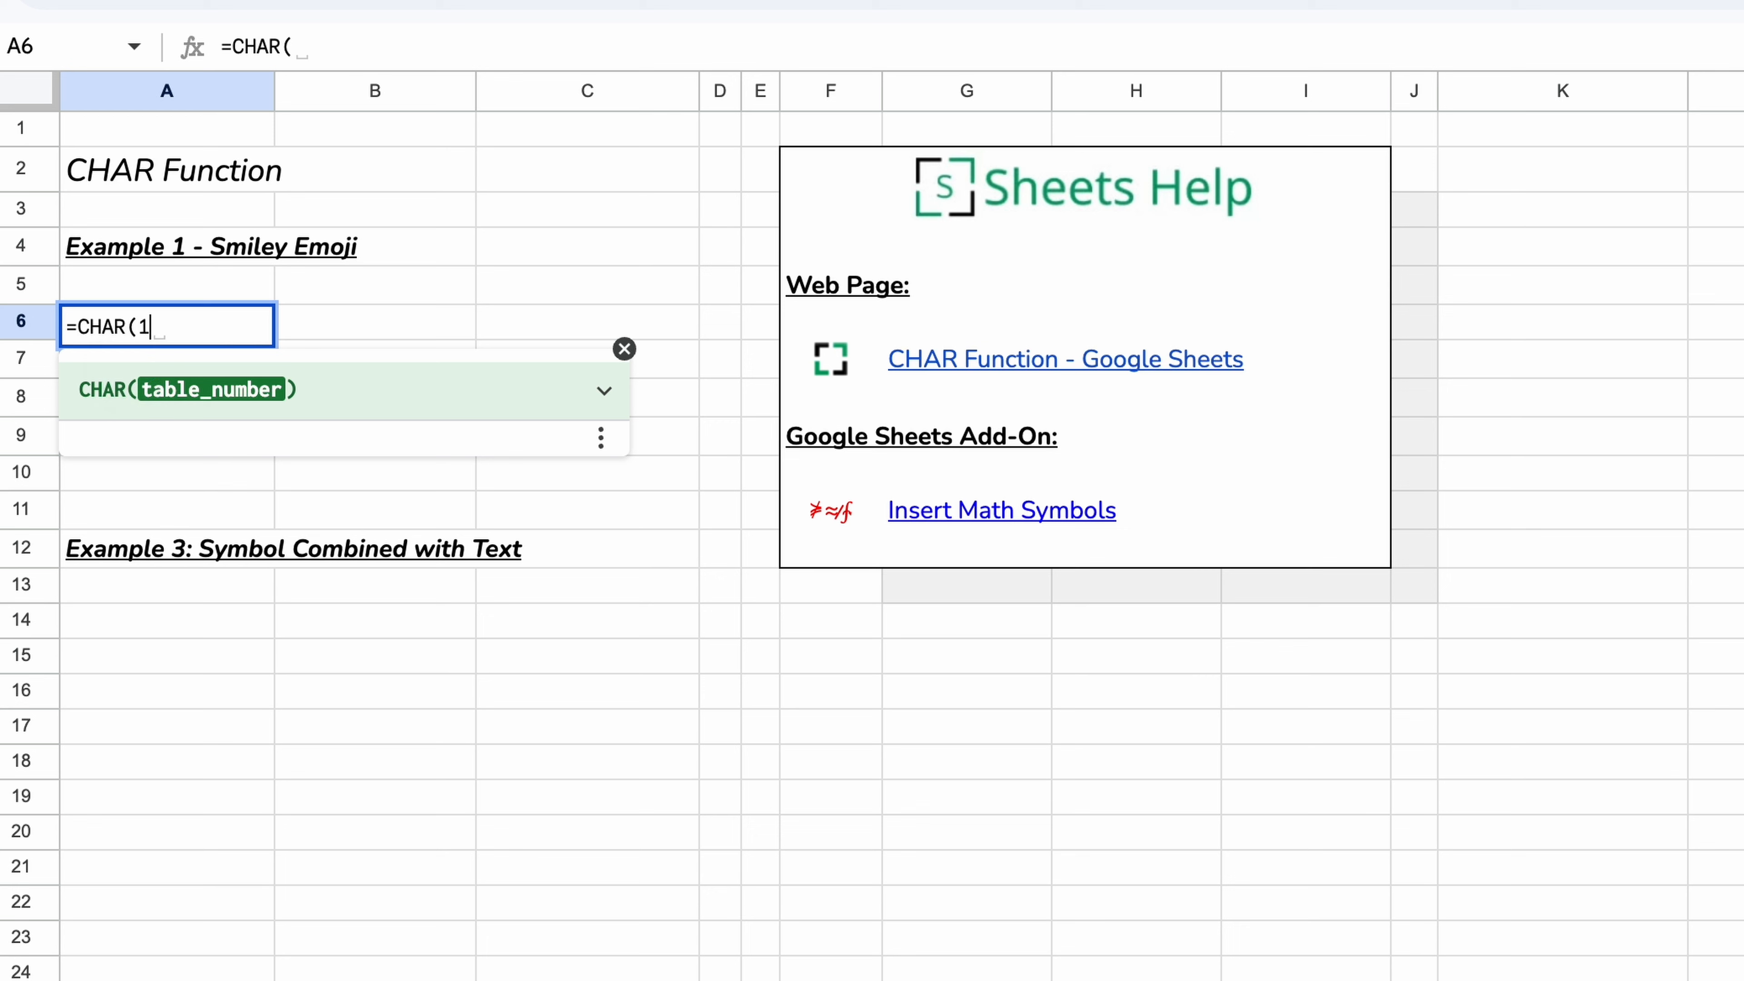
text(128512)
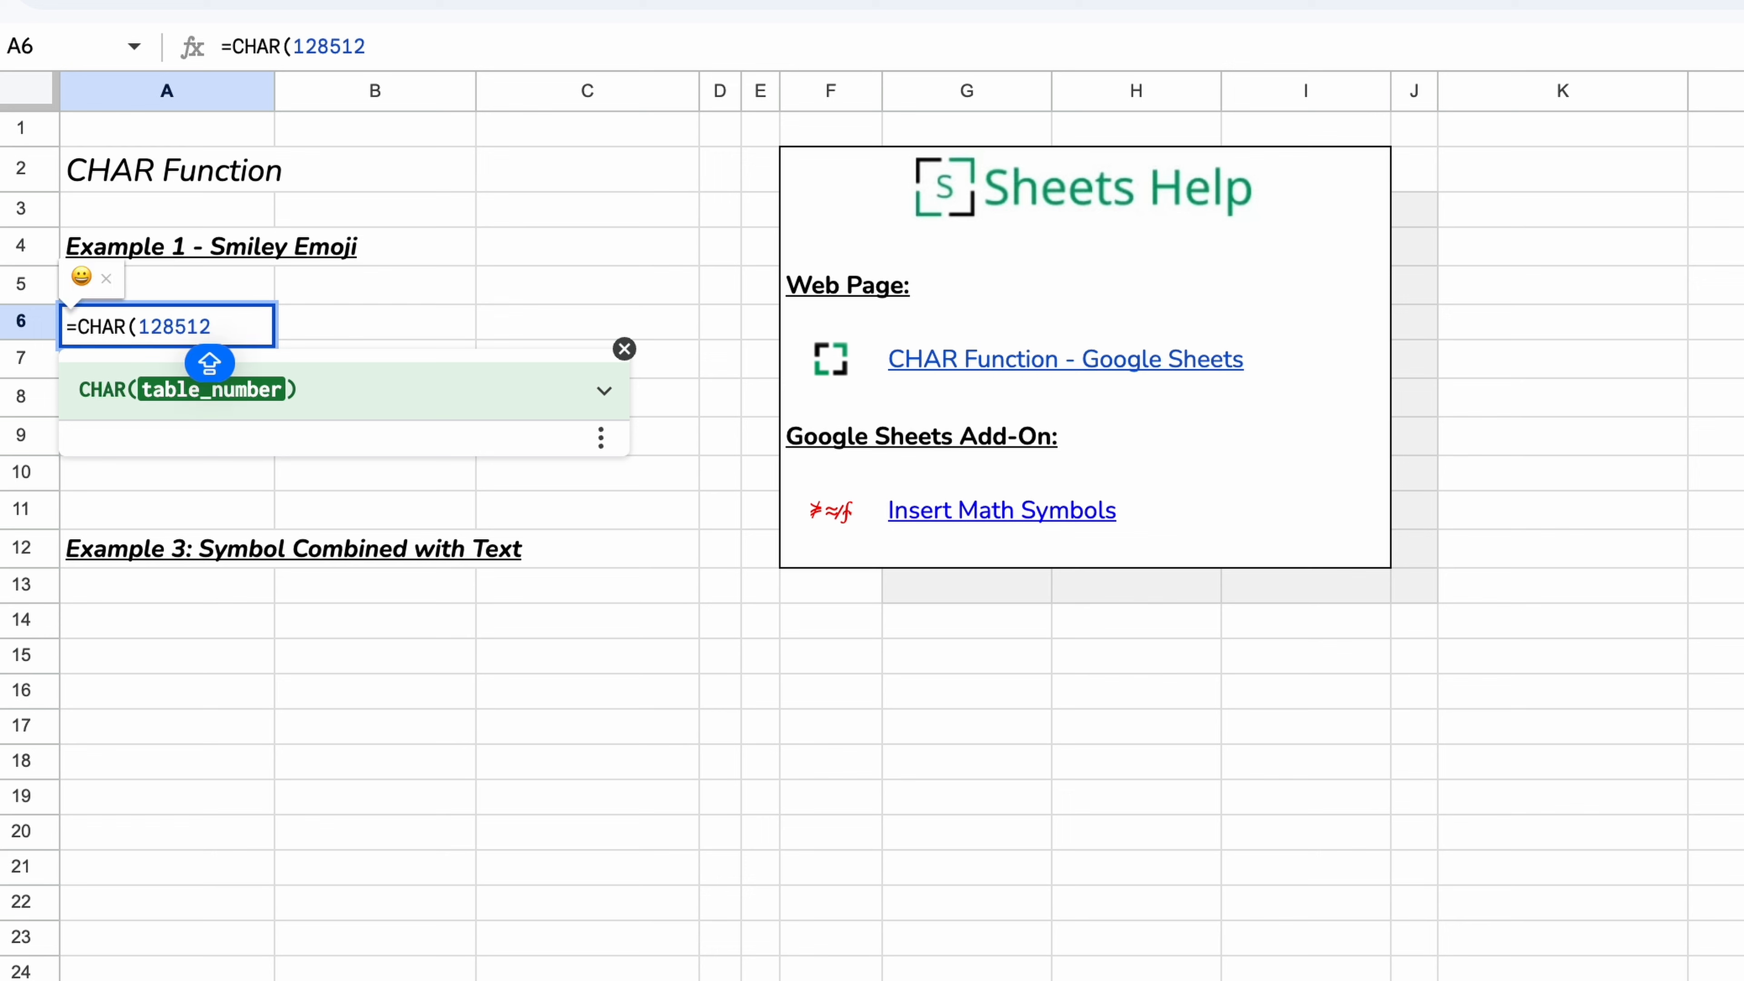
text())
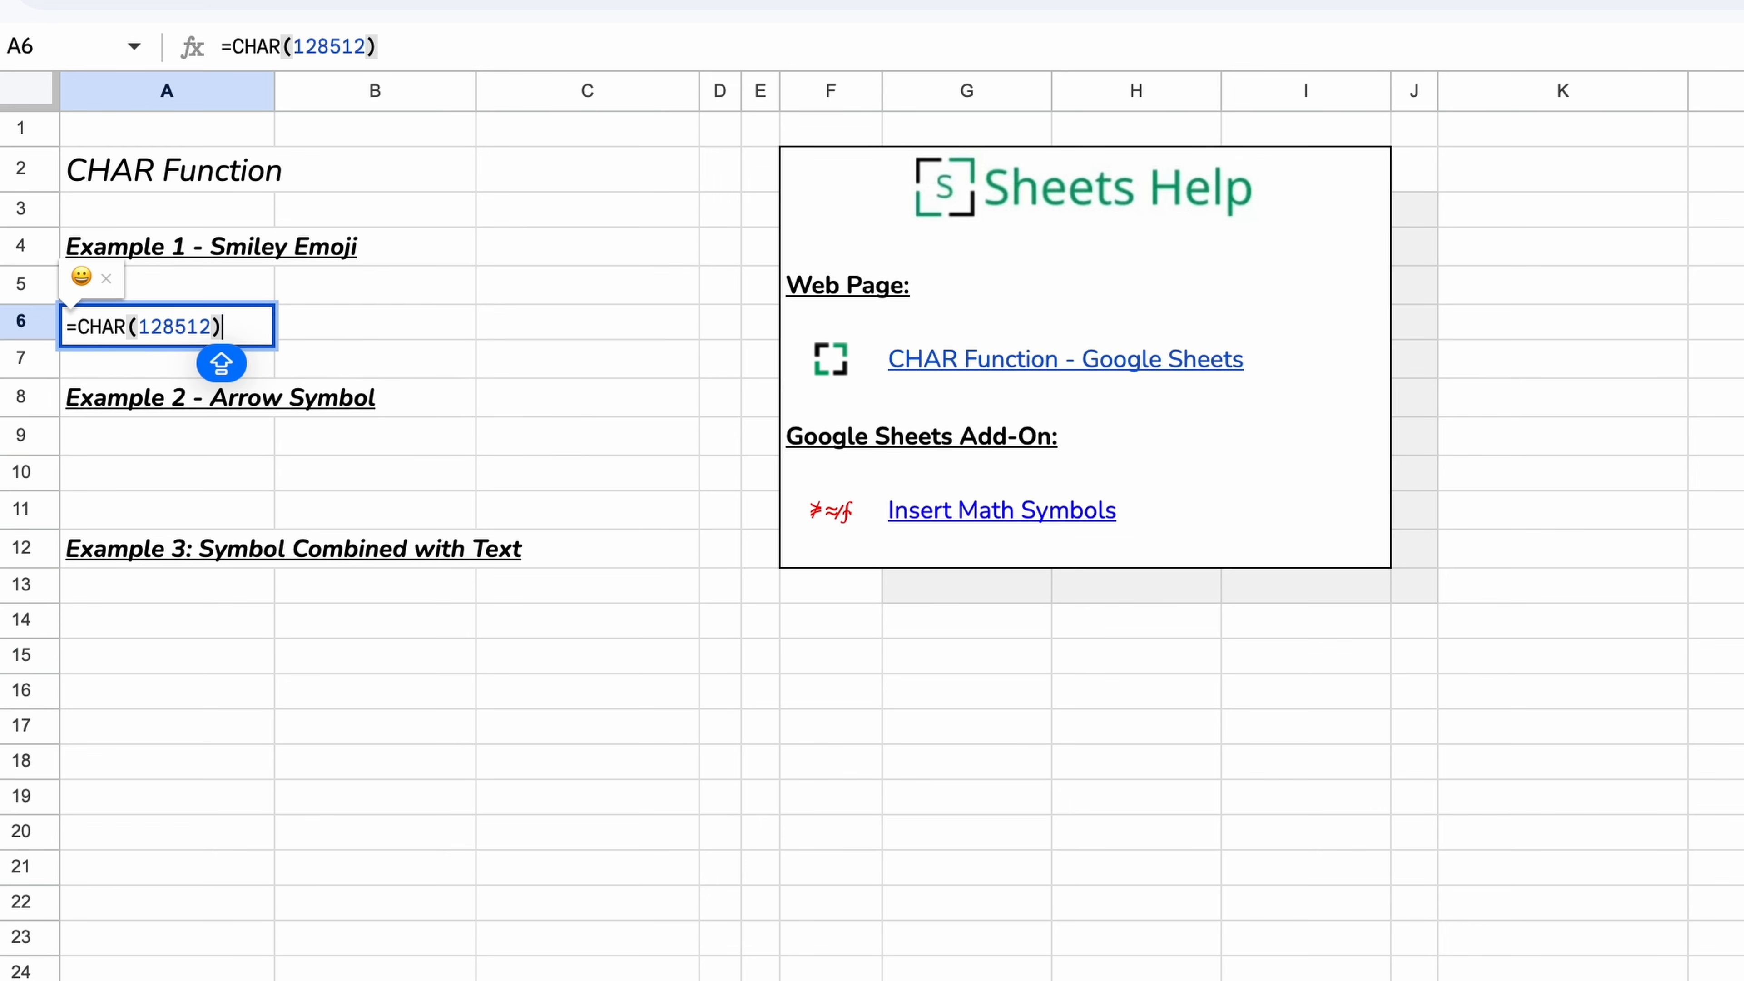
key(Return)
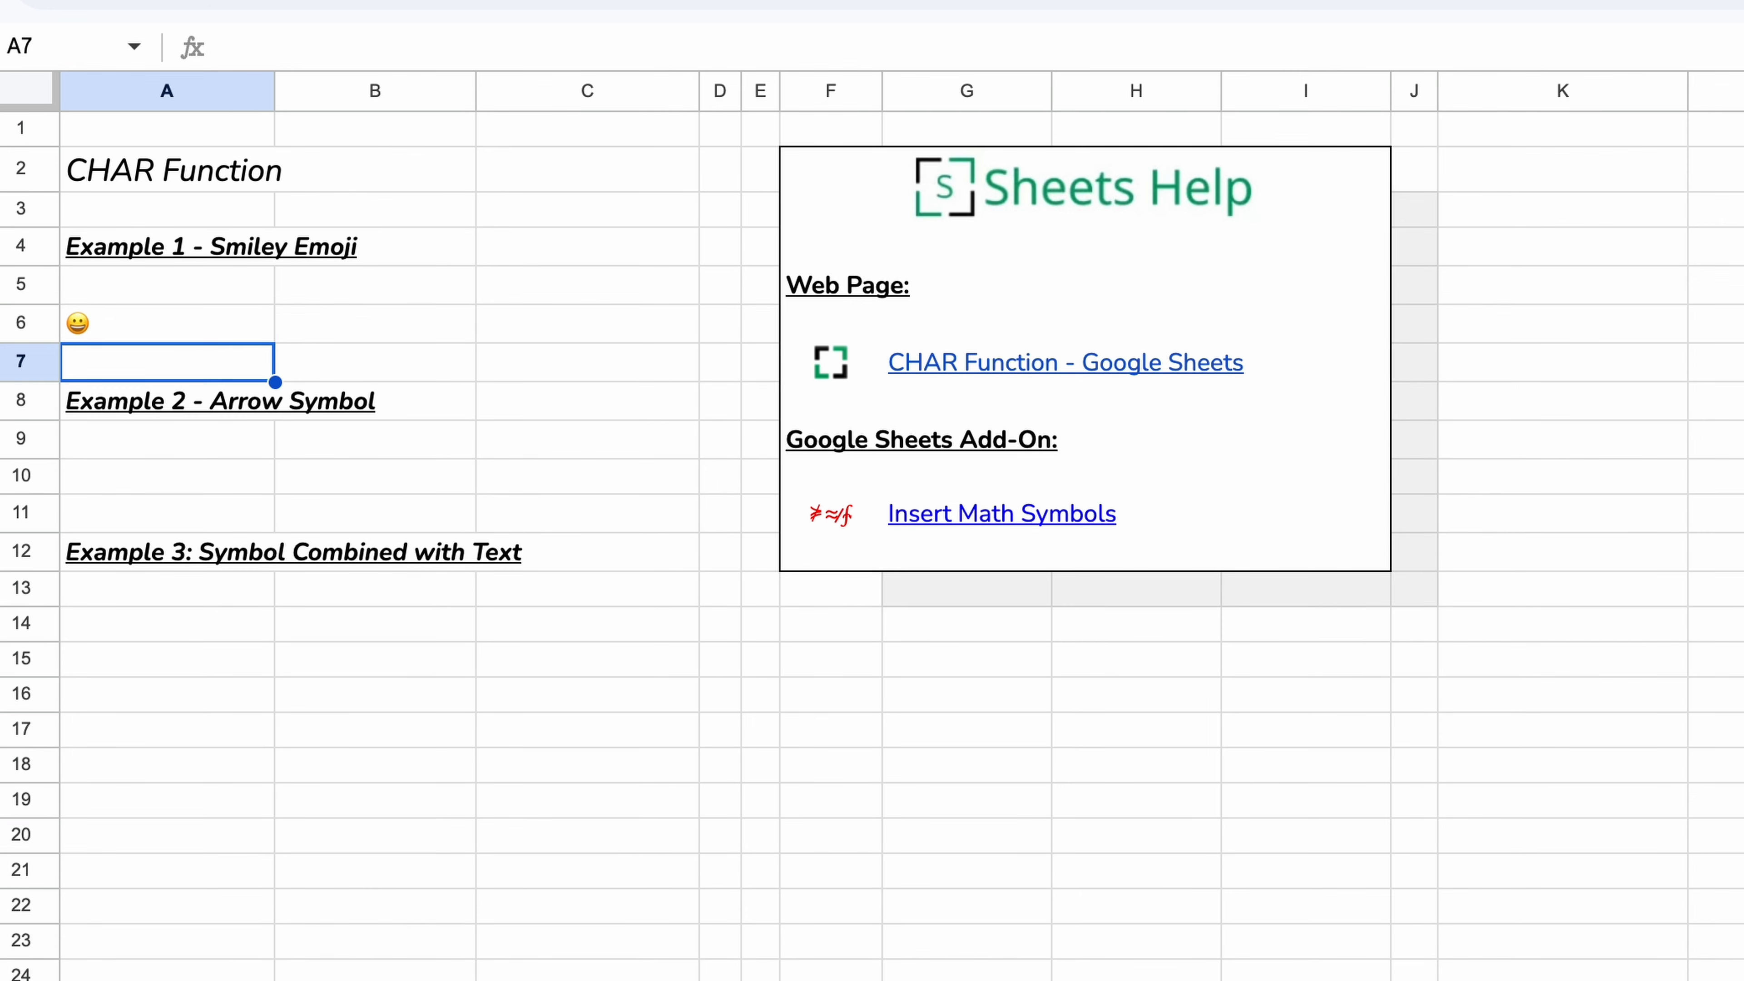
click(118, 320)
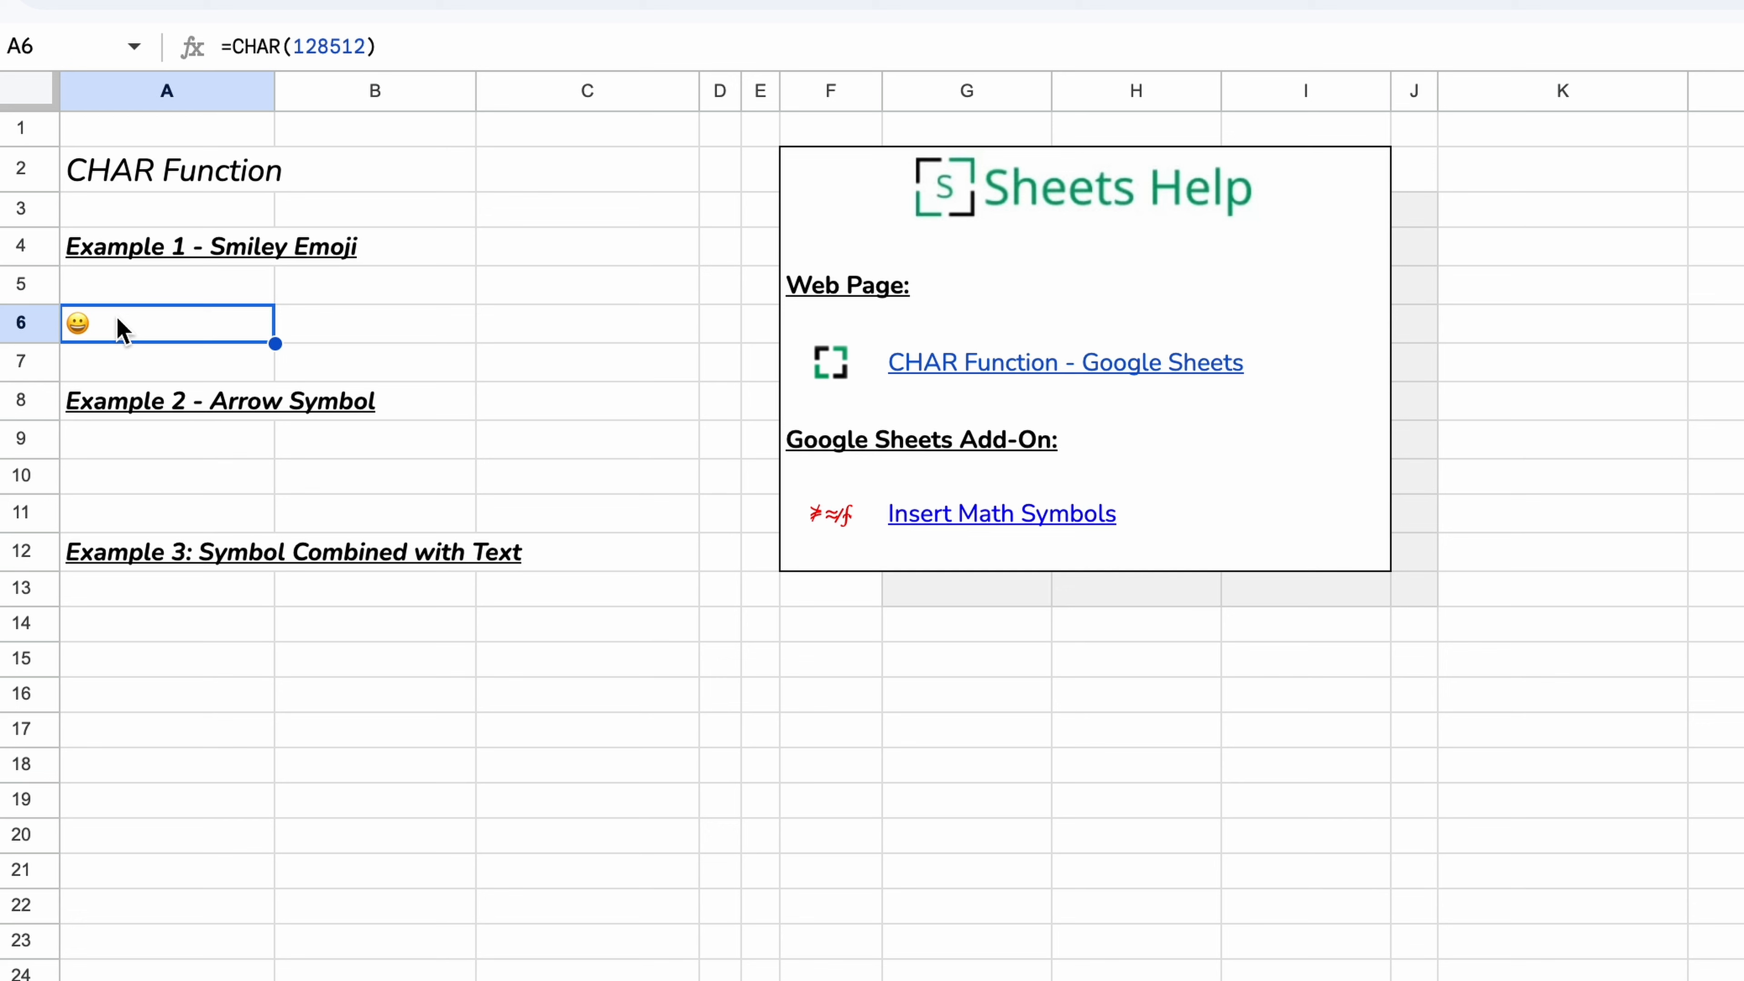
Choose cell A10 for the arrow example and select the Left Right Wave Arrow's hex code 21AD in Wikipedia's arrow table
click(222, 485)
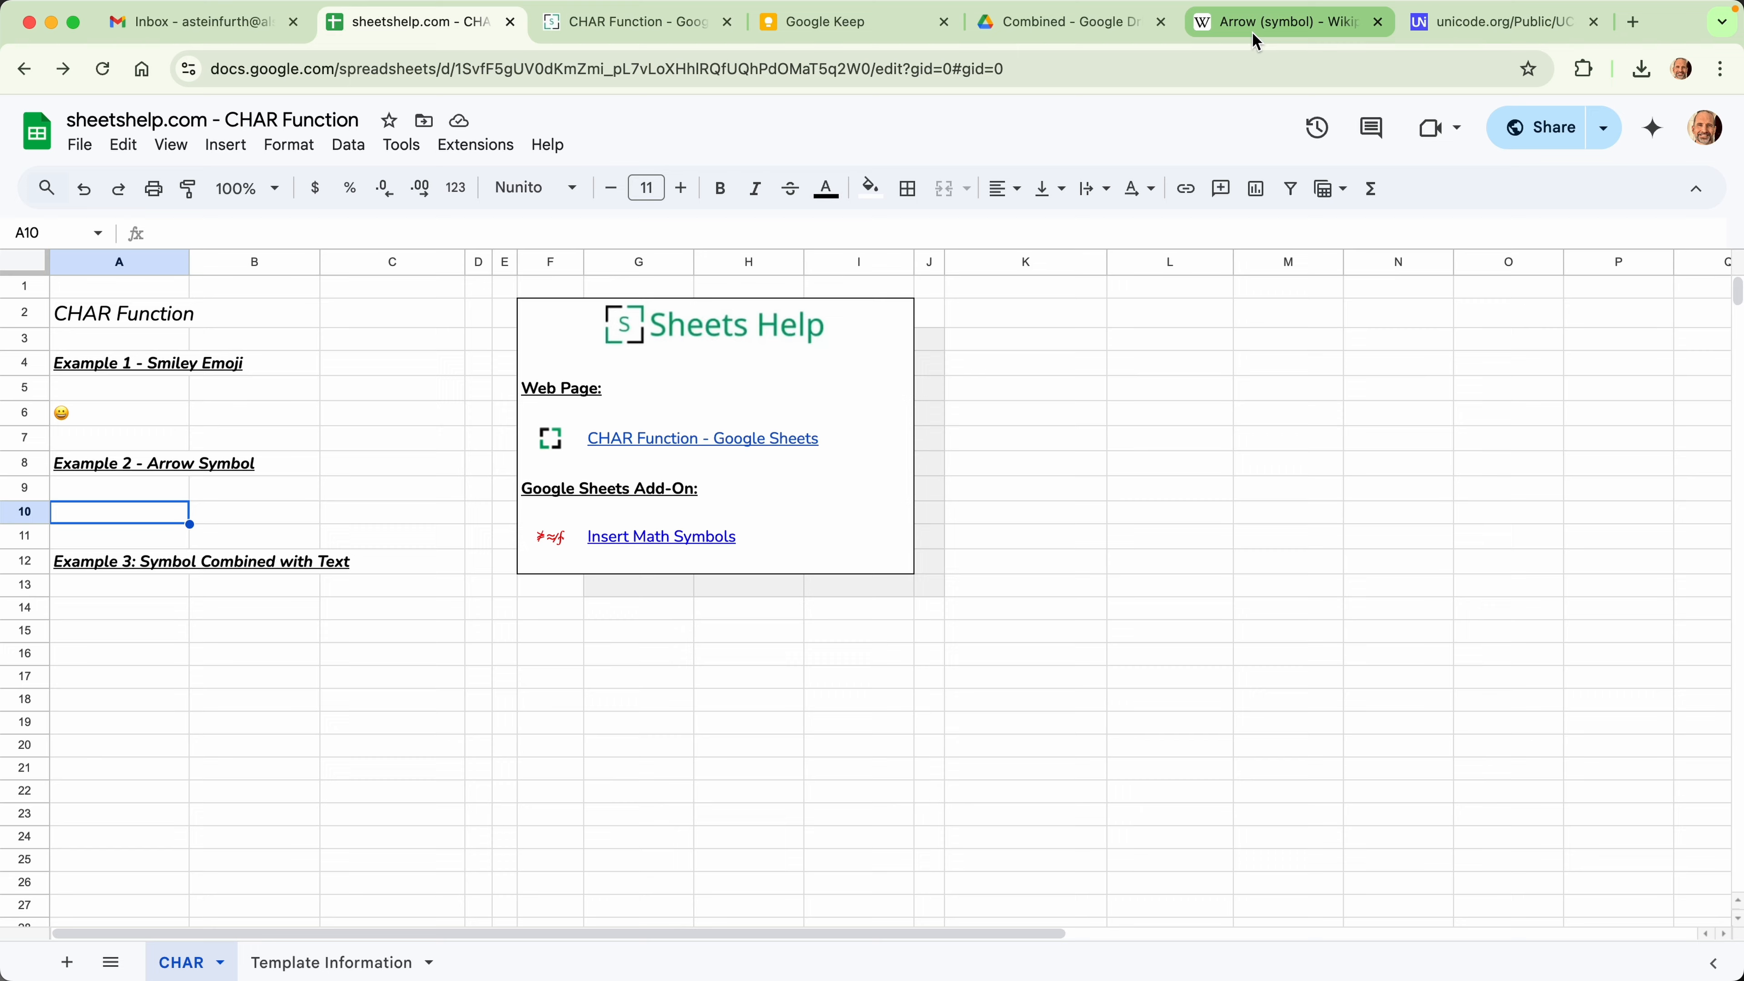
click(1277, 38)
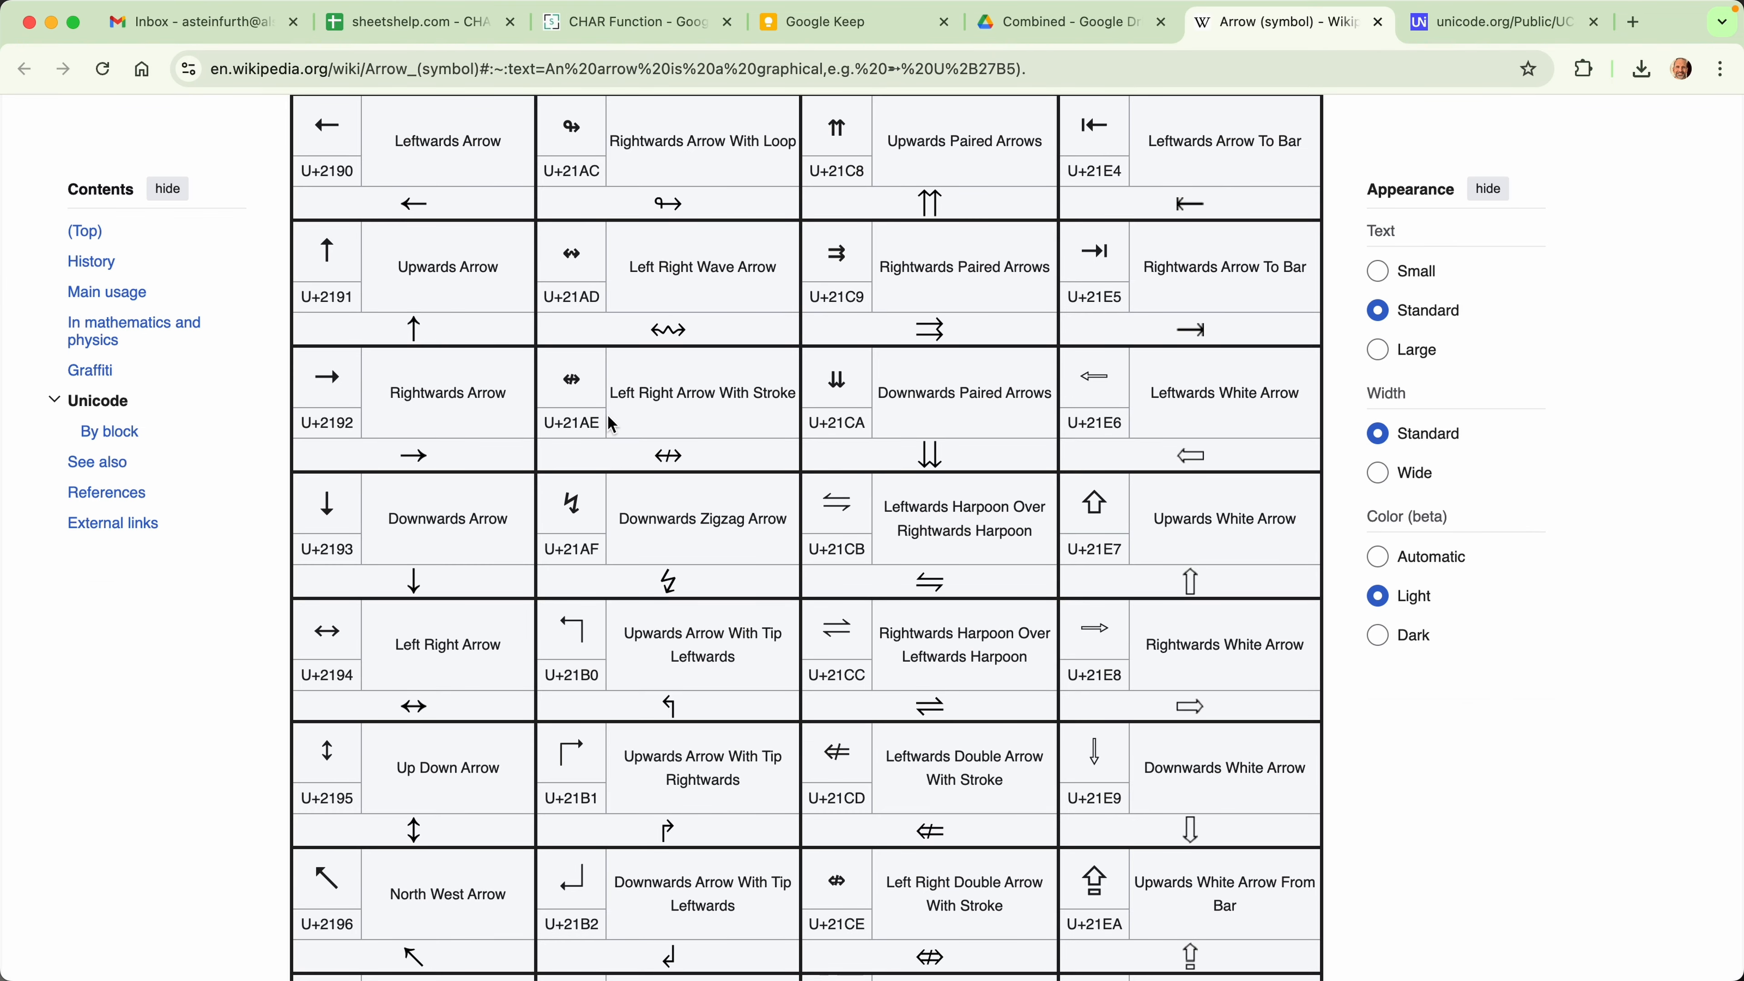
scroll(612, 425, up, 3)
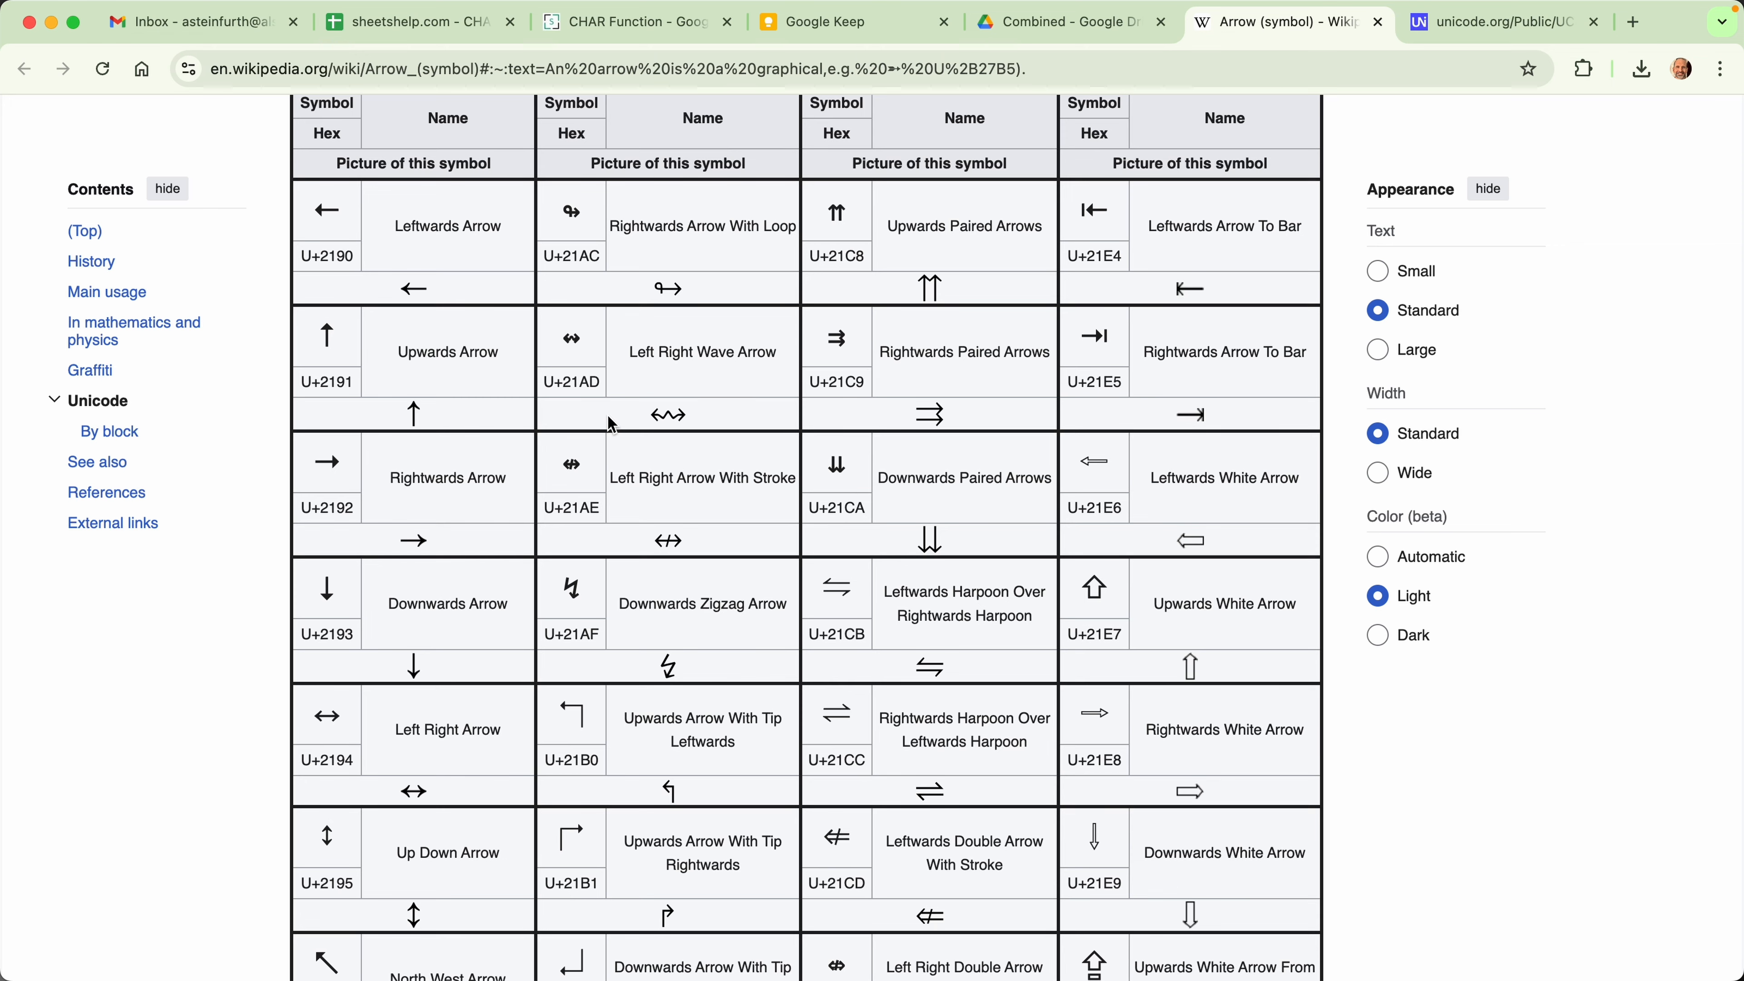
scroll(612, 424, down, 1)
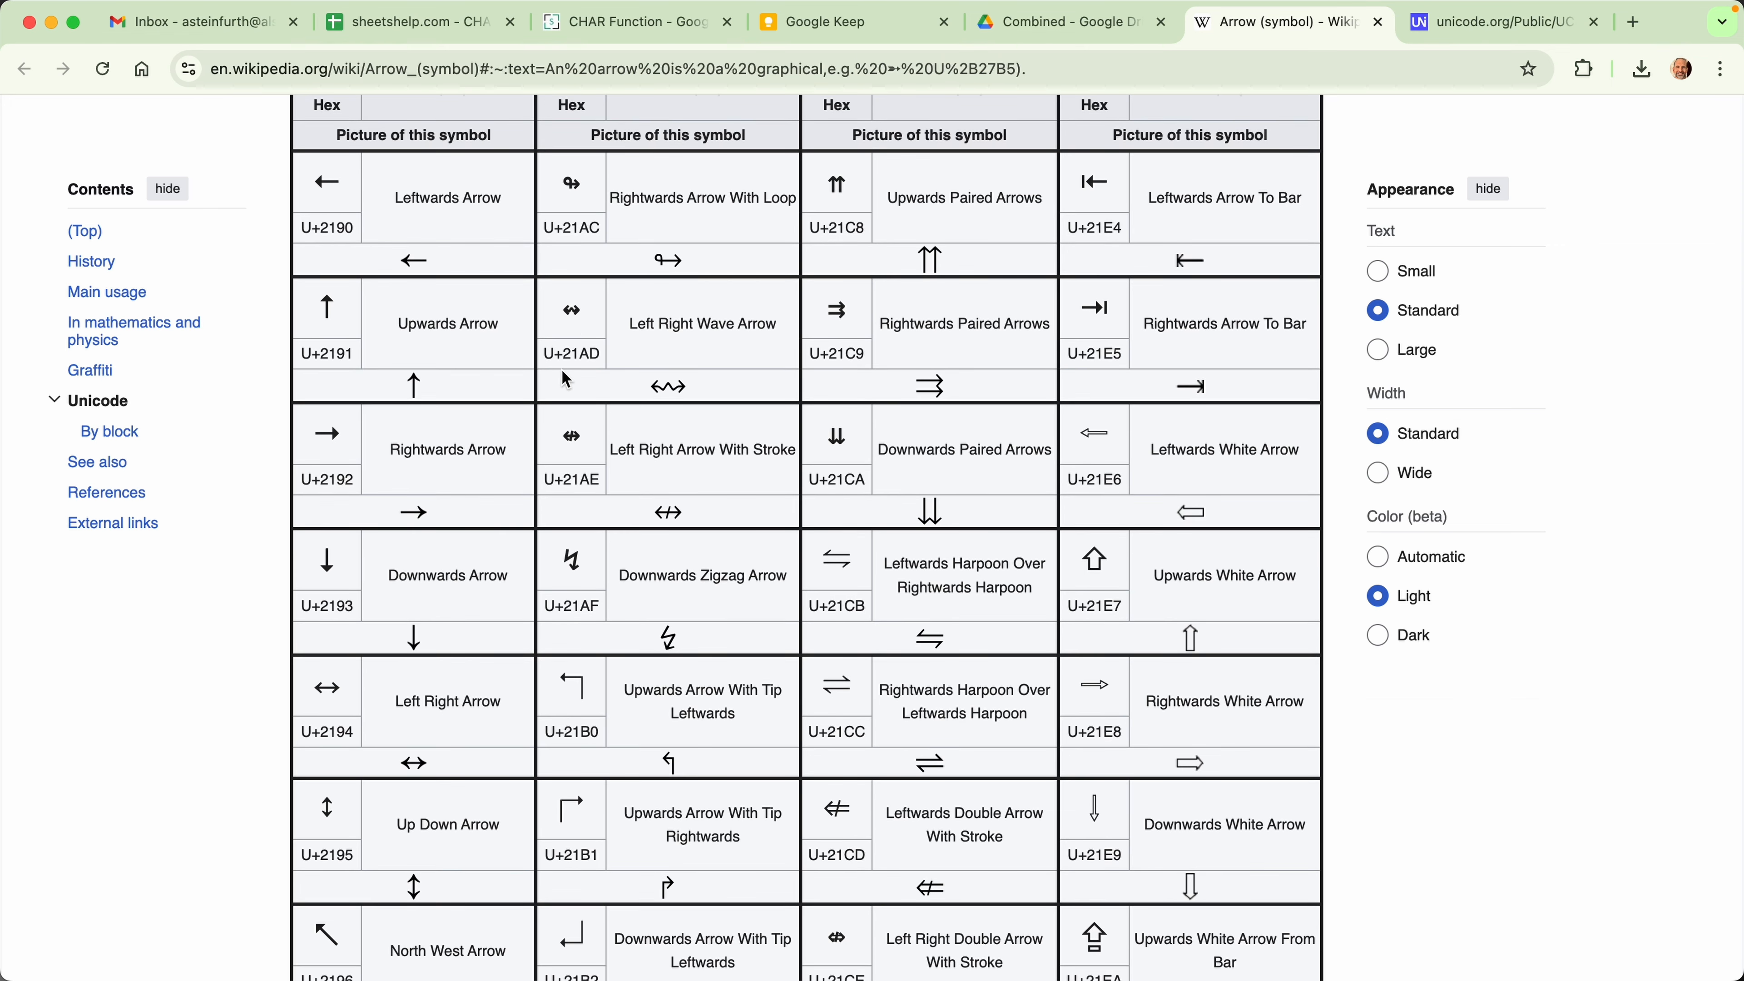
drag(587, 357, 594, 358)
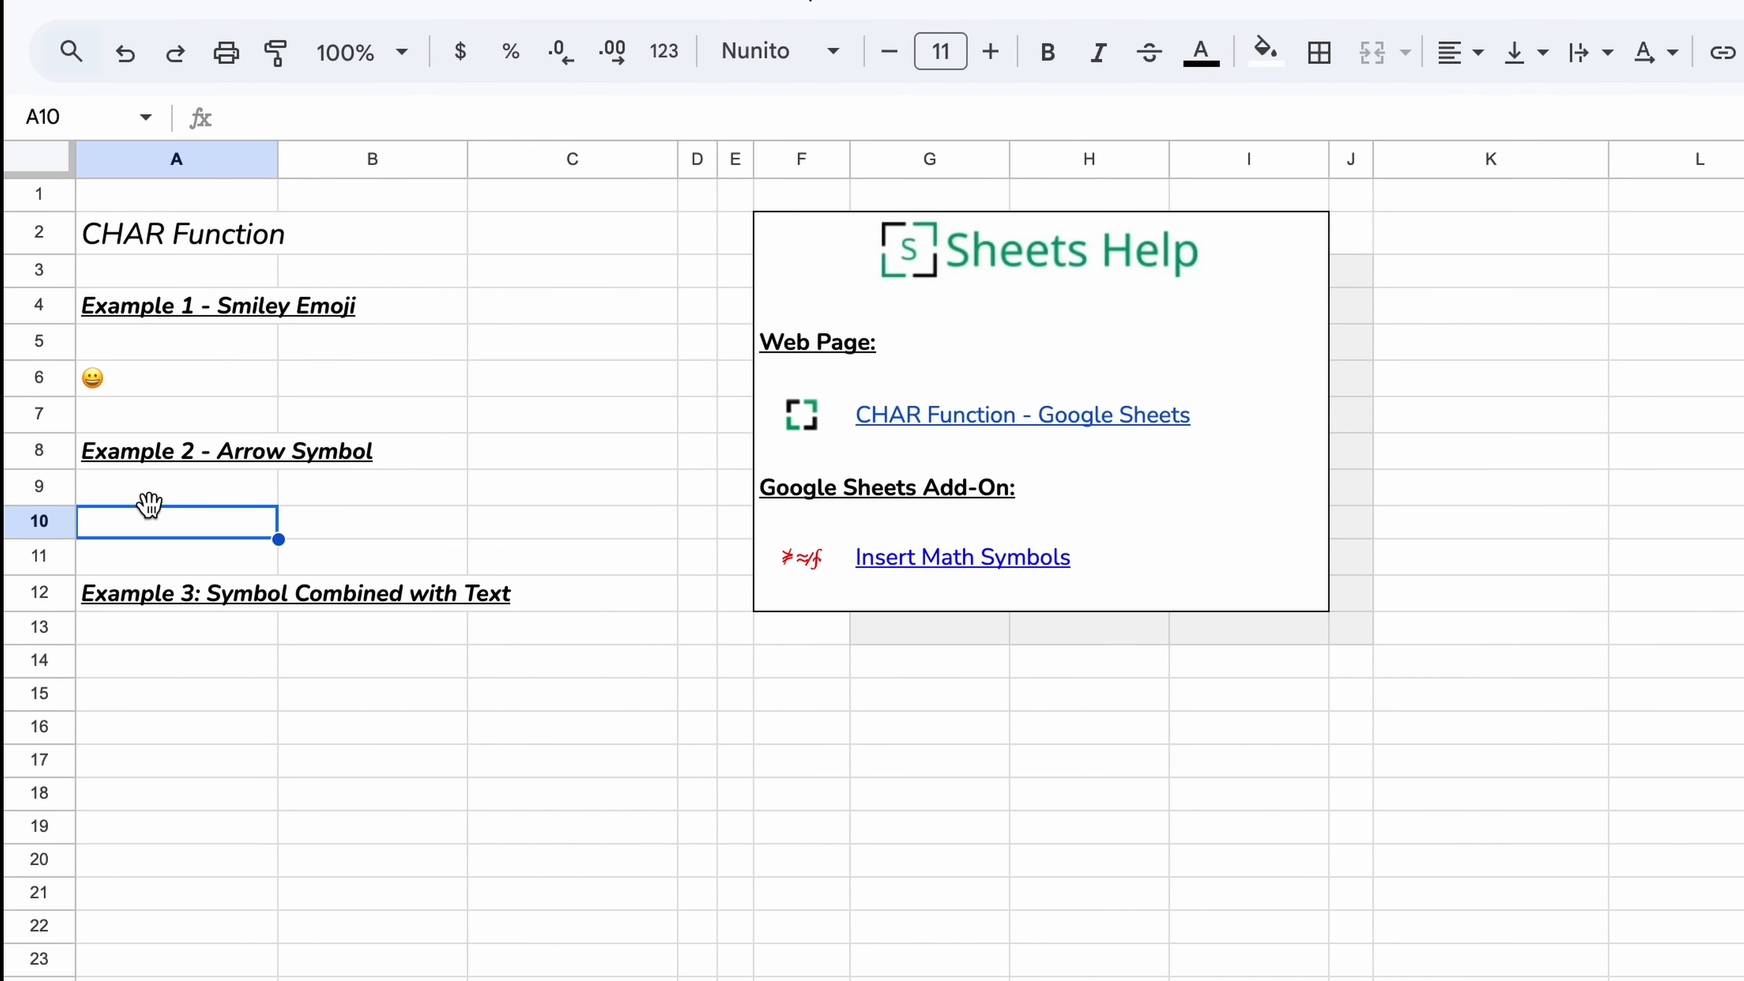
Enter the formula =CHAR(21AD) in cell A10 under the arrow symbol example
text(=CHAR()
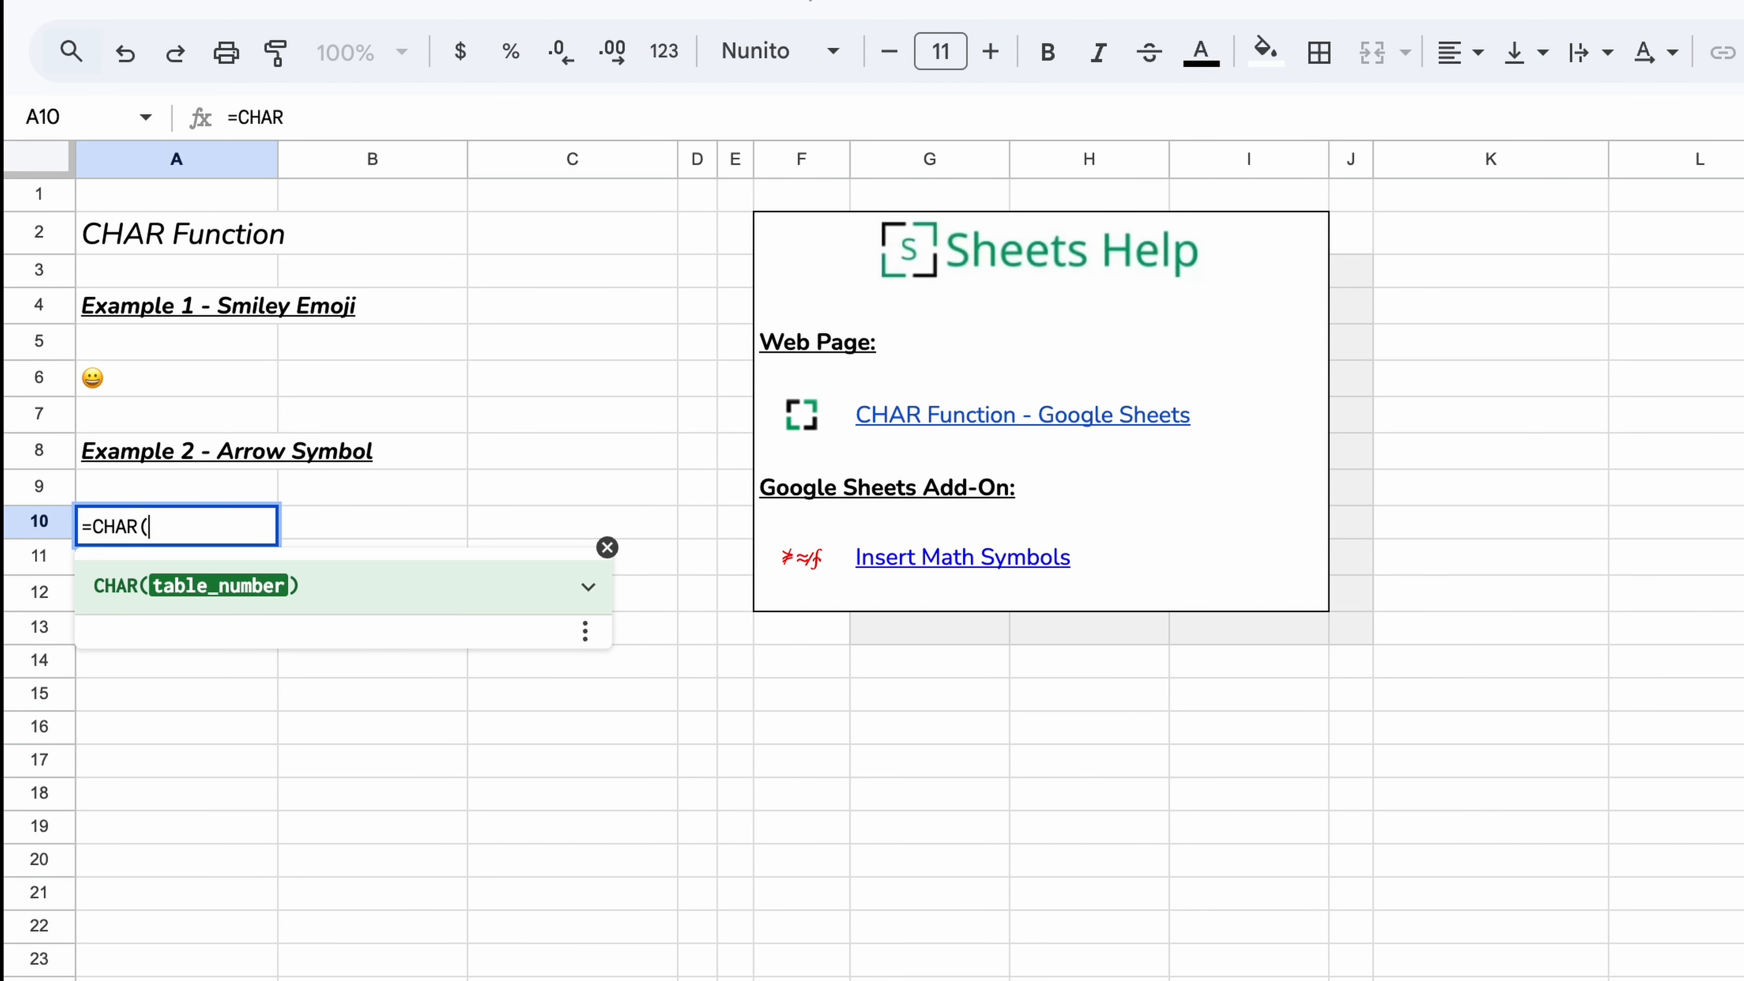
text(21AD)
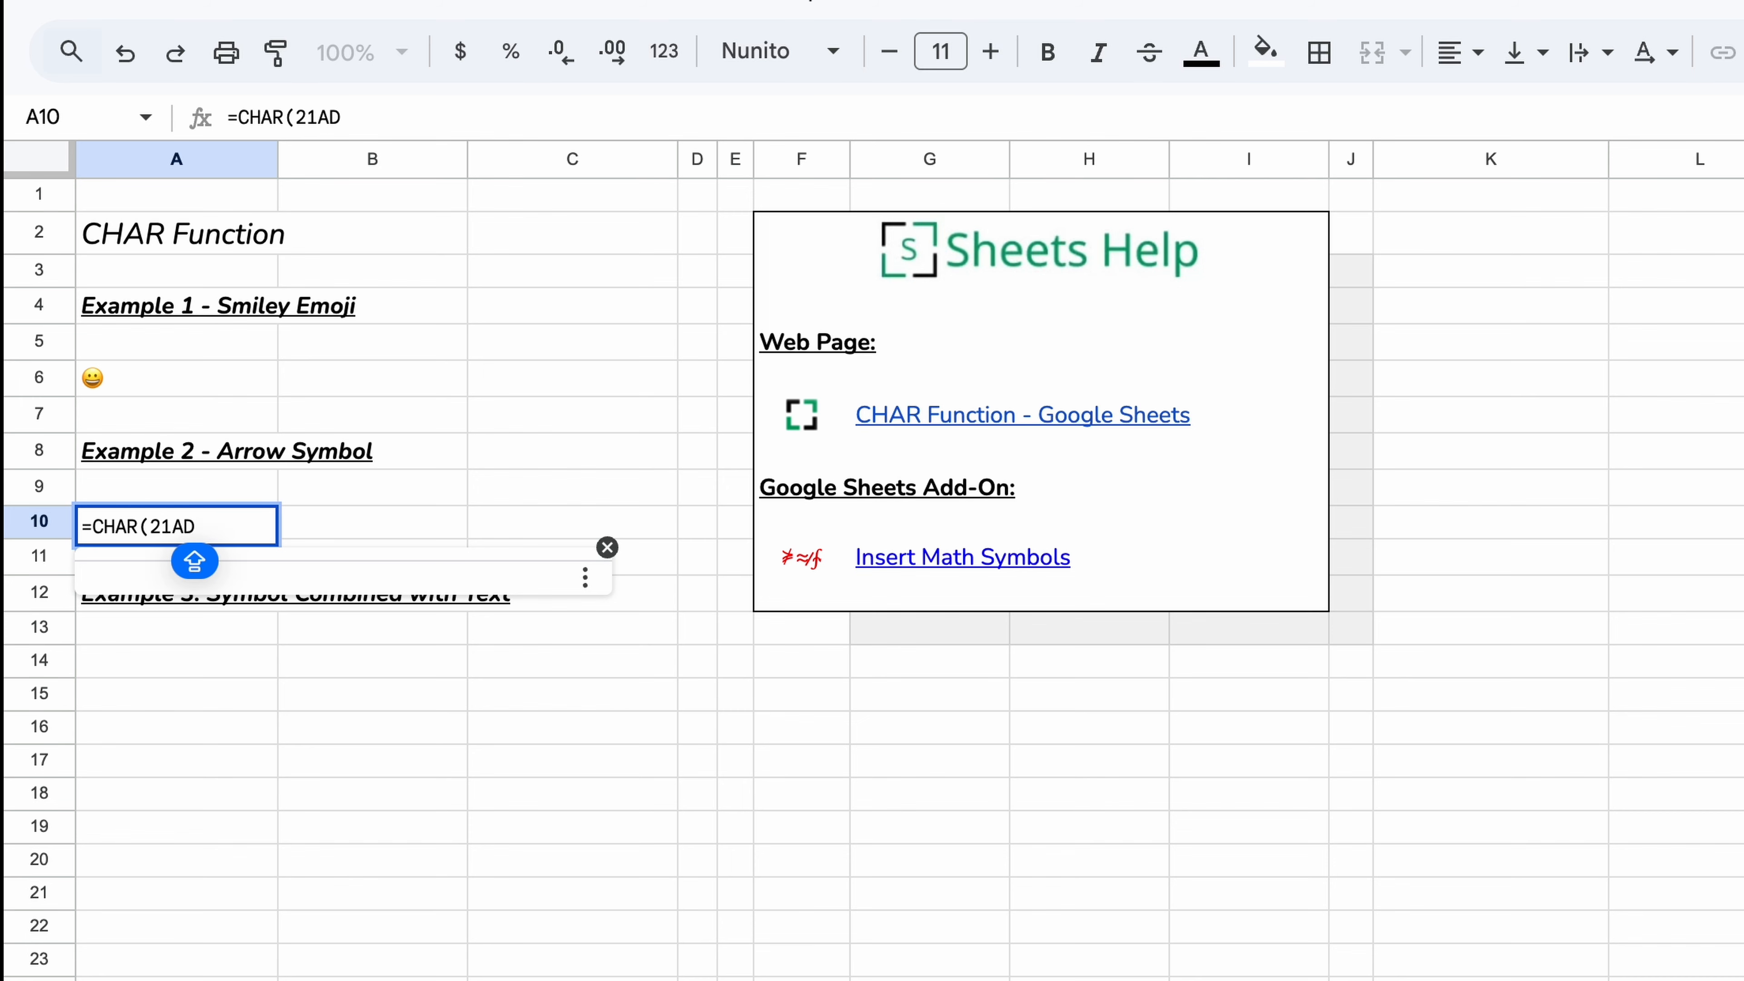
text())
key(Return)
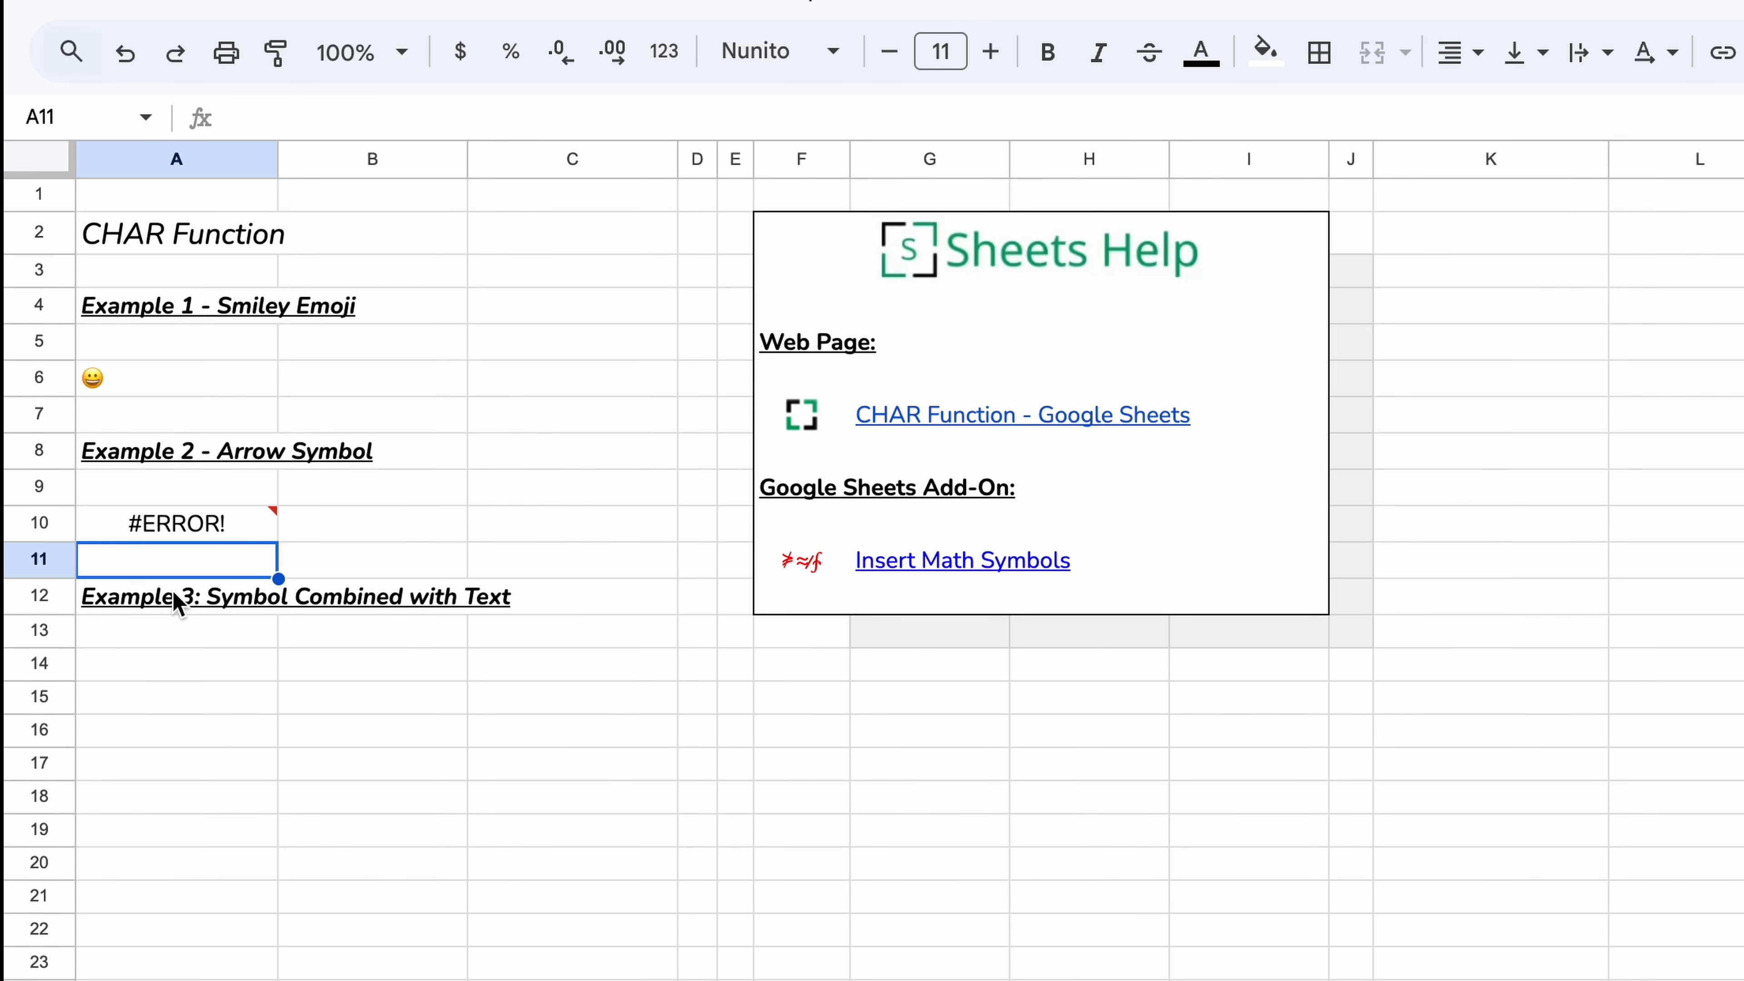
Insert the HEX2DEC function with its opening parenthesis before 21AD in the formula in A10
click(206, 533)
double_click(206, 533)
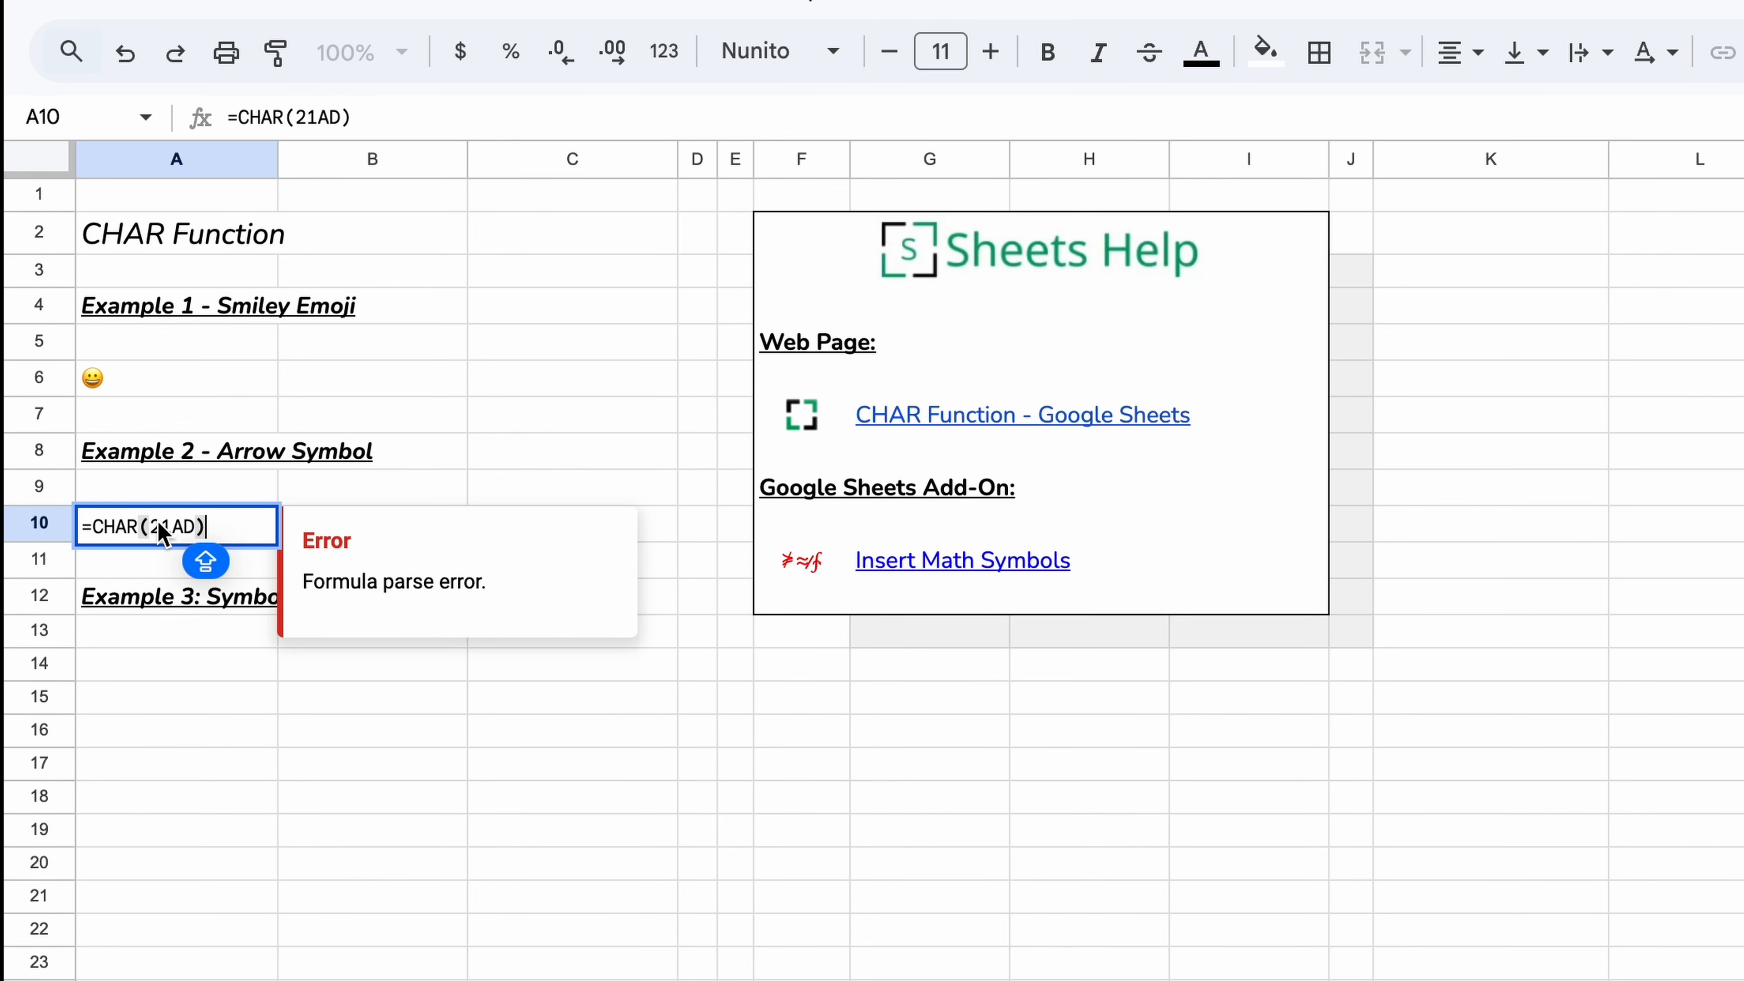
click(156, 528)
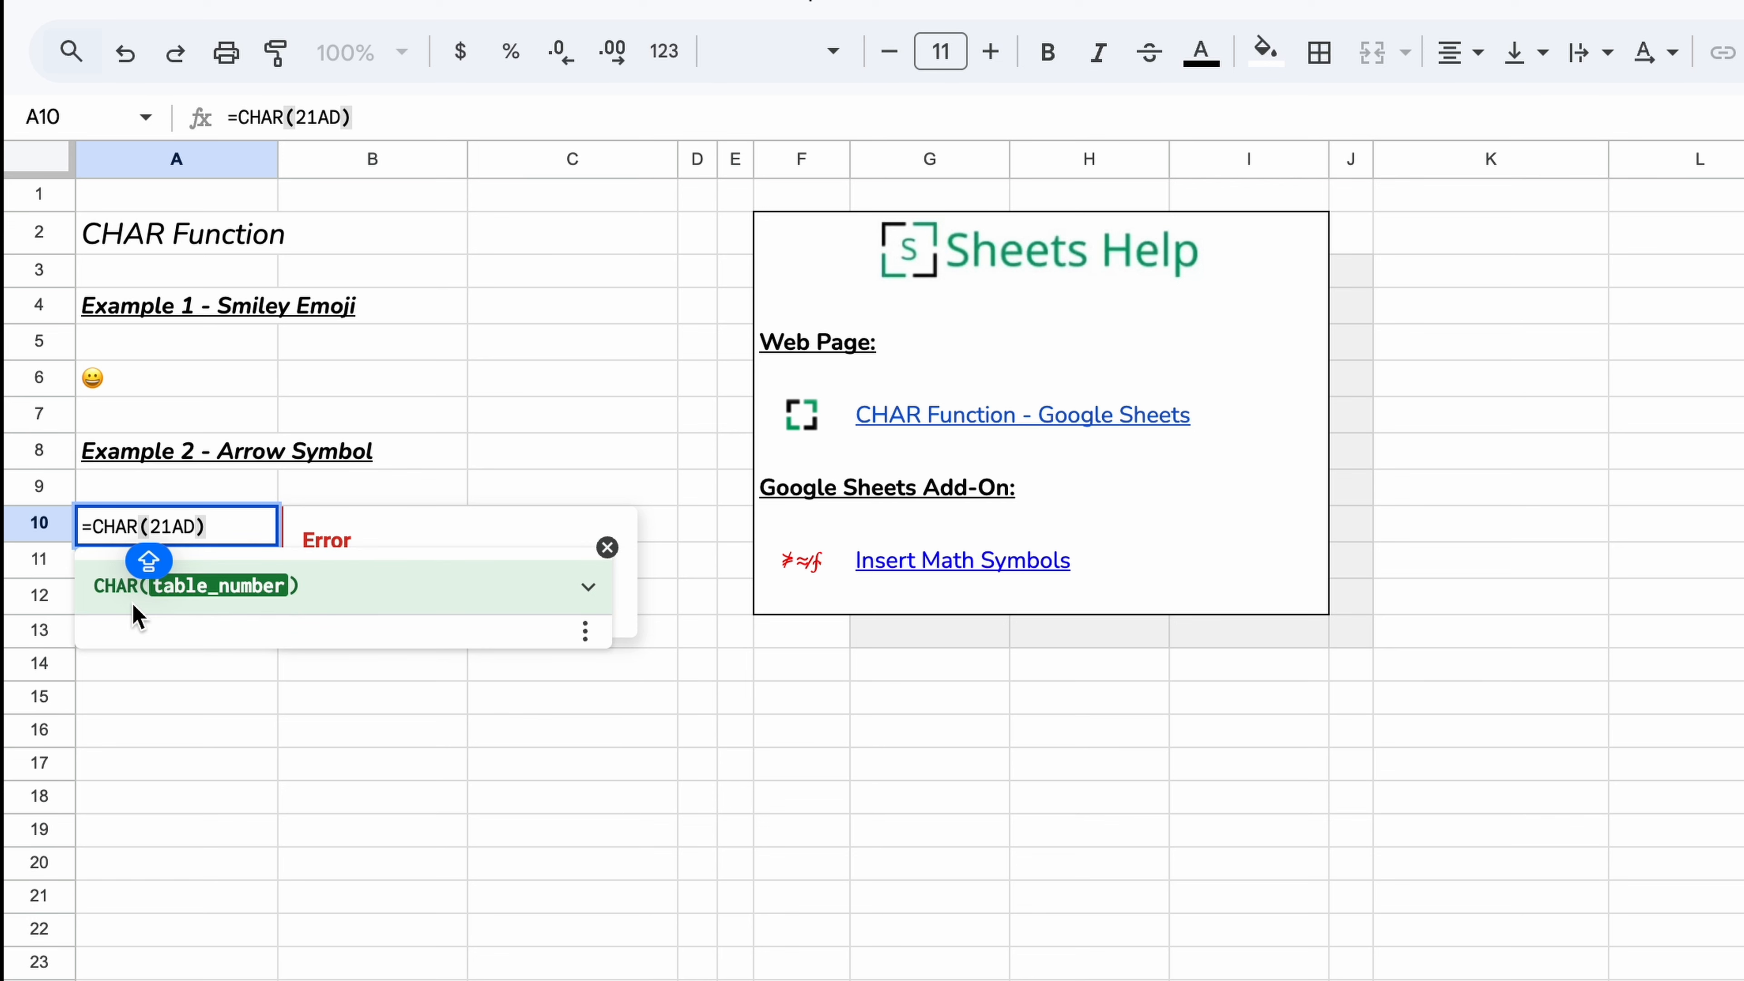
text(HEX)
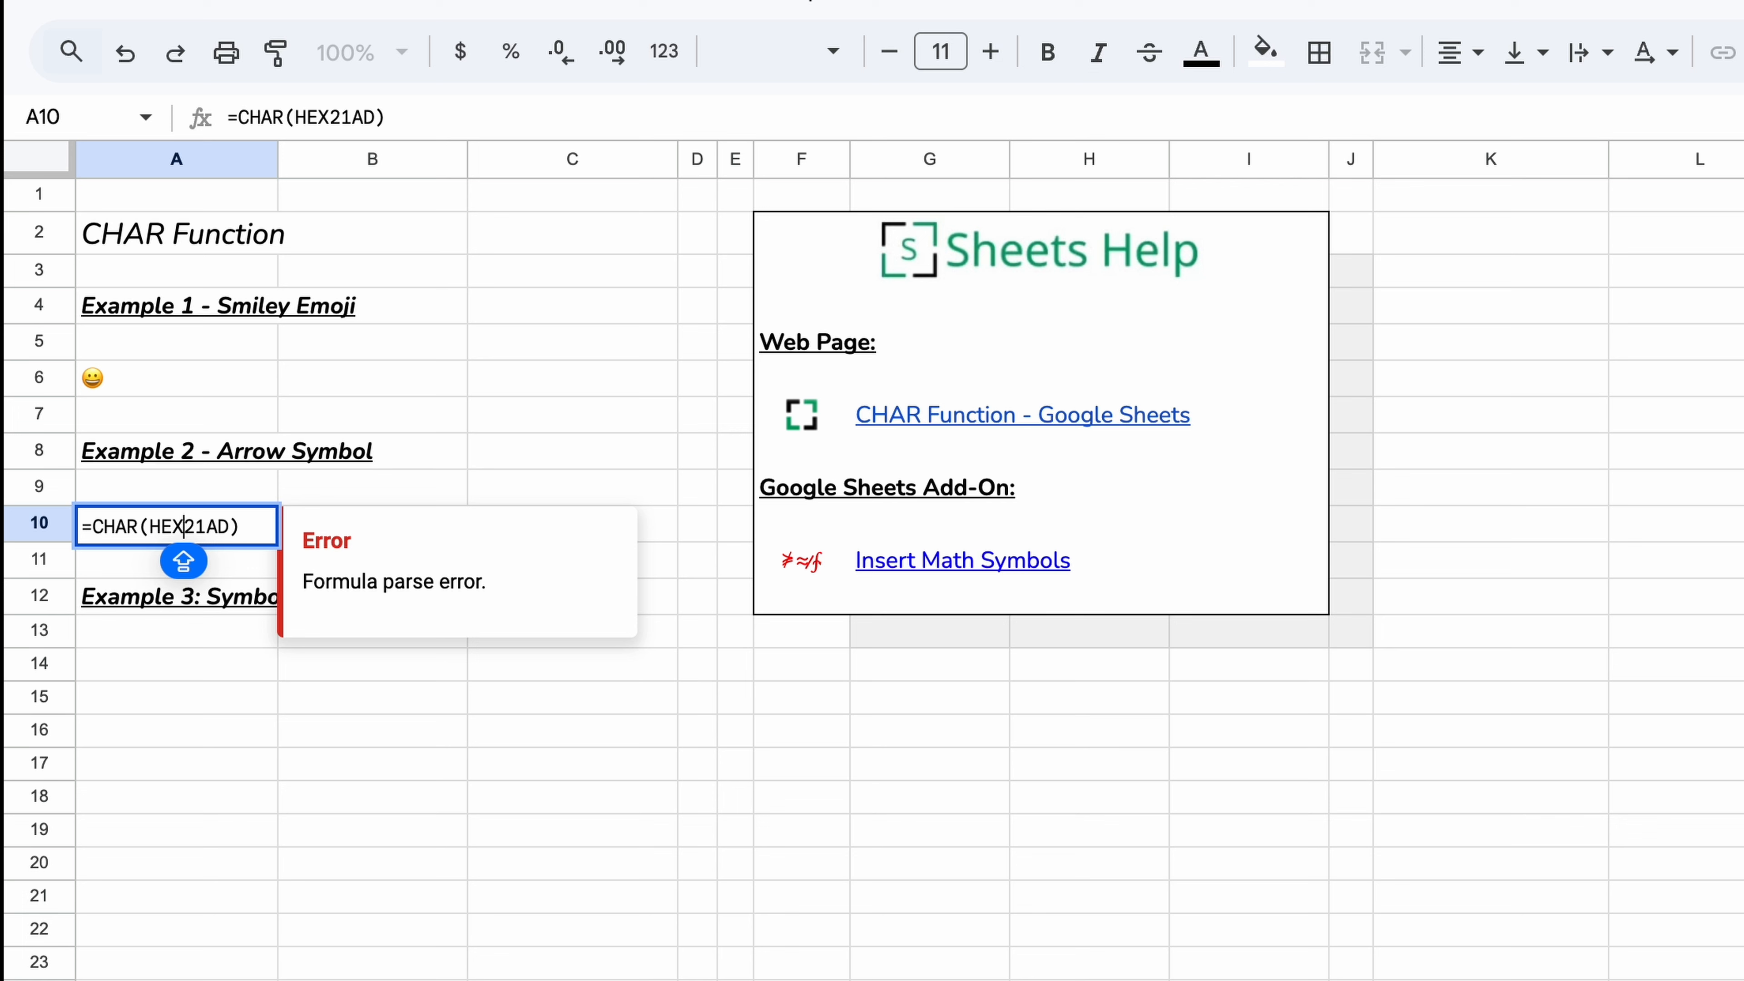
text(2)
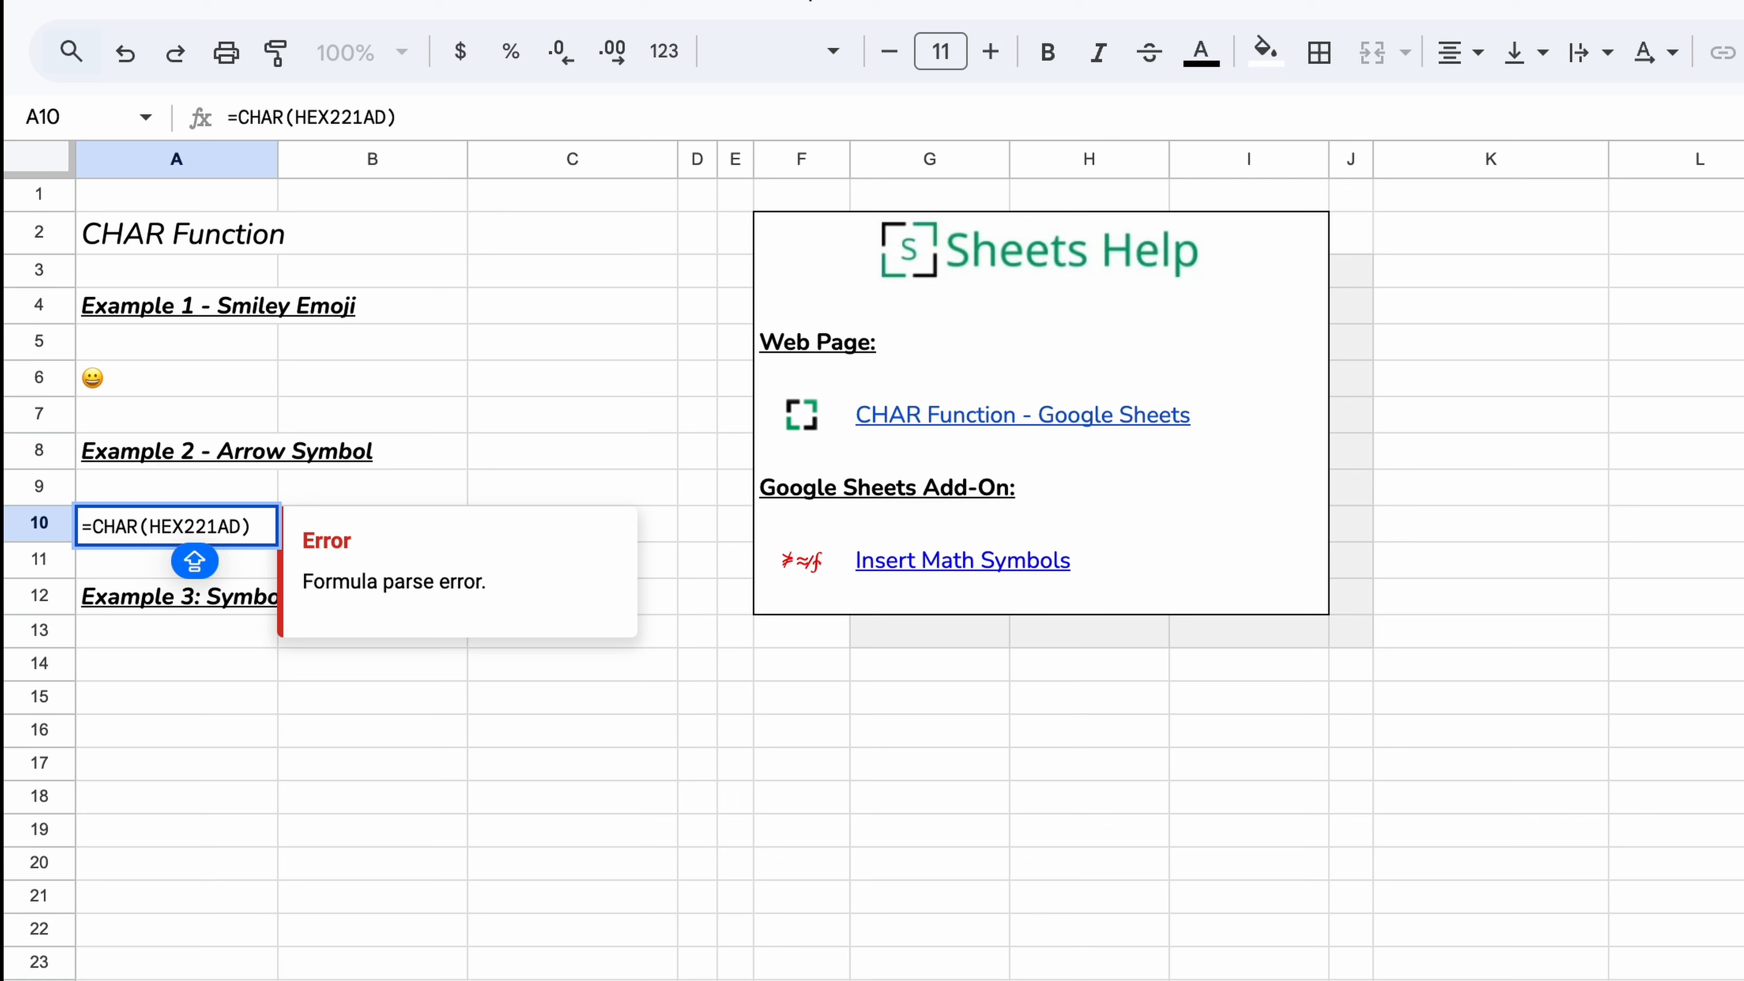
text(DEC()
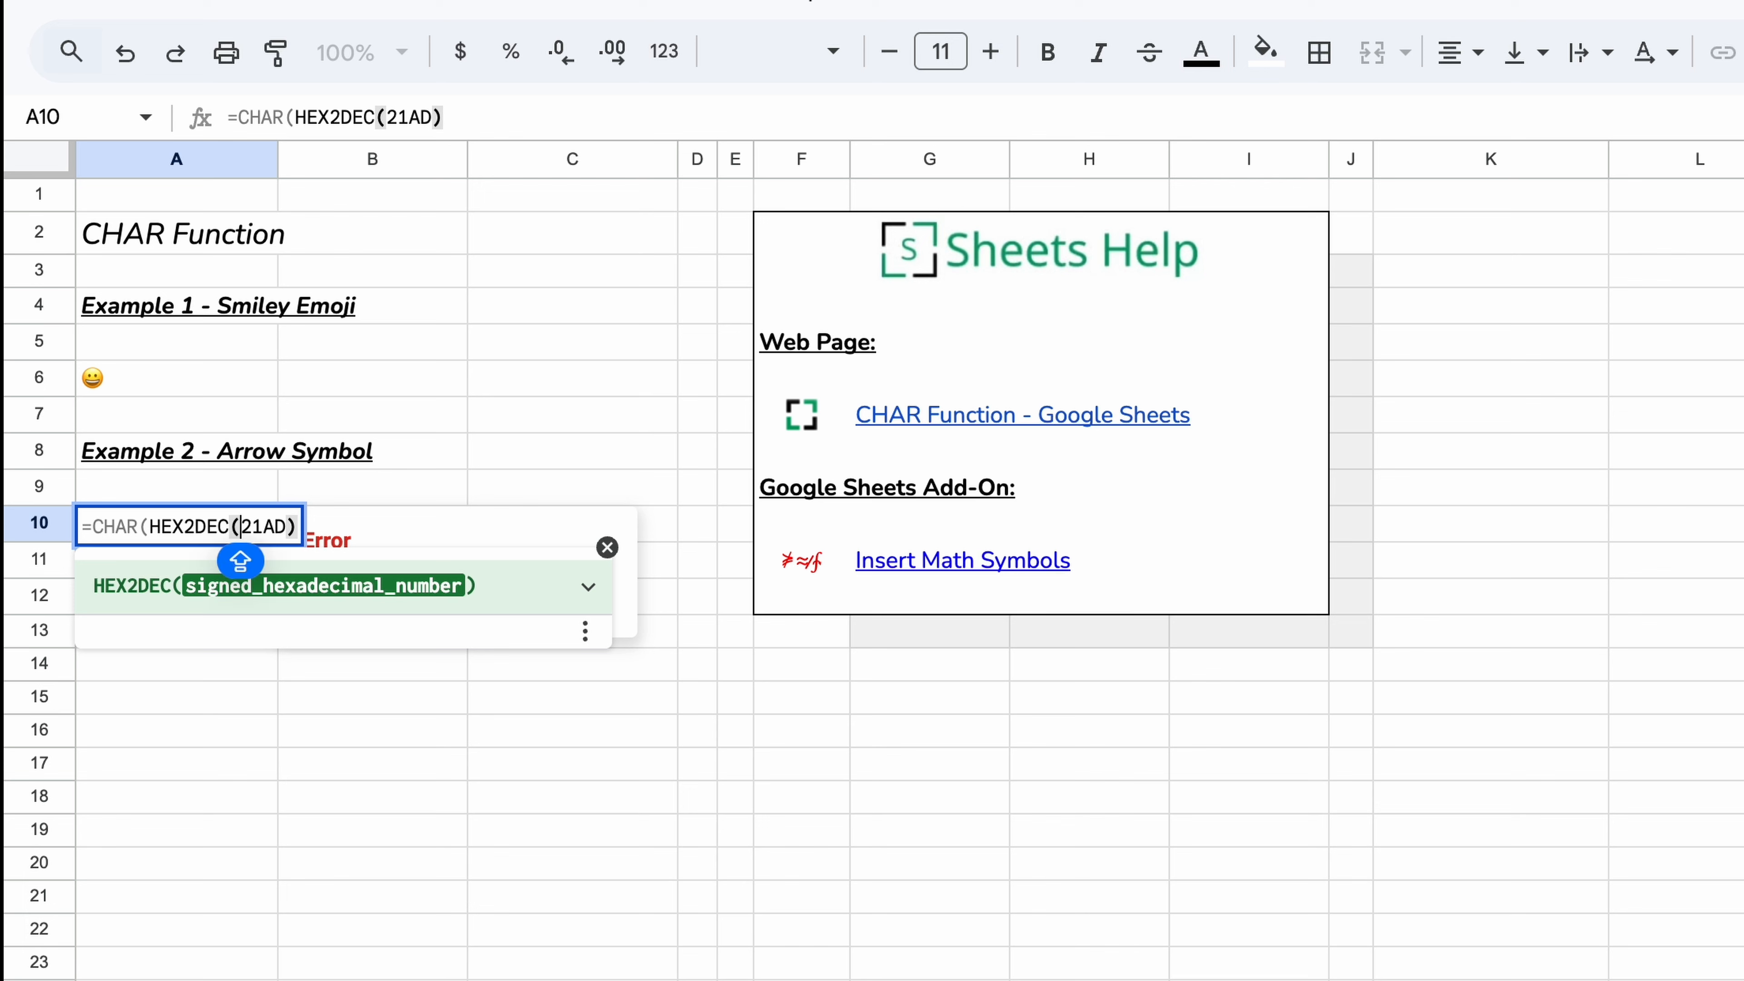
Close the HEX2DEC parenthesis and put 21AD in quotation marks, completing A10 as =CHAR(HEX2DEC("21AD"))
key(End)
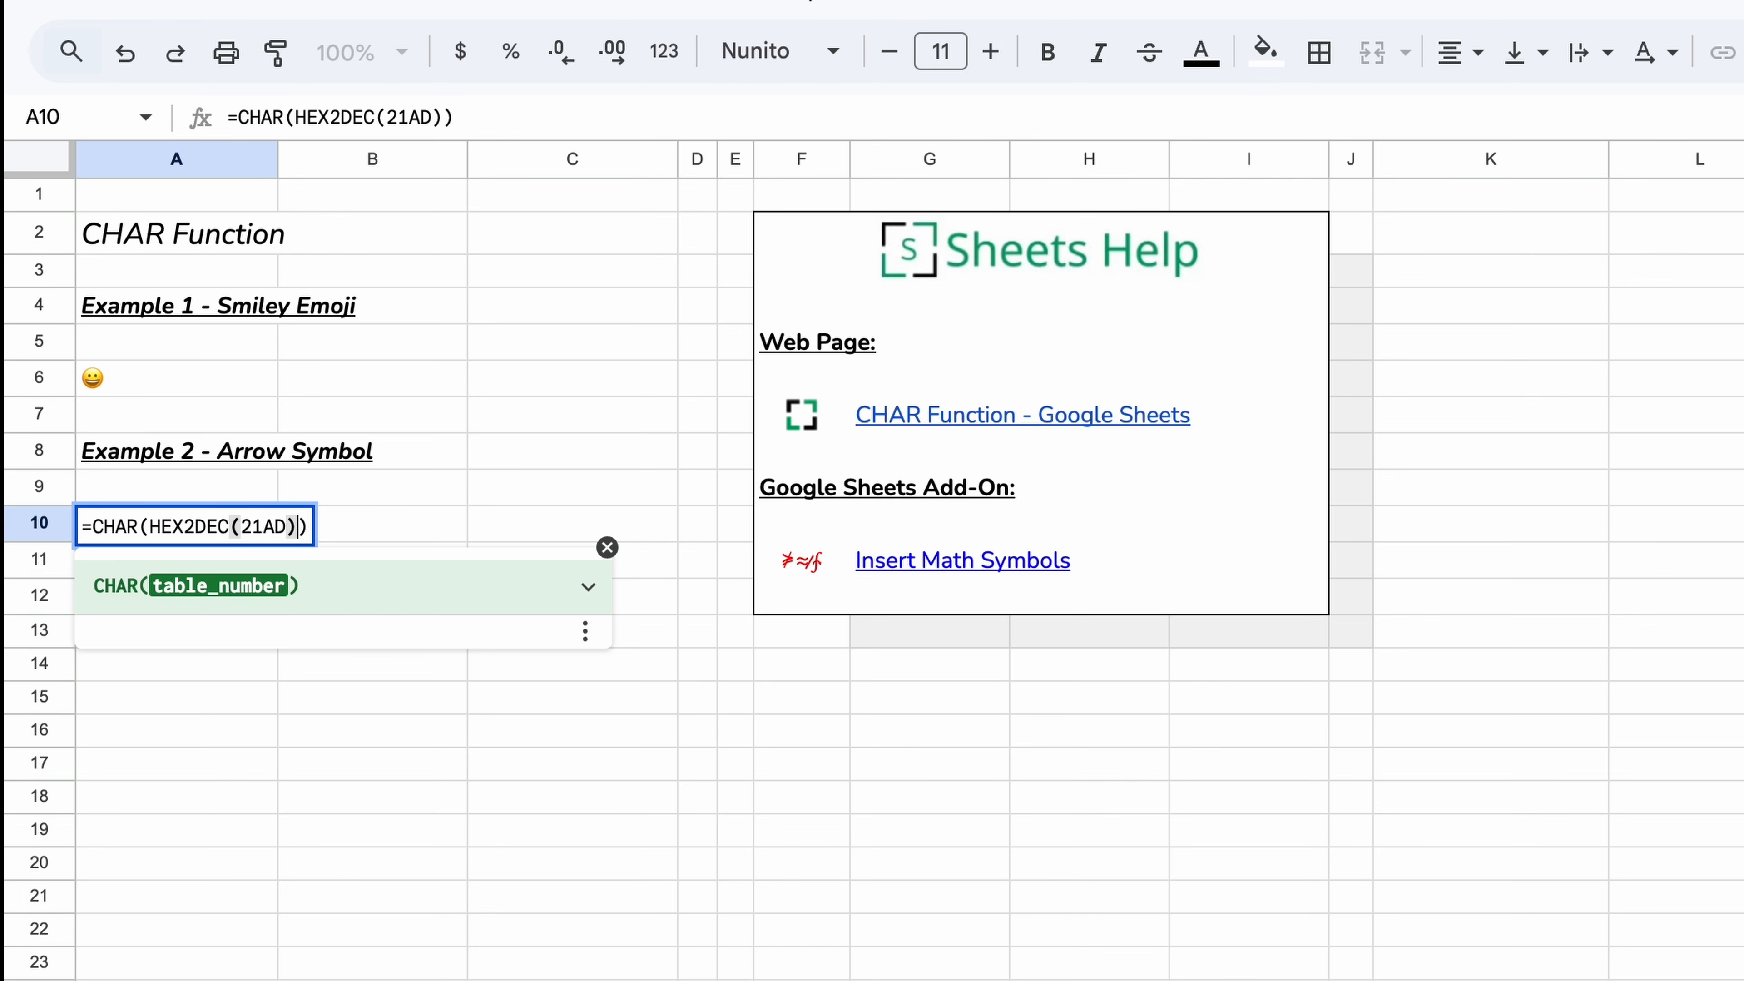
text()")
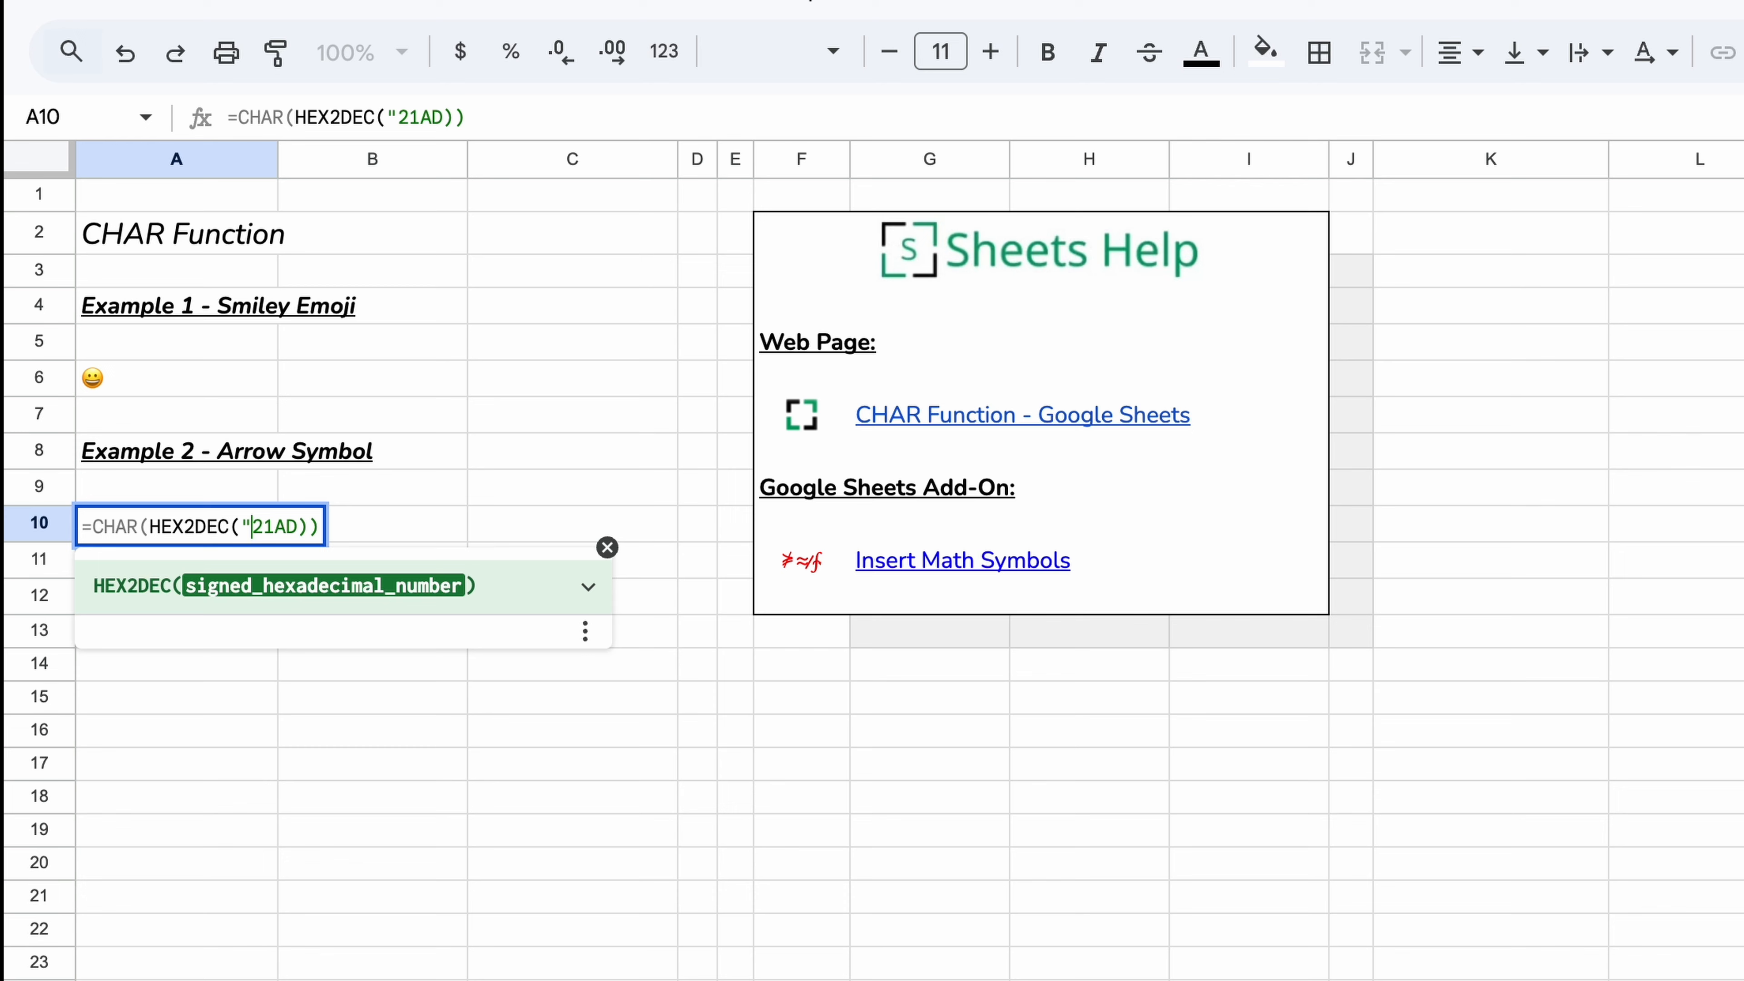
key(Right)
key(Right)
key(Right)
key(Right)
text(")
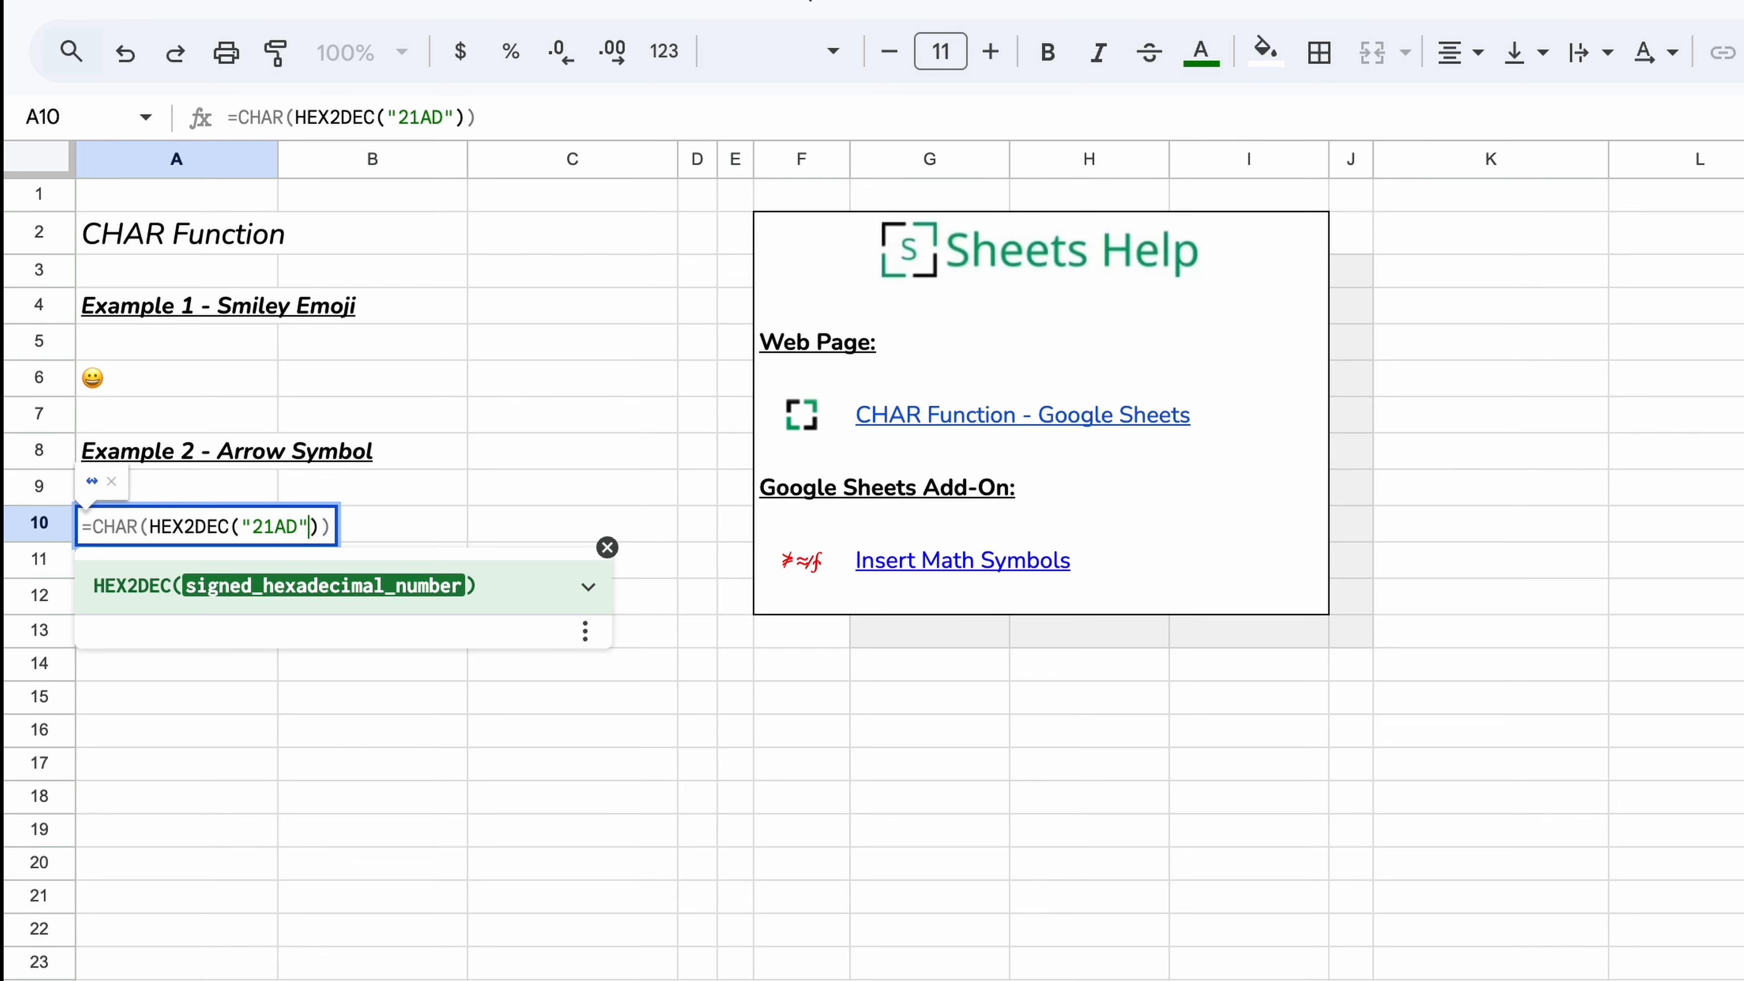
key(Return)
Copy the hex code 21CA of the Downwards Paired Arrows from the Wikipedia arrow table
click(341, 579)
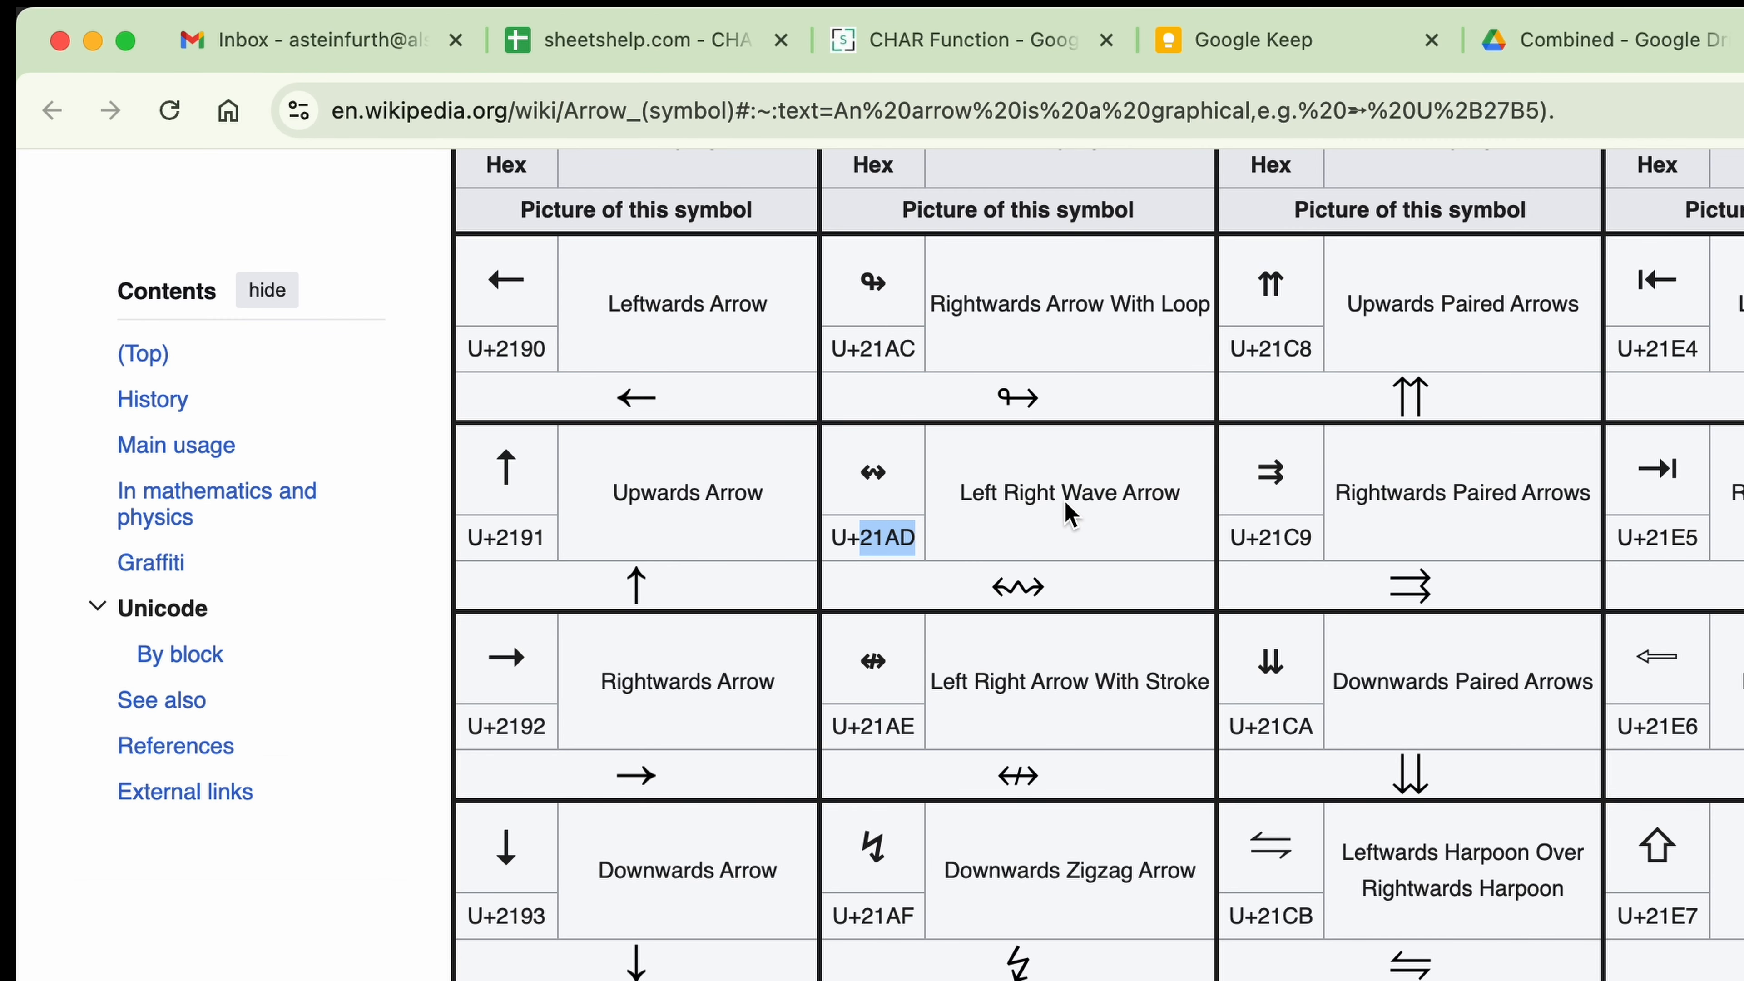
drag(1259, 729, 1311, 741)
key(cmd+c)
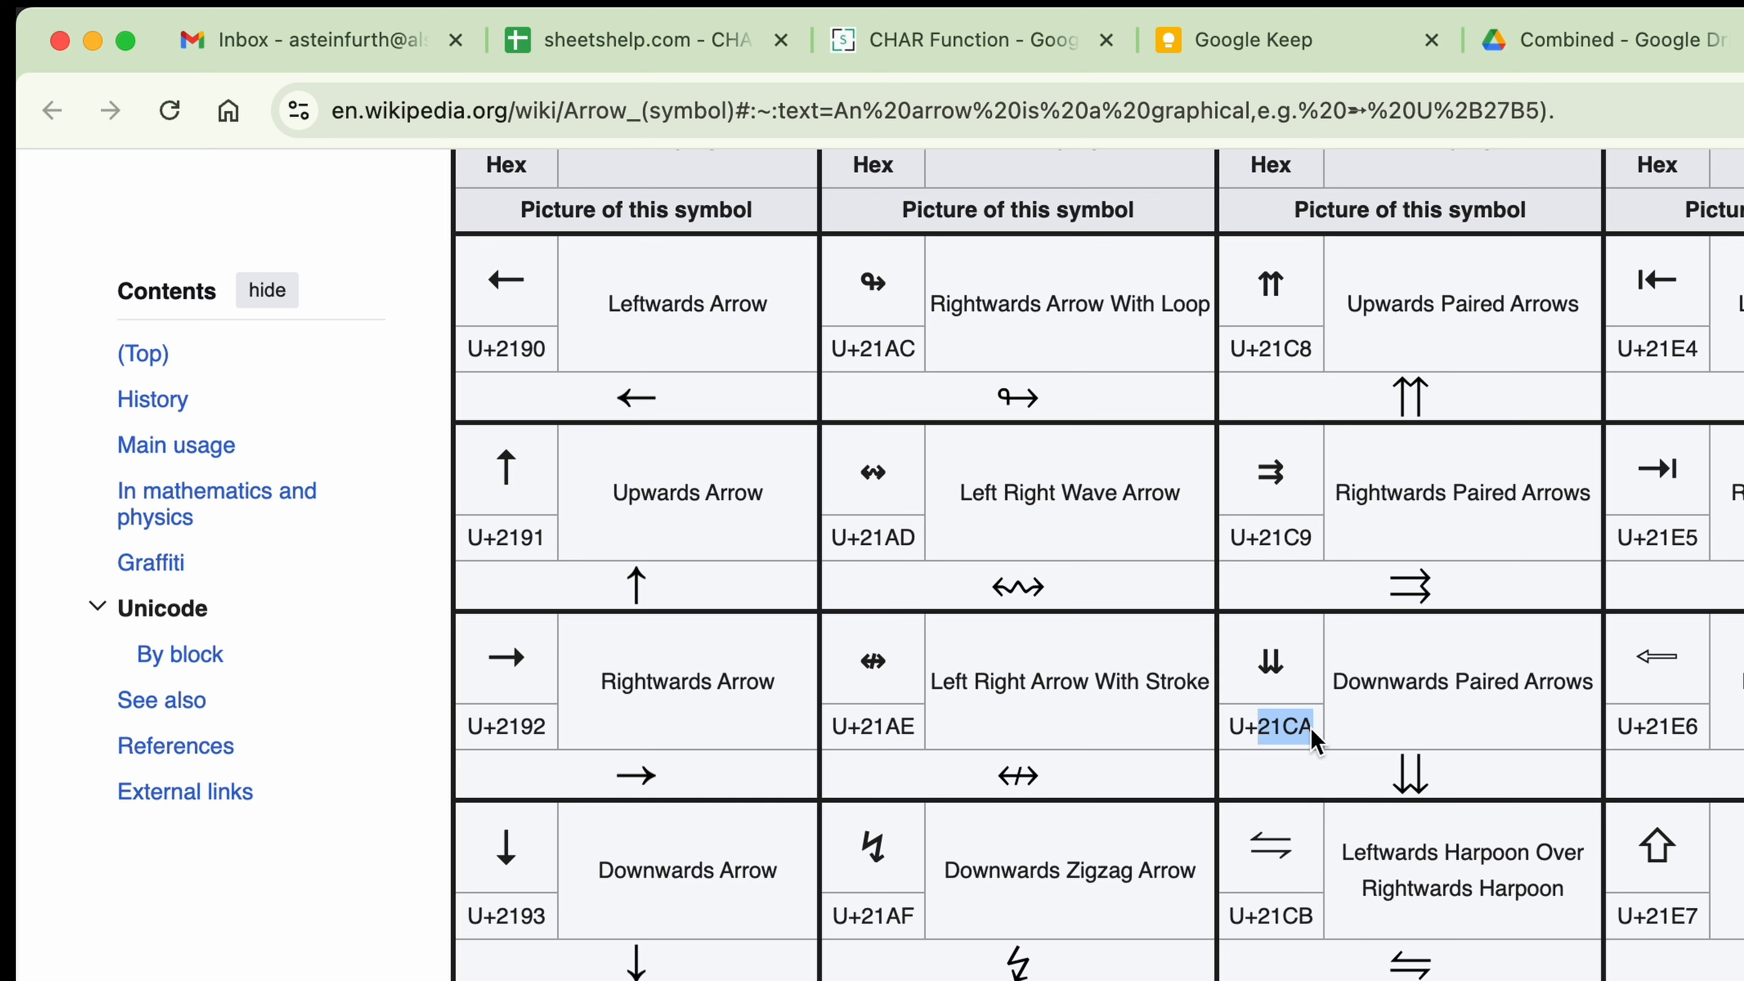
Back in the spreadsheet, replace the hex code in A10's formula with the copied 21CA
click(692, 48)
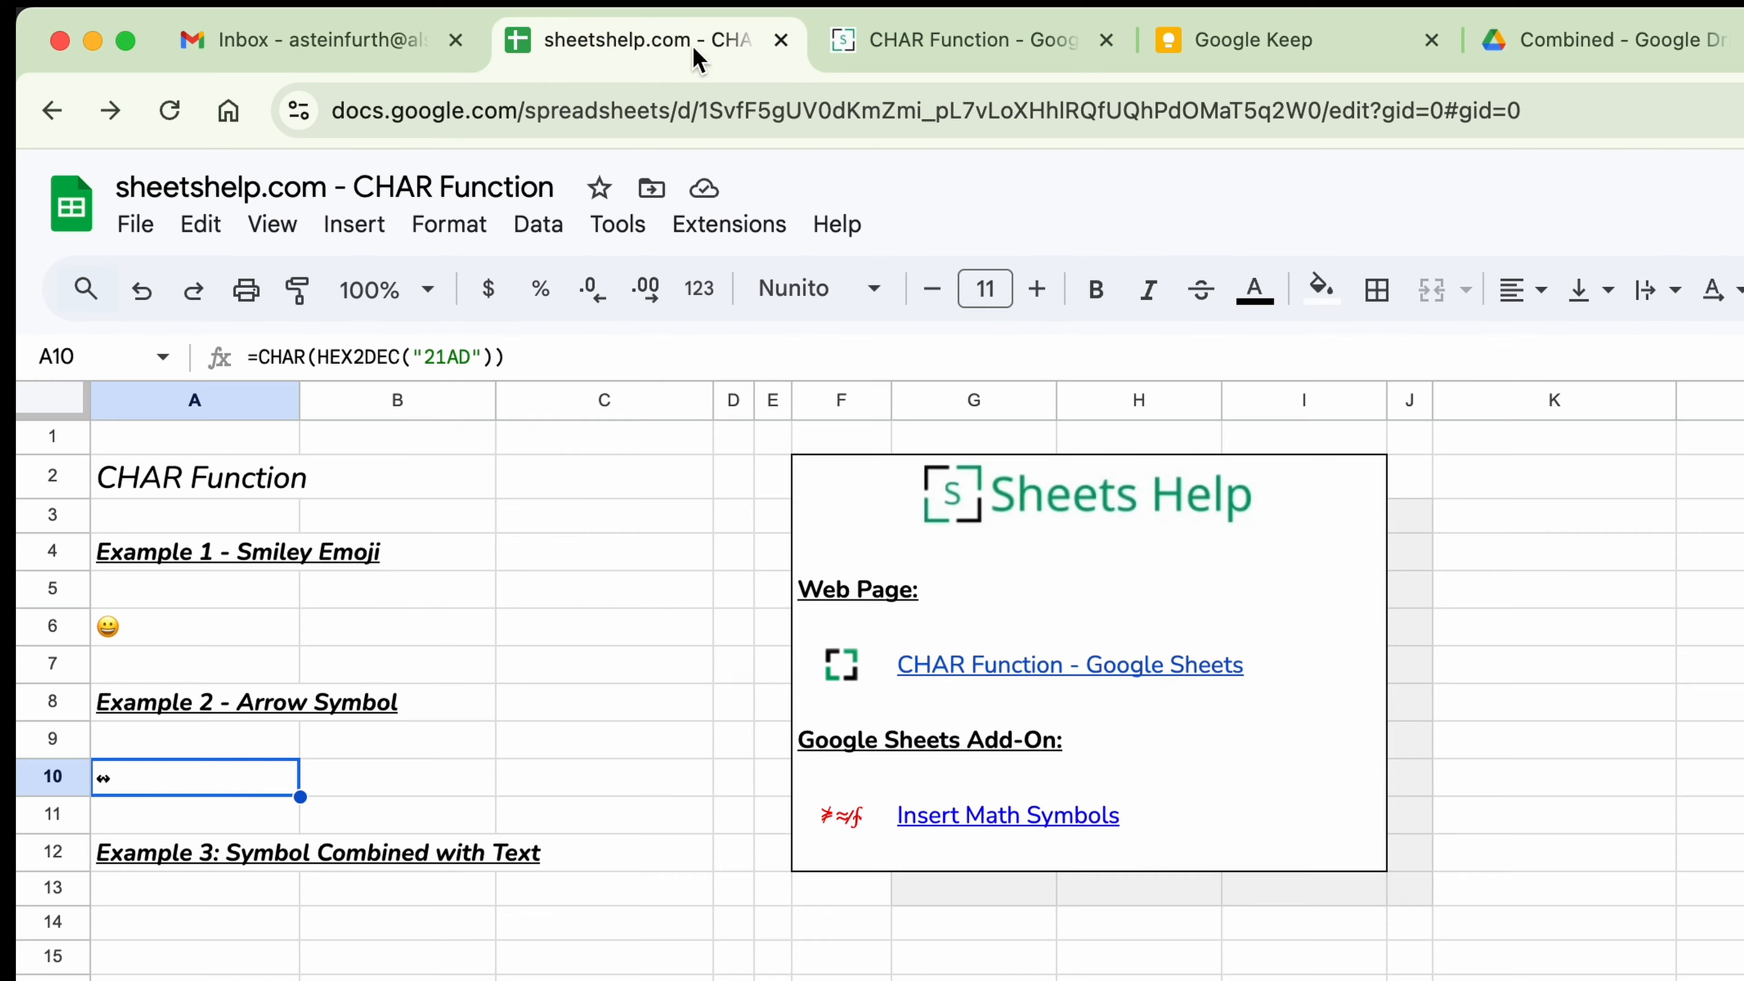
double_click(215, 785)
click(273, 781)
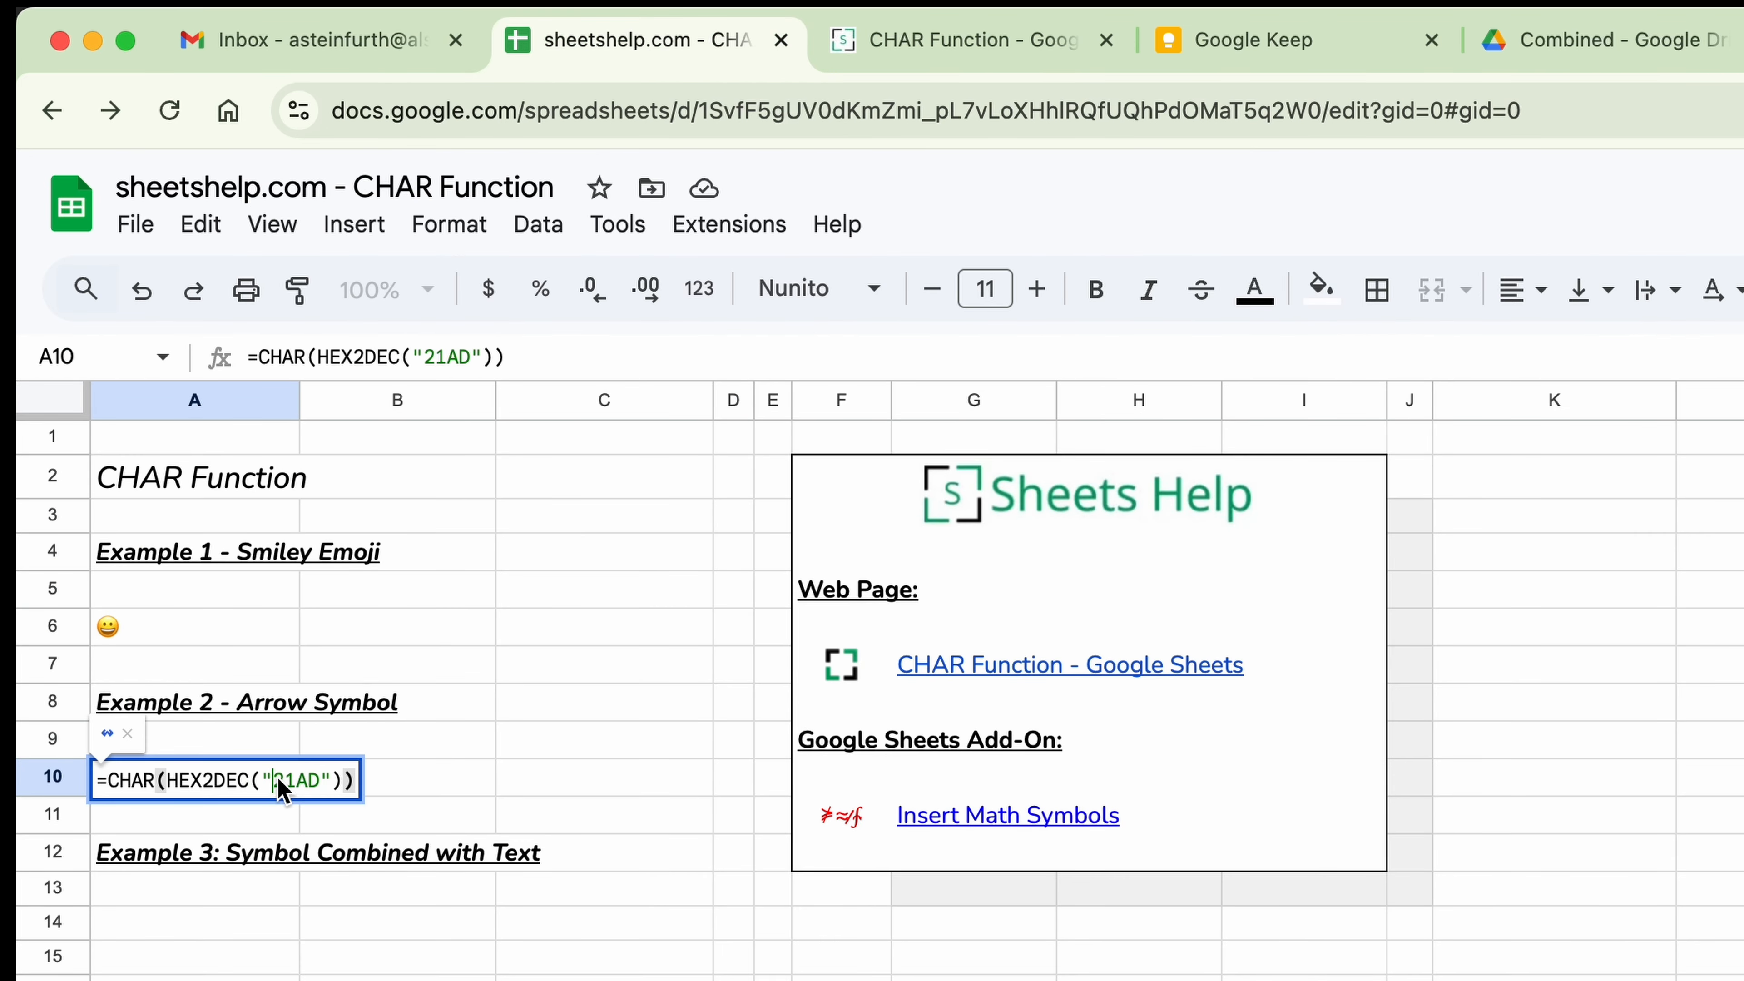
shift+click(309, 787)
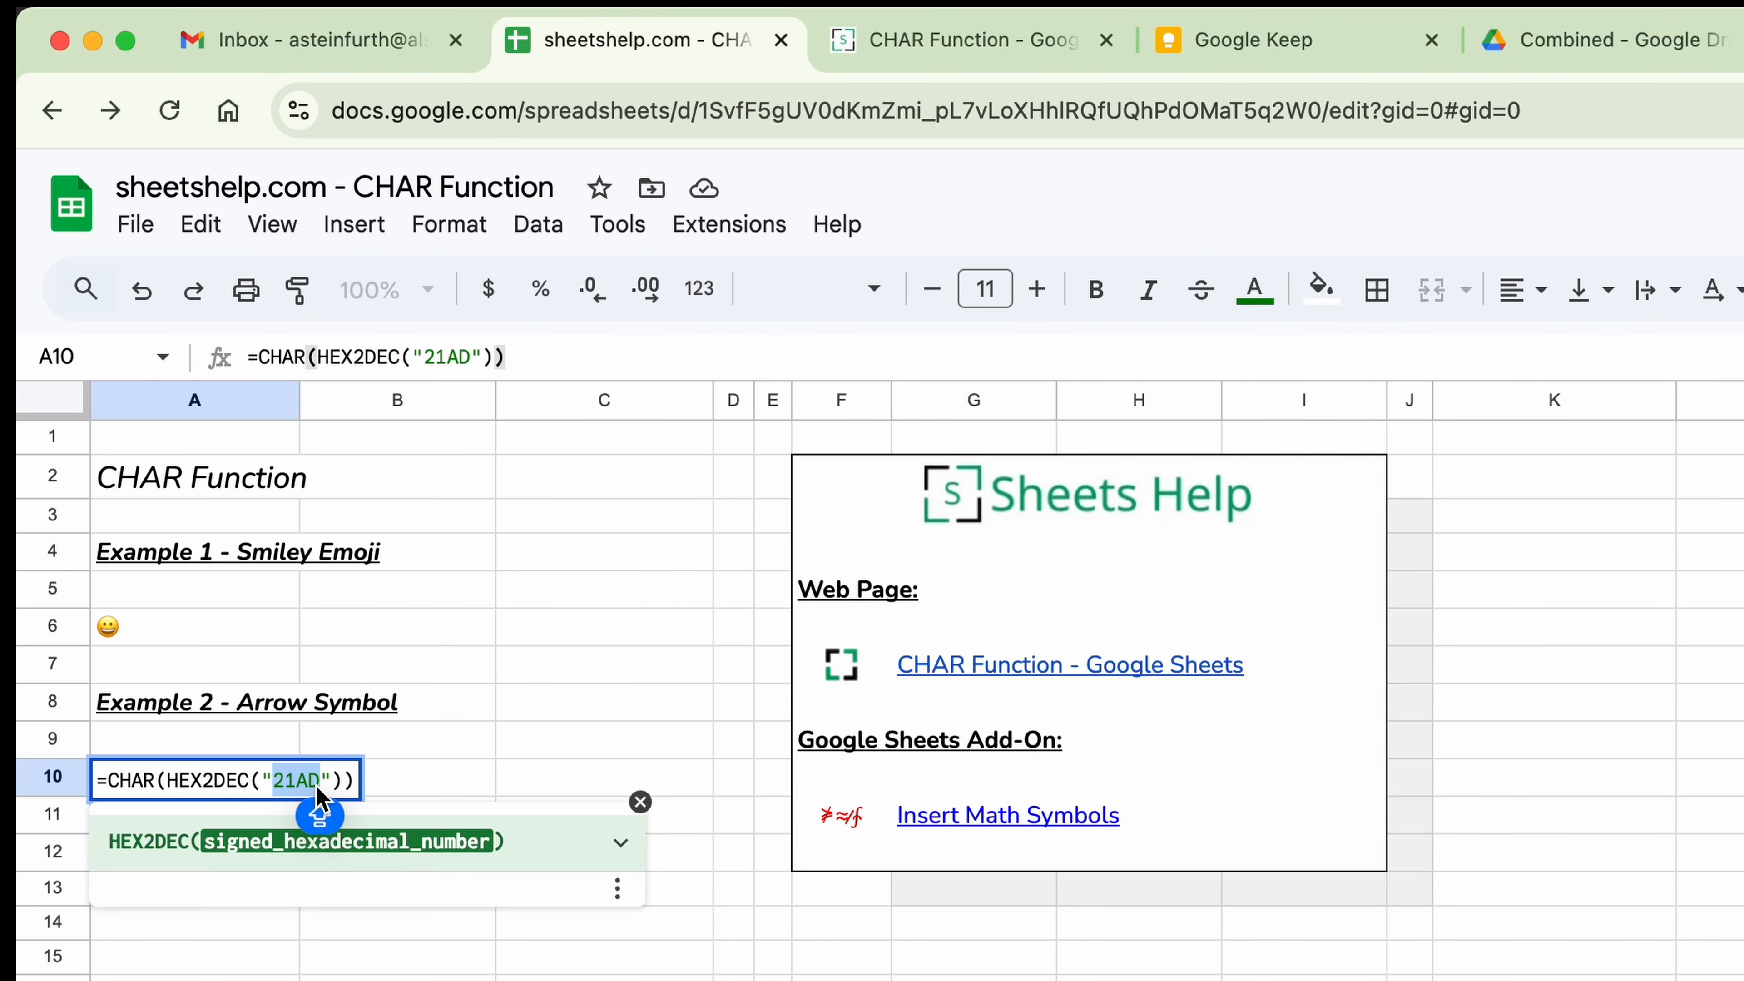
key(cmd+v)
key(Return)
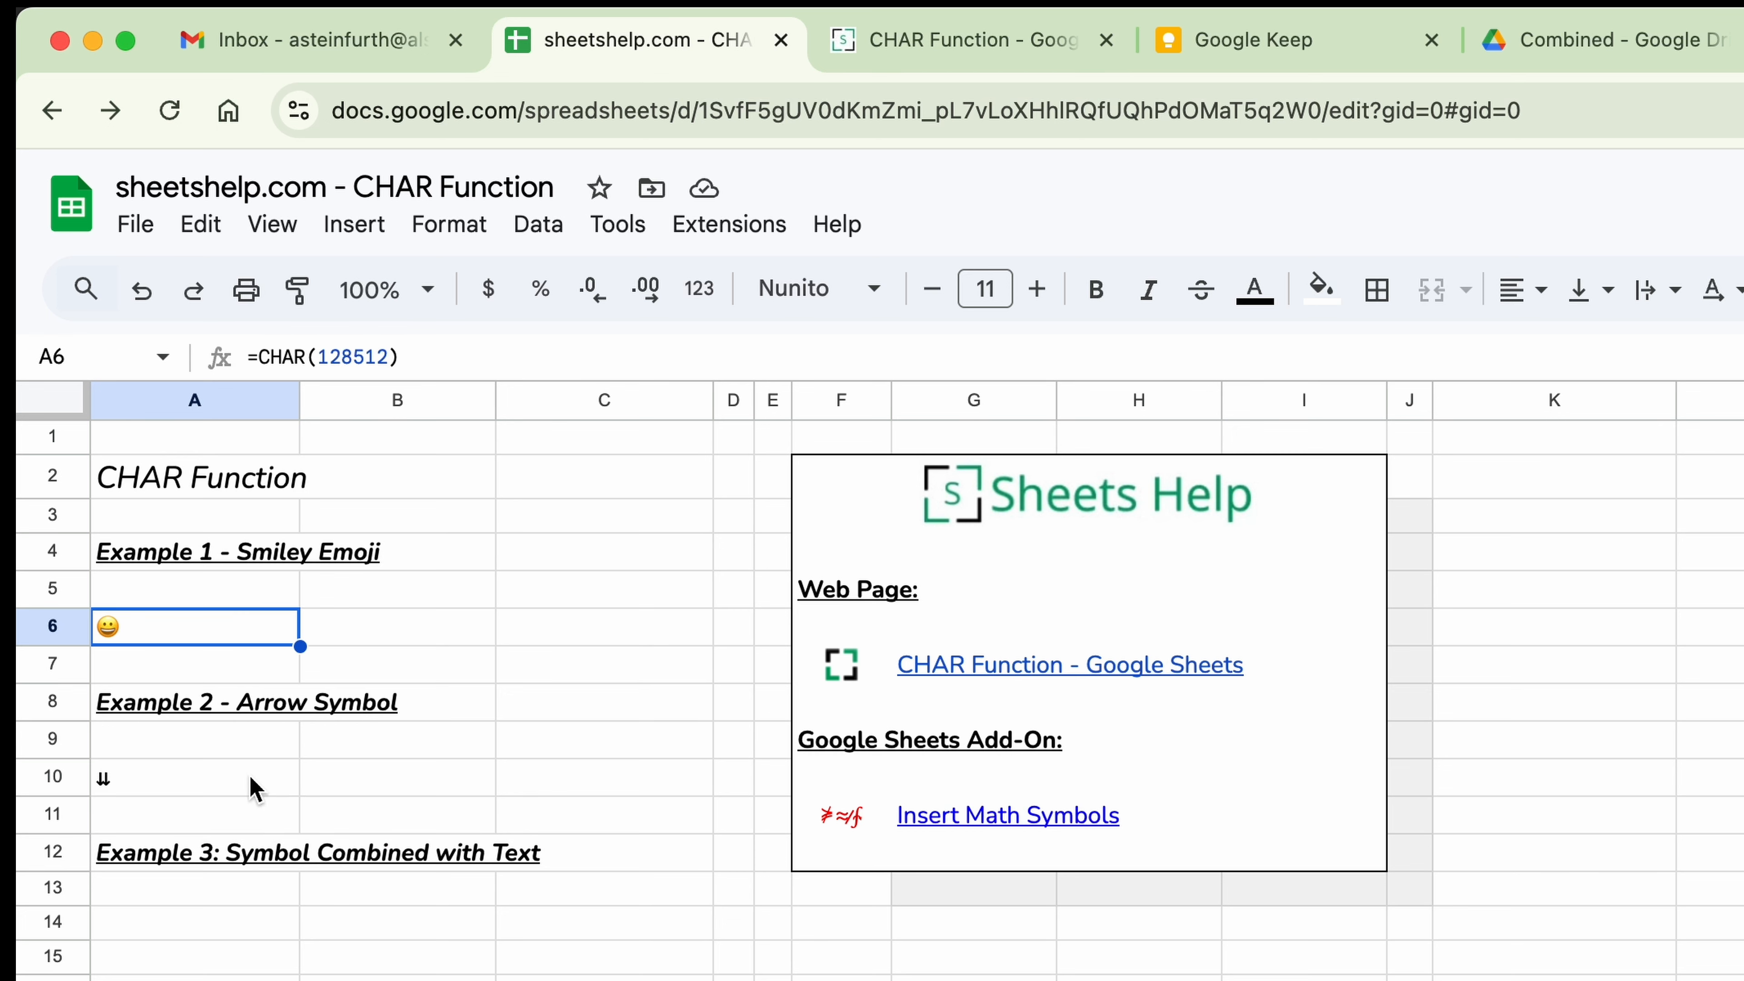
double_click(254, 787)
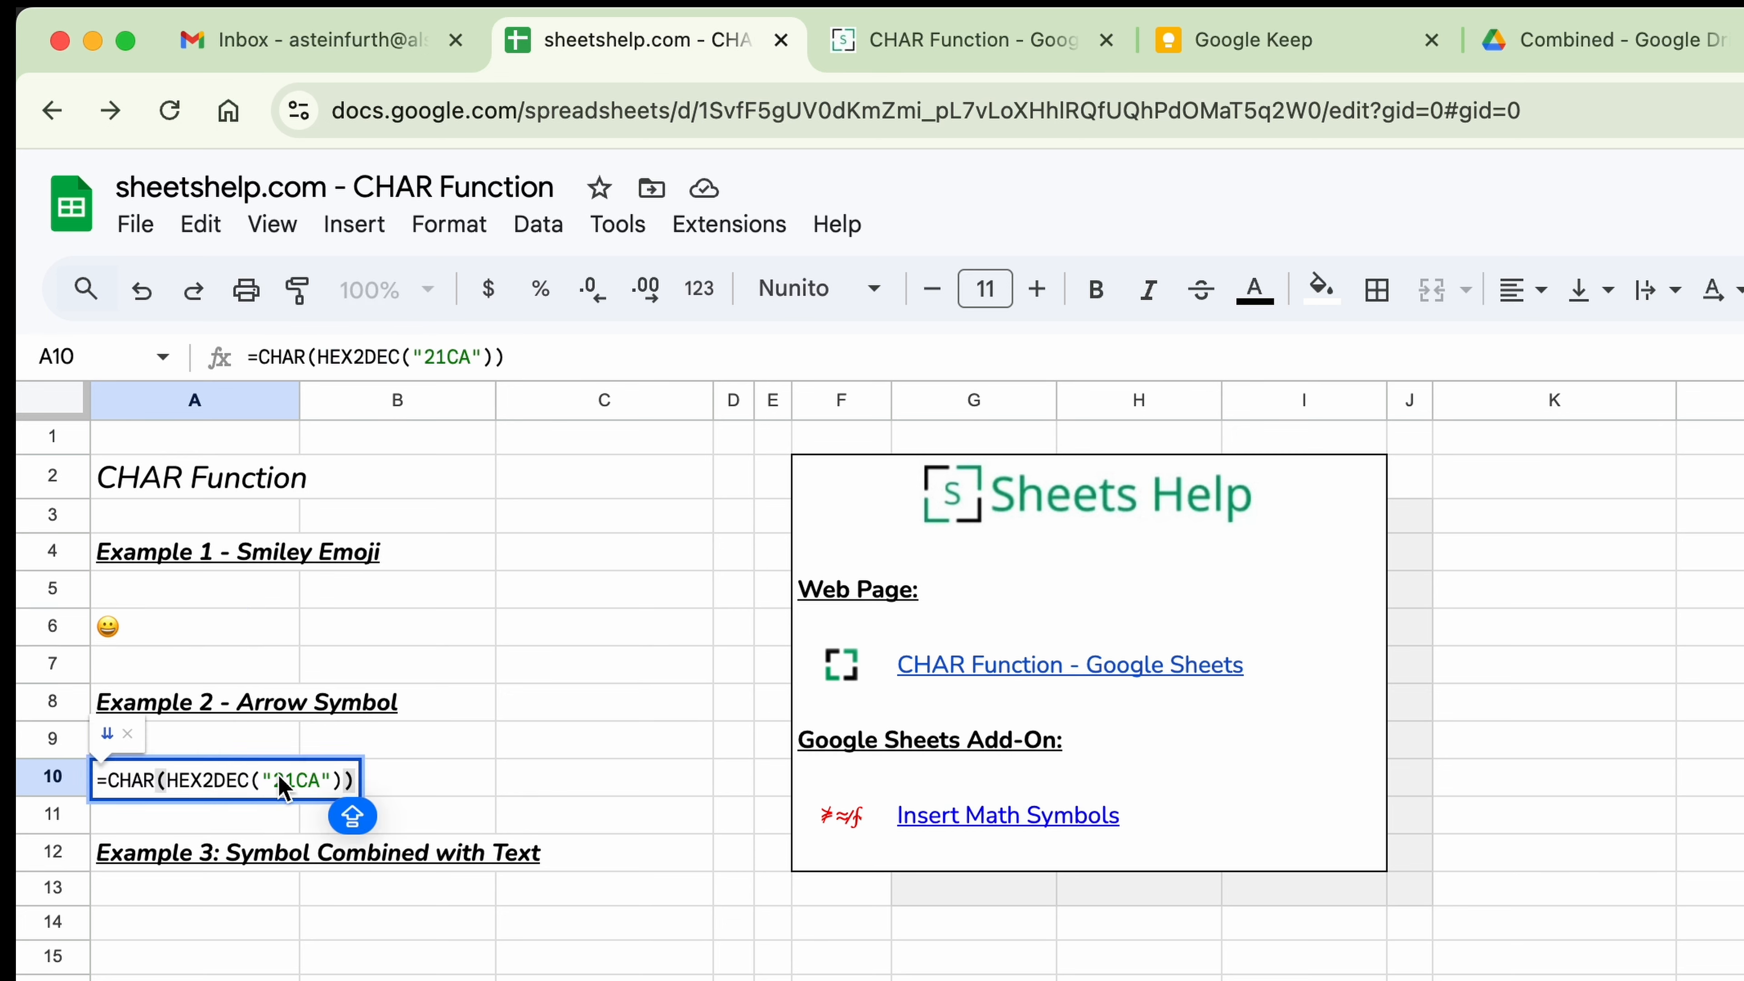
key(Escape)
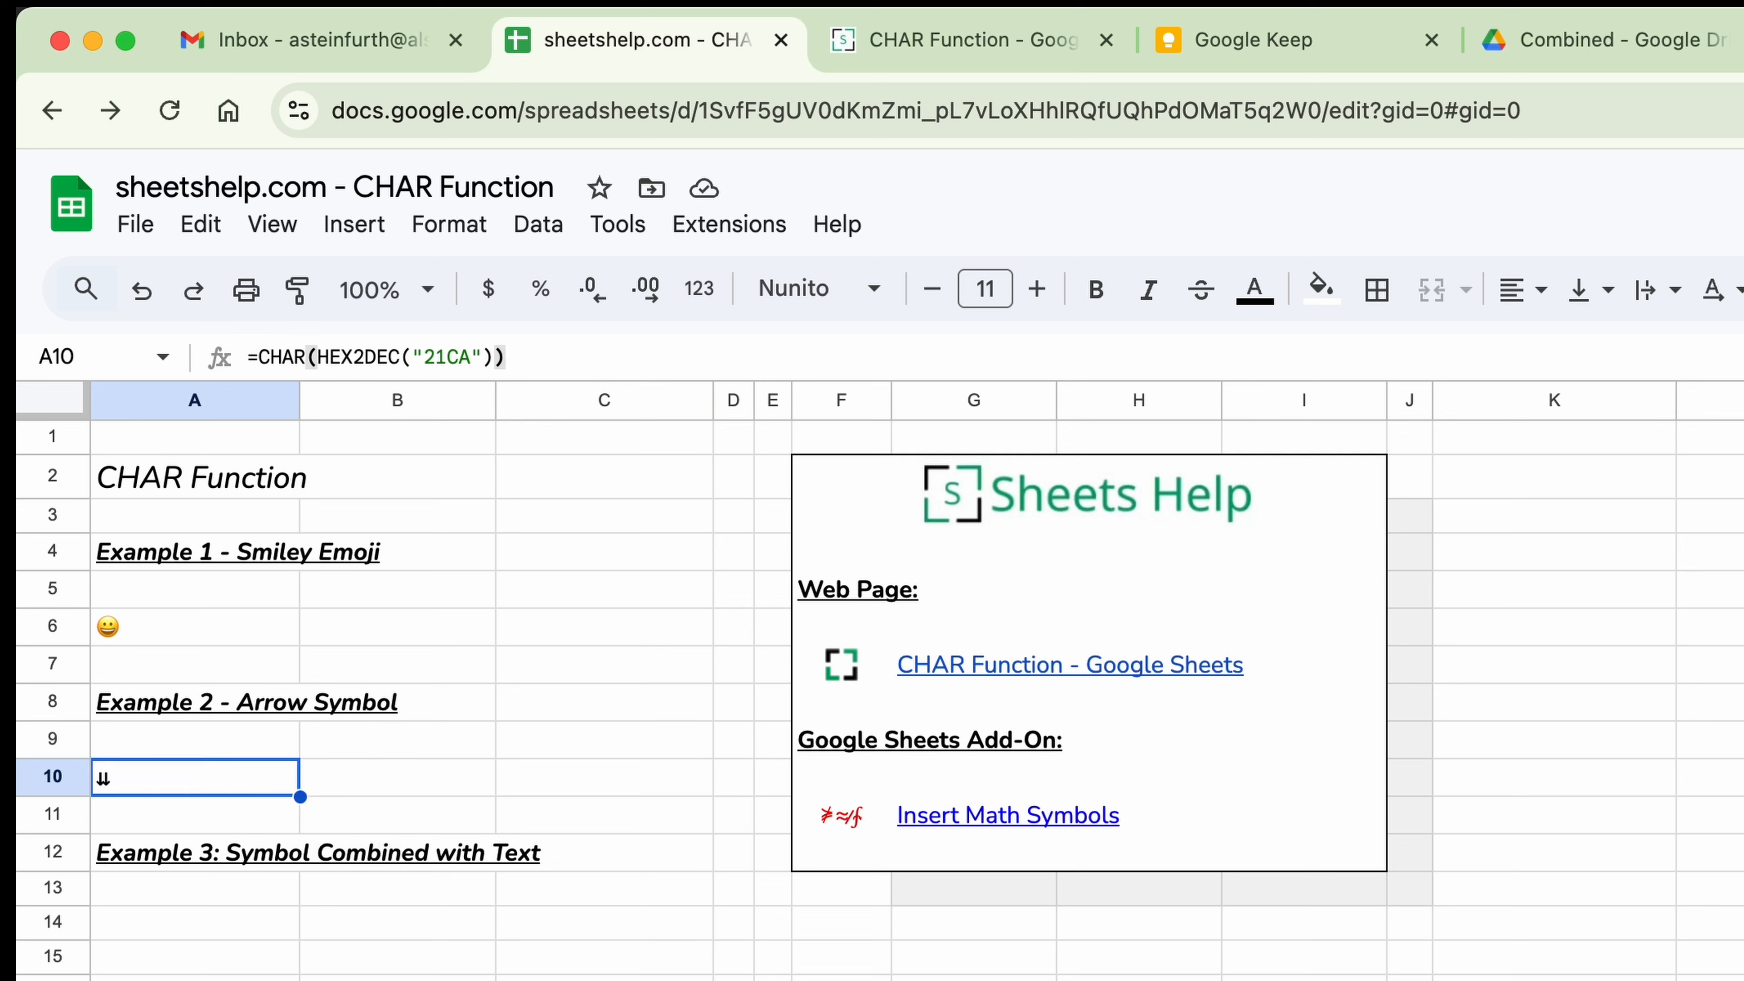
click(375, 786)
click(264, 873)
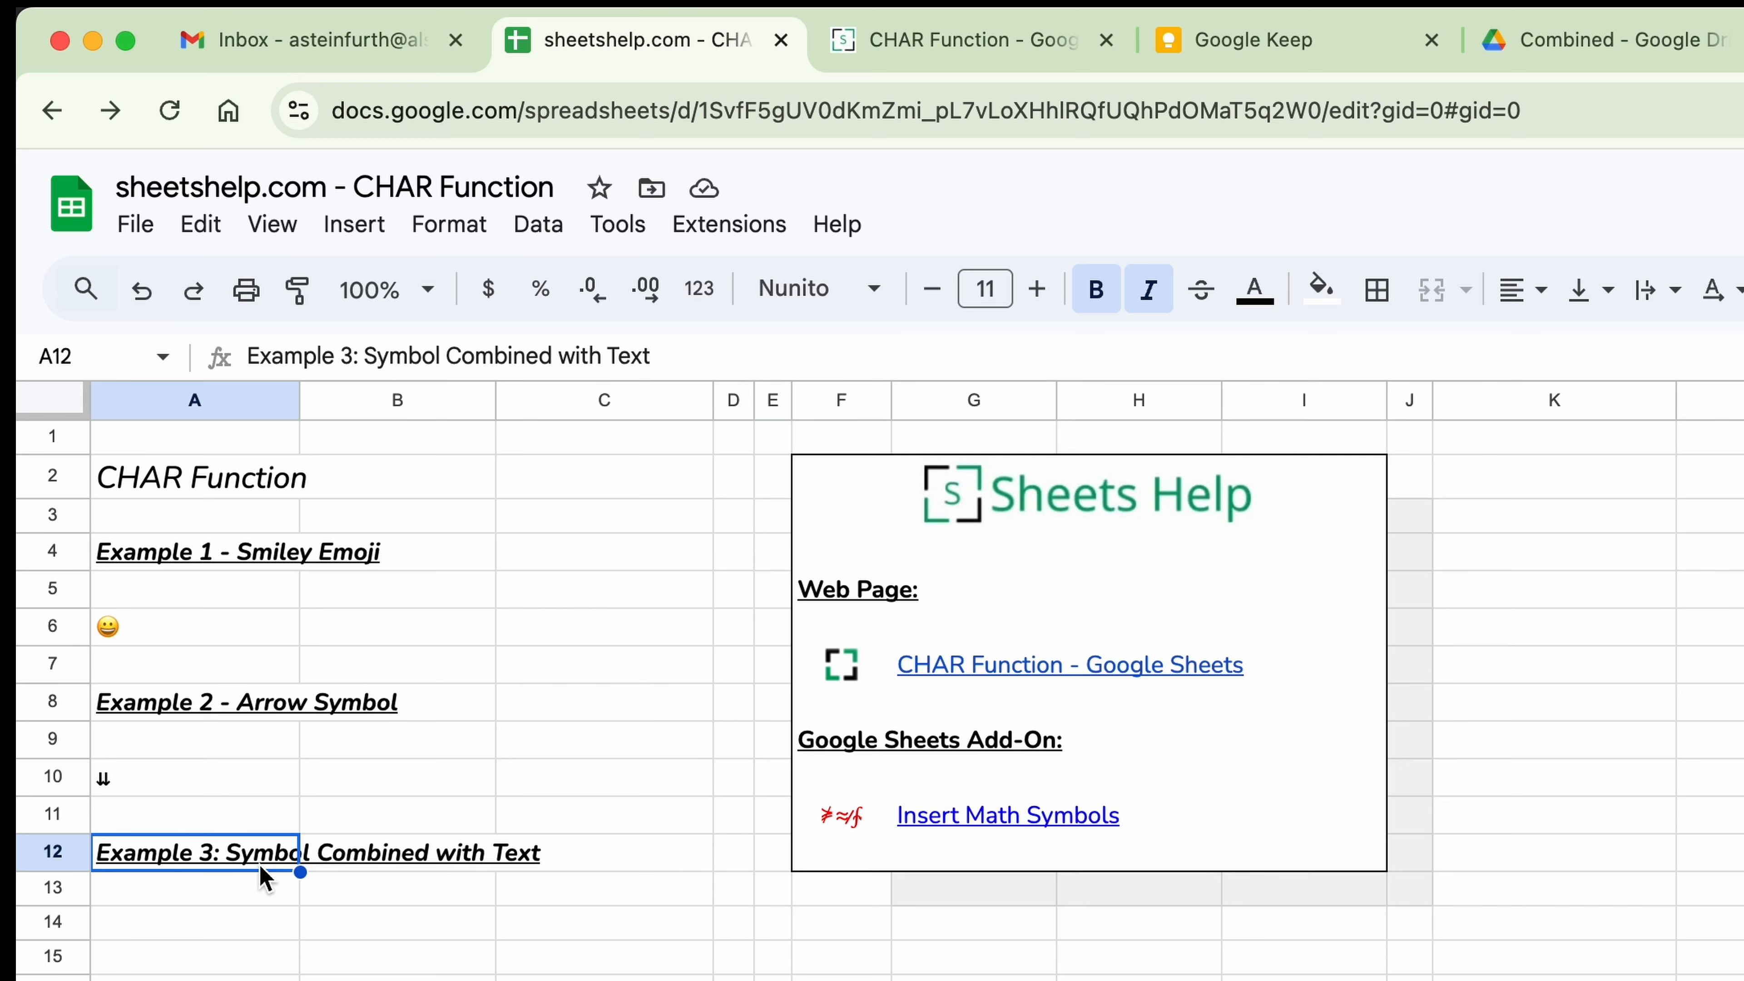
Select cell B10 and open the Insert Special Characters add-on
click(397, 783)
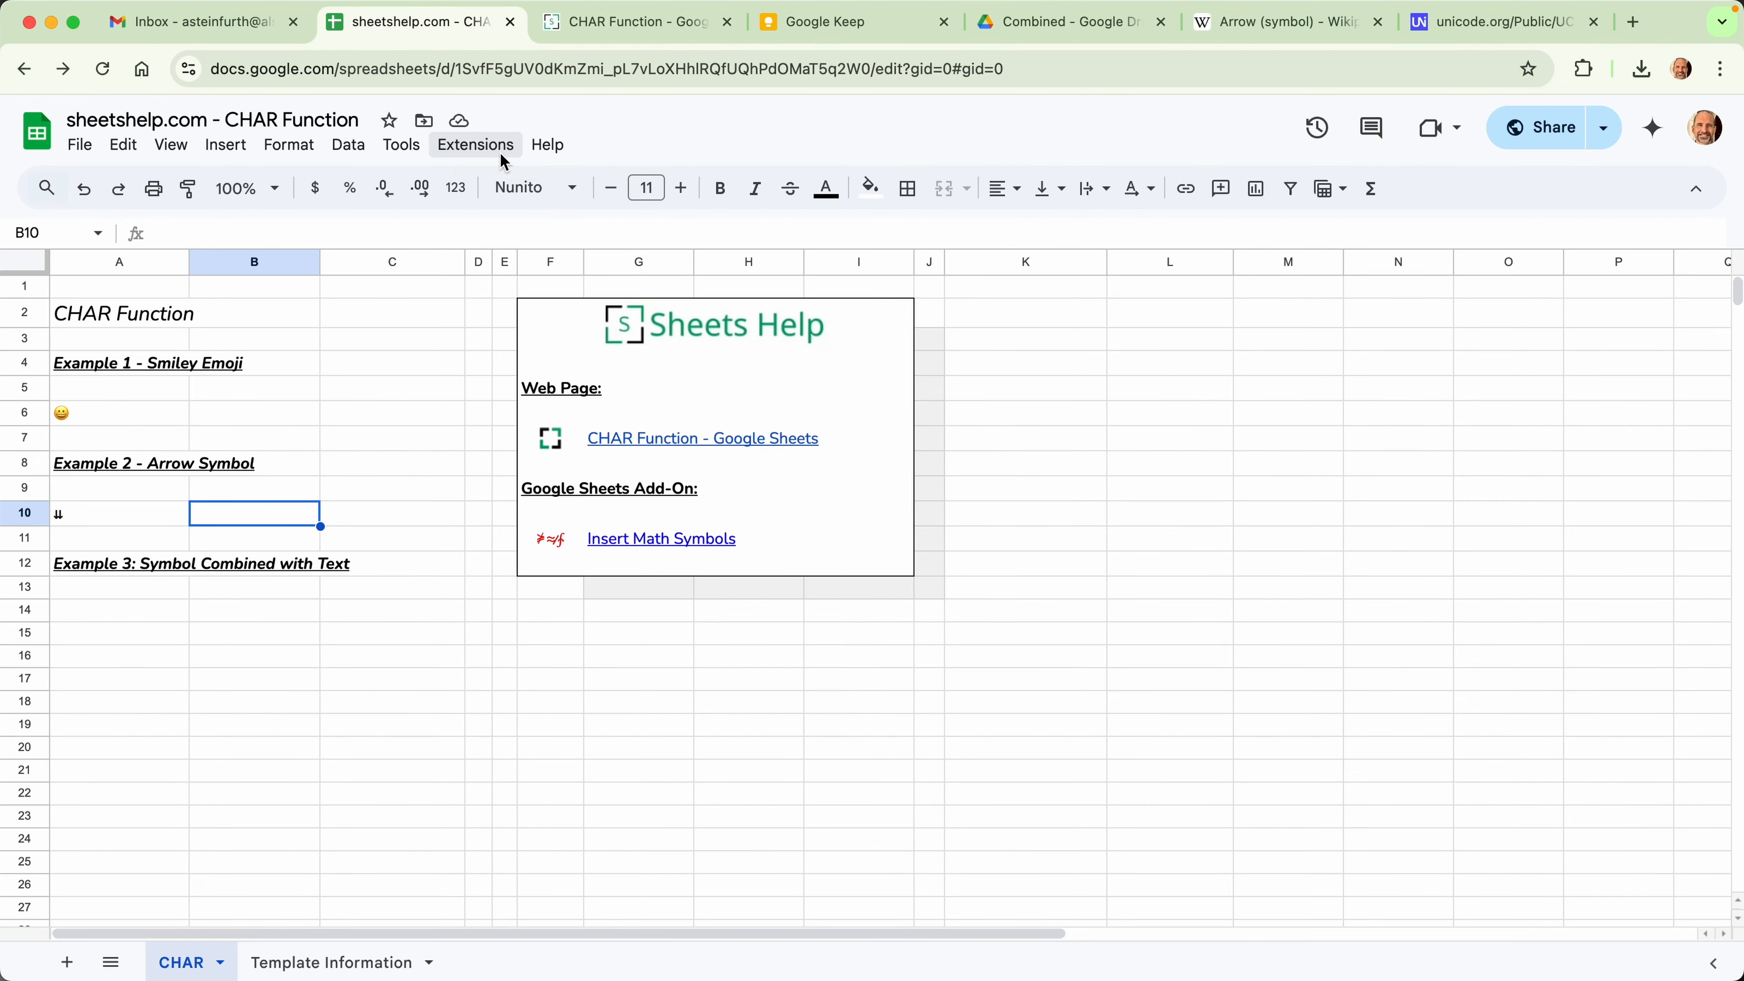
click(503, 159)
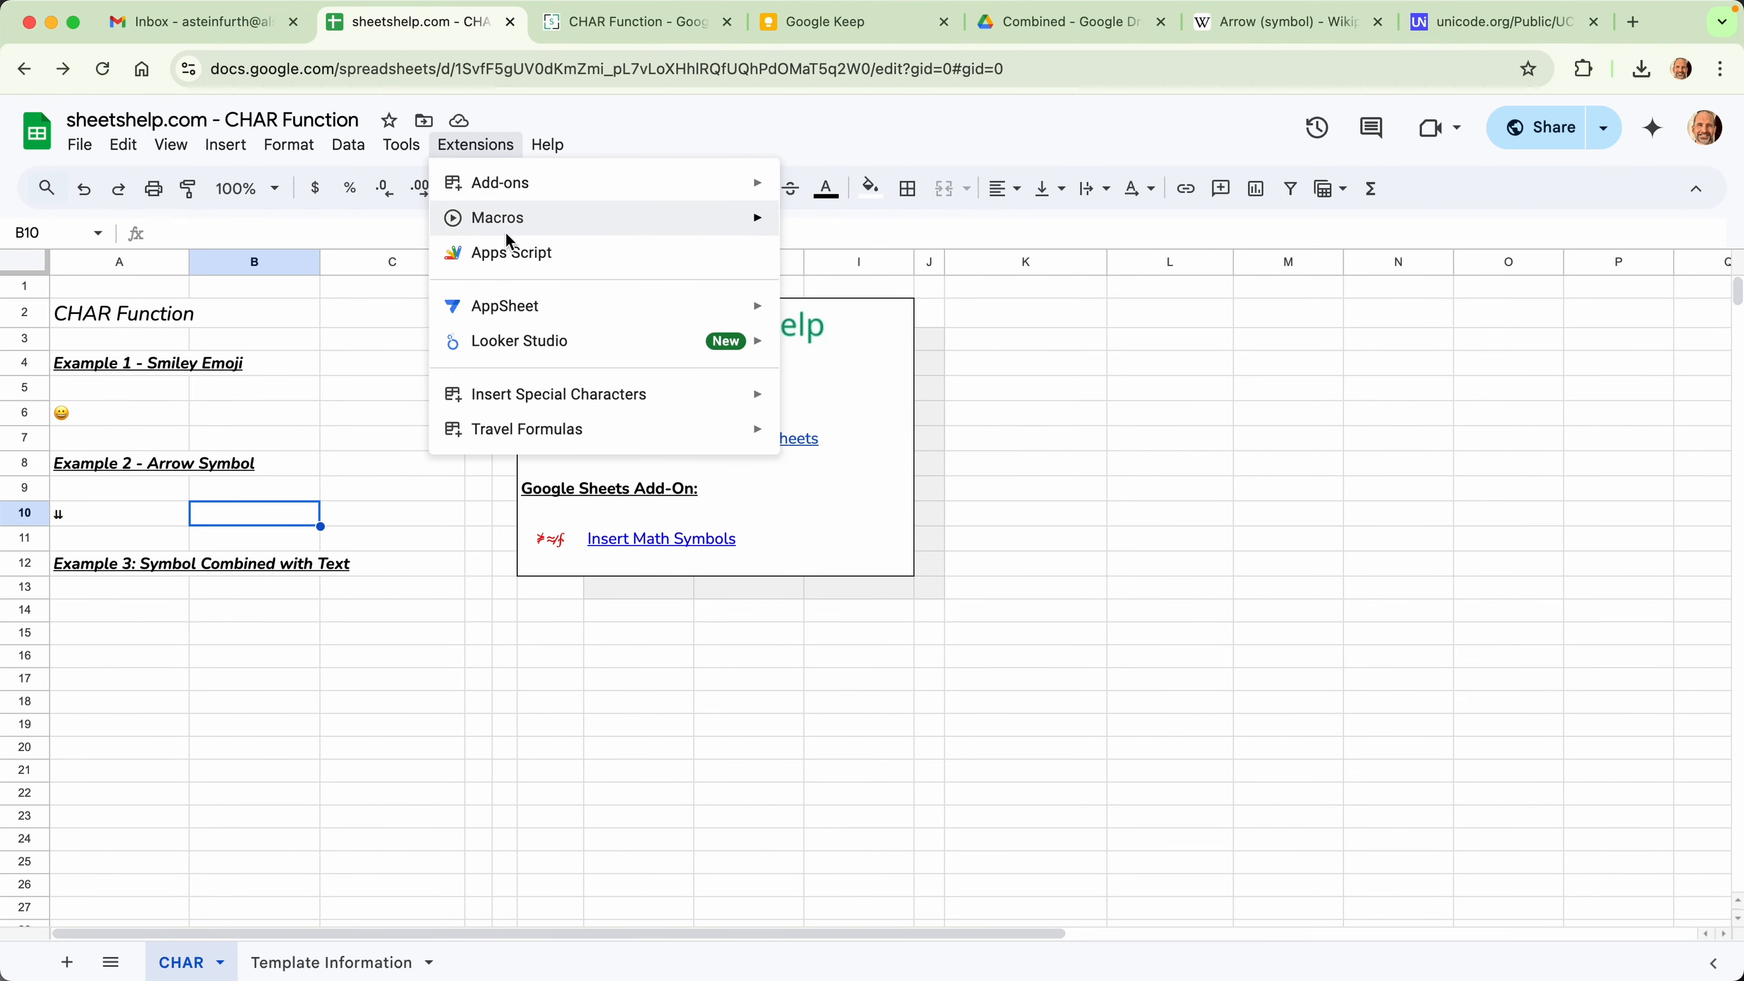
mouse_move(577, 391)
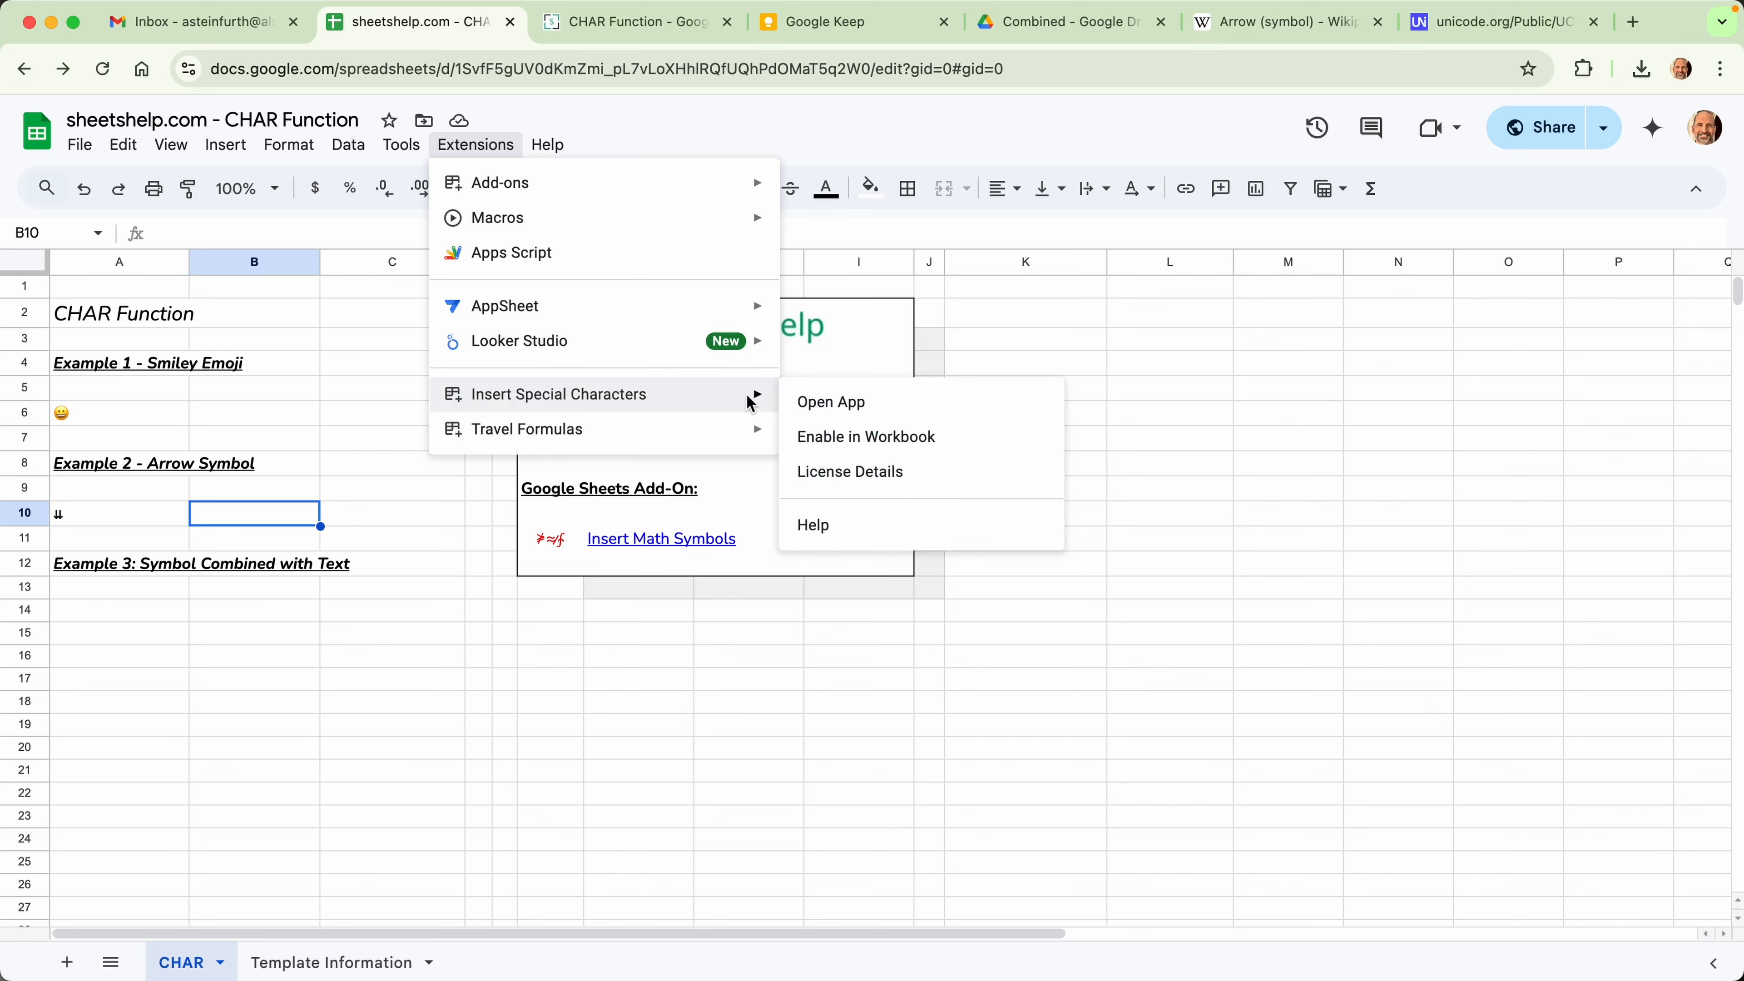
click(824, 405)
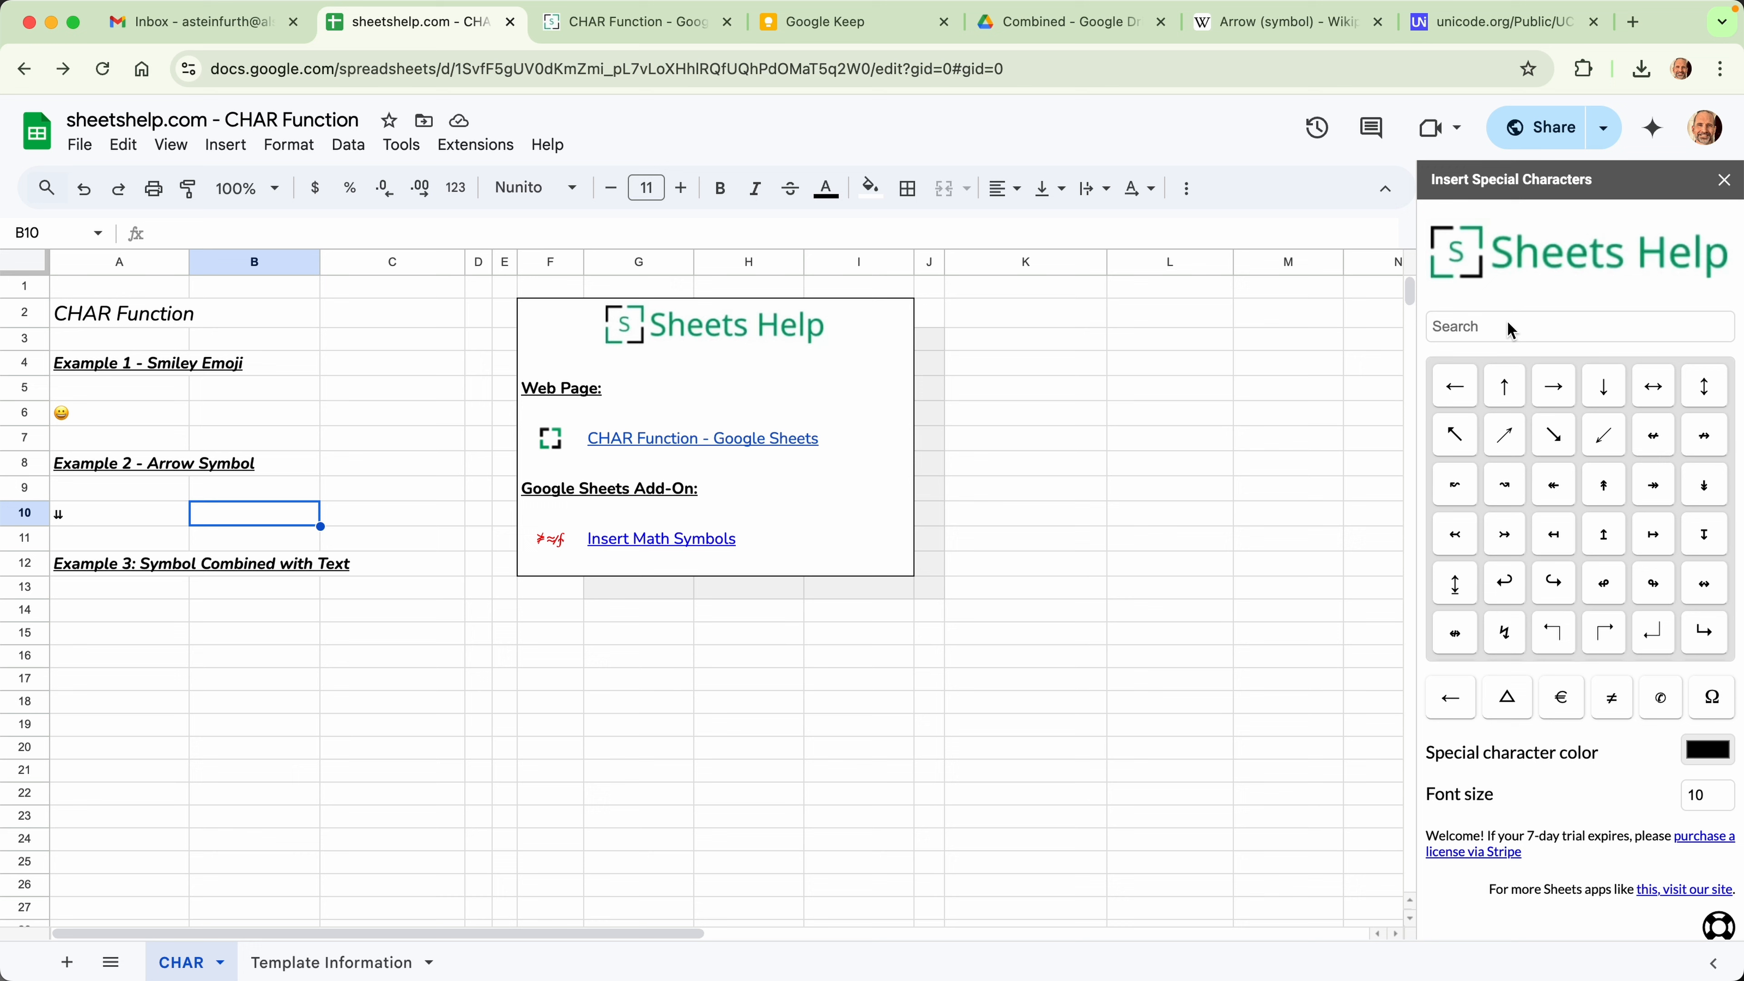
Search the add-on for TRIANGLE and insert the small black left-pointing triangle into B10
click(1507, 323)
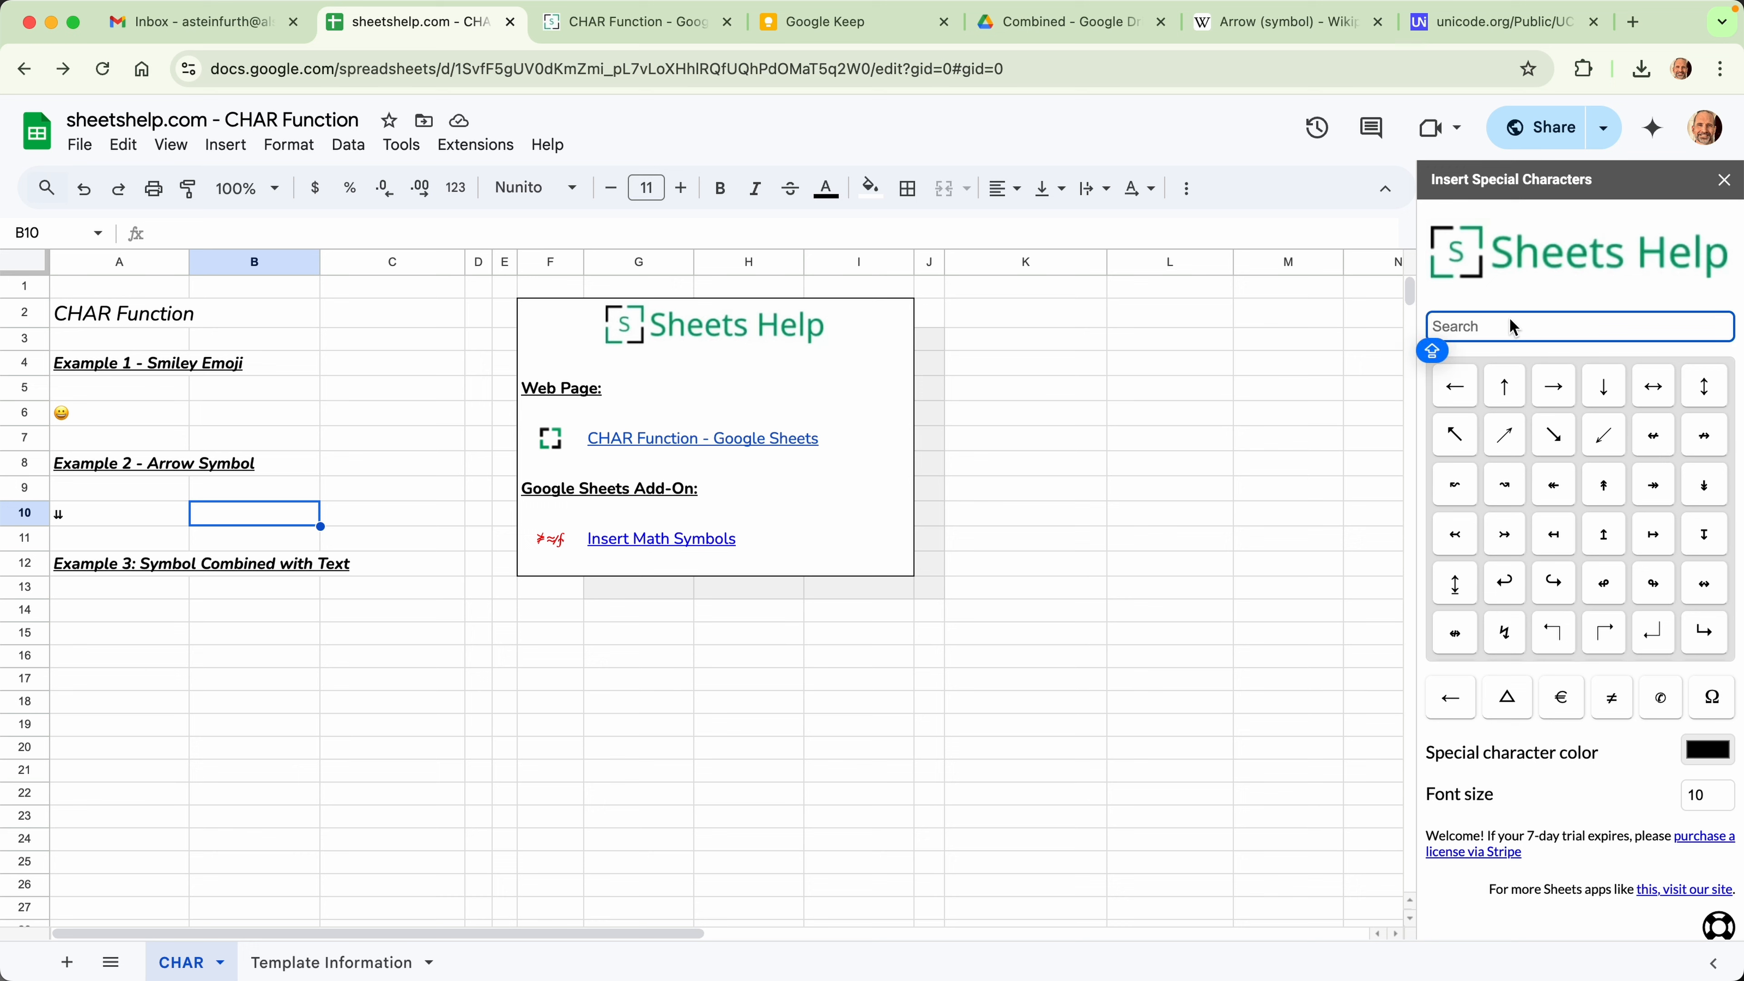
text(TRI)
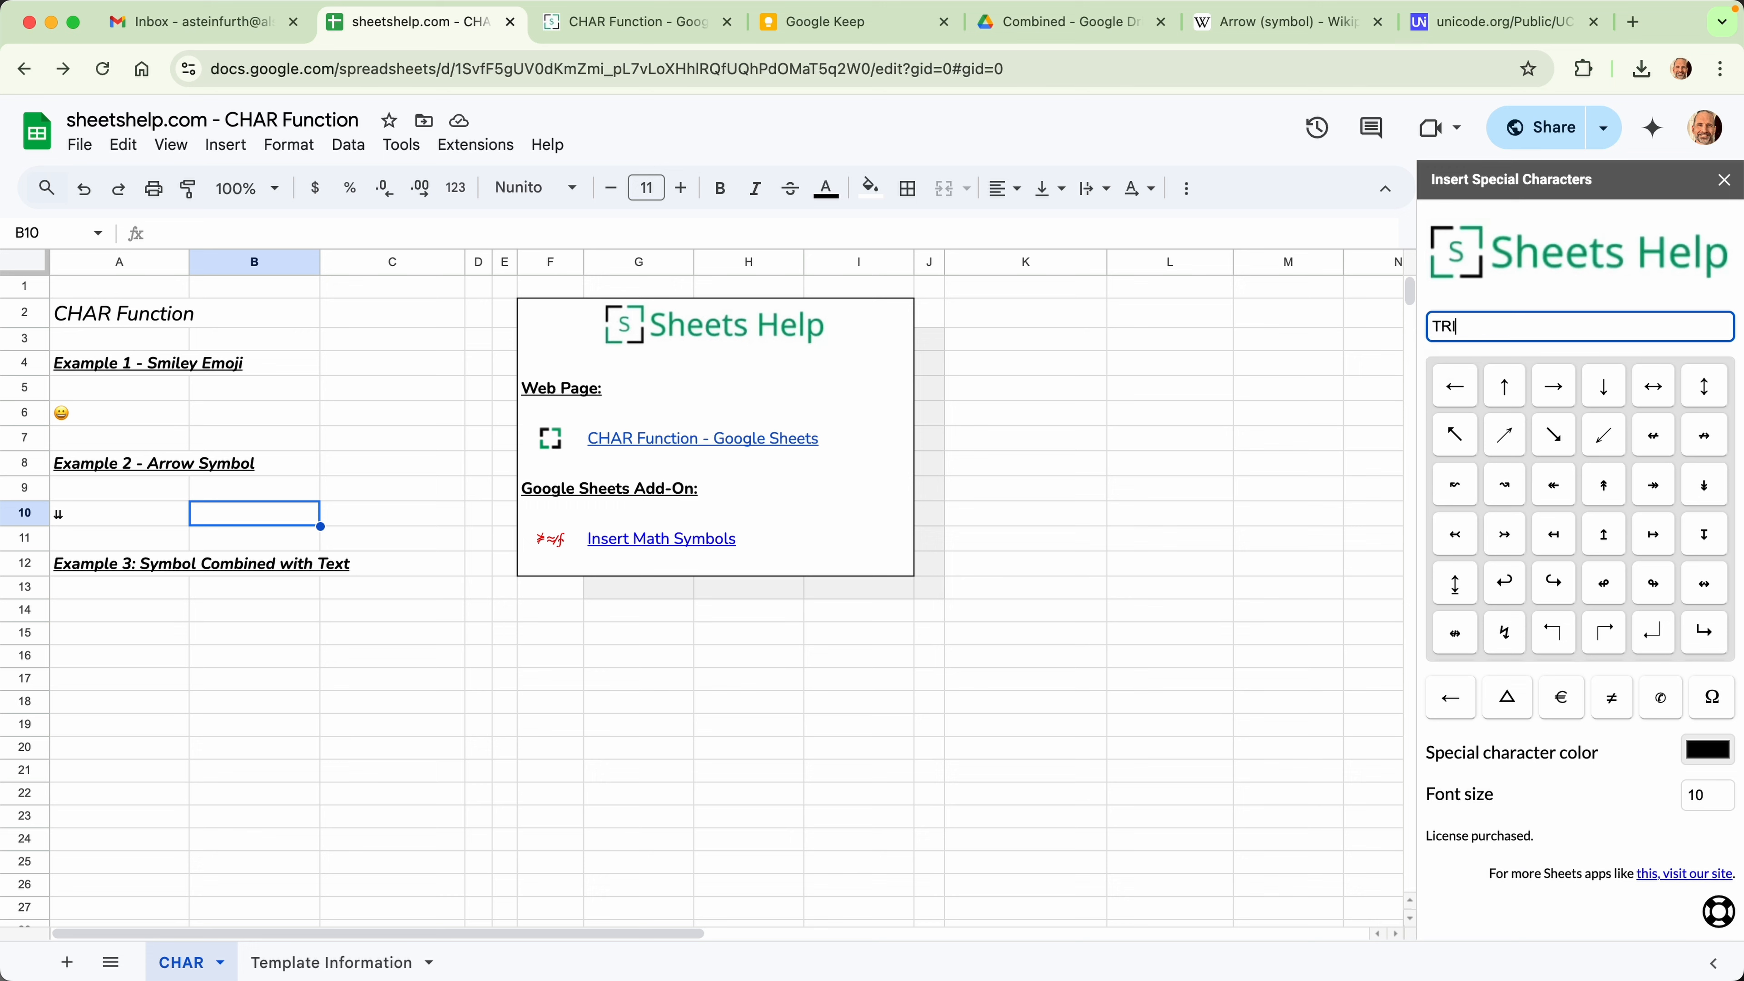
text(ANGLE)
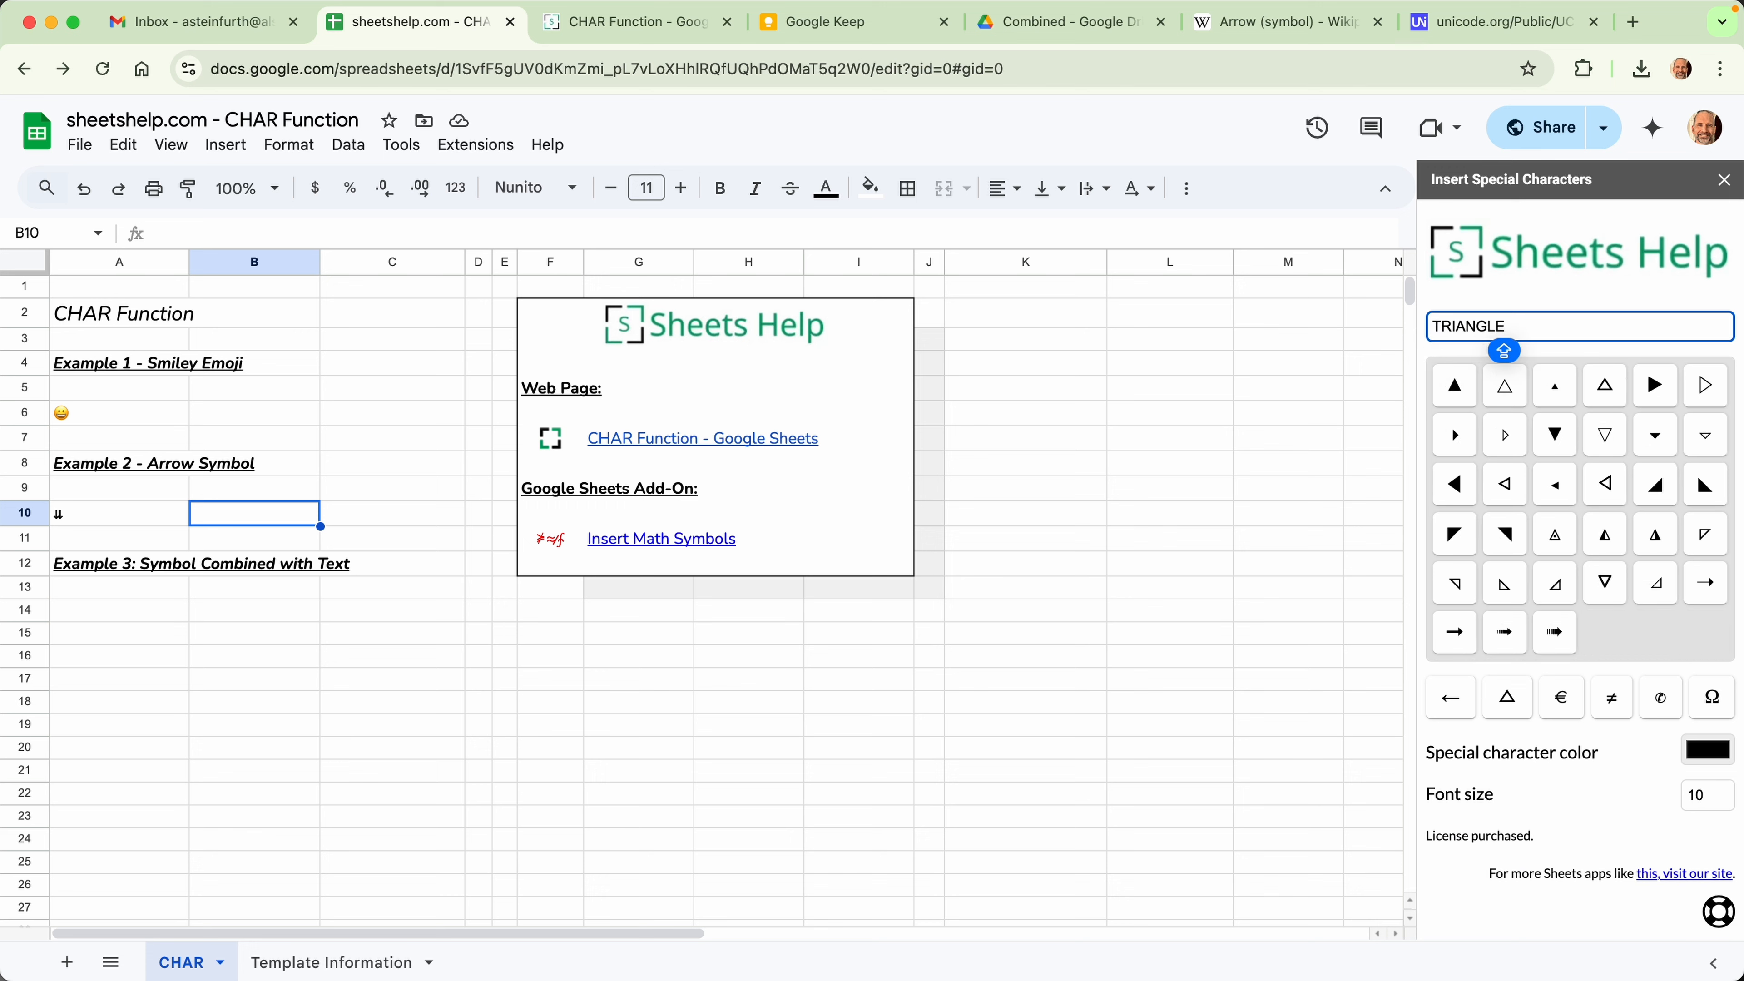
click(1551, 493)
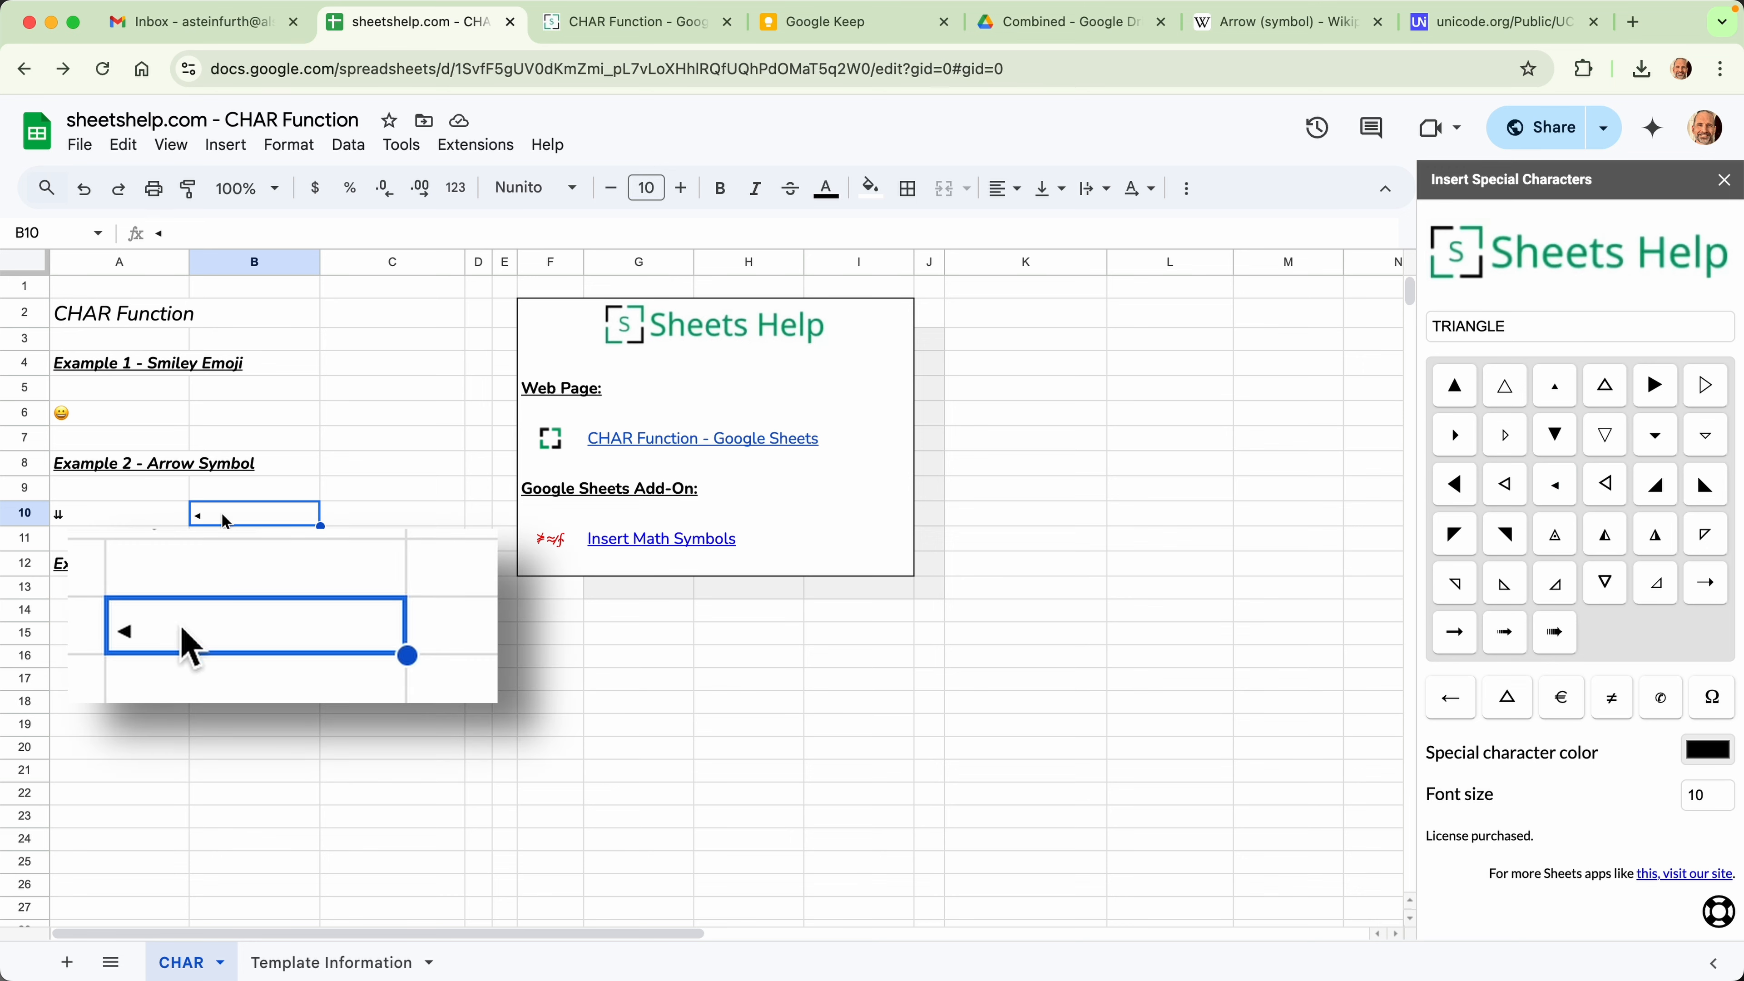
Begin a formula in A14 with the text "Today I fee like this:" followed by the & operator
click(167, 612)
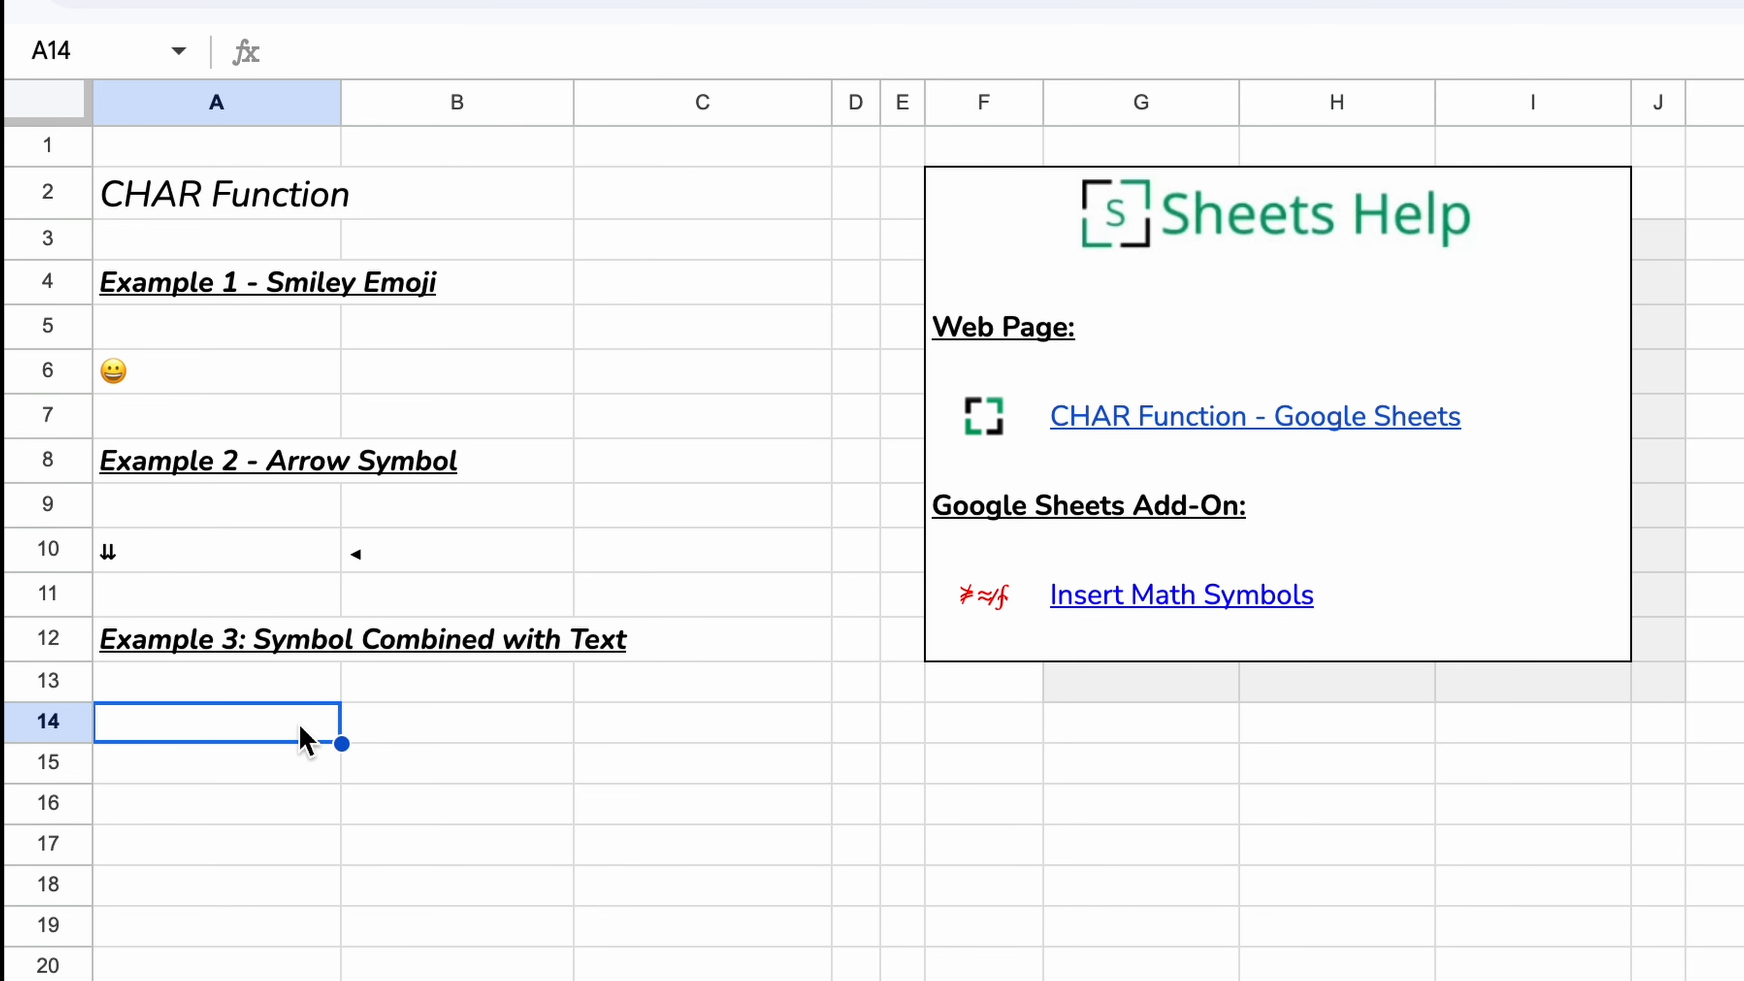
text(=)
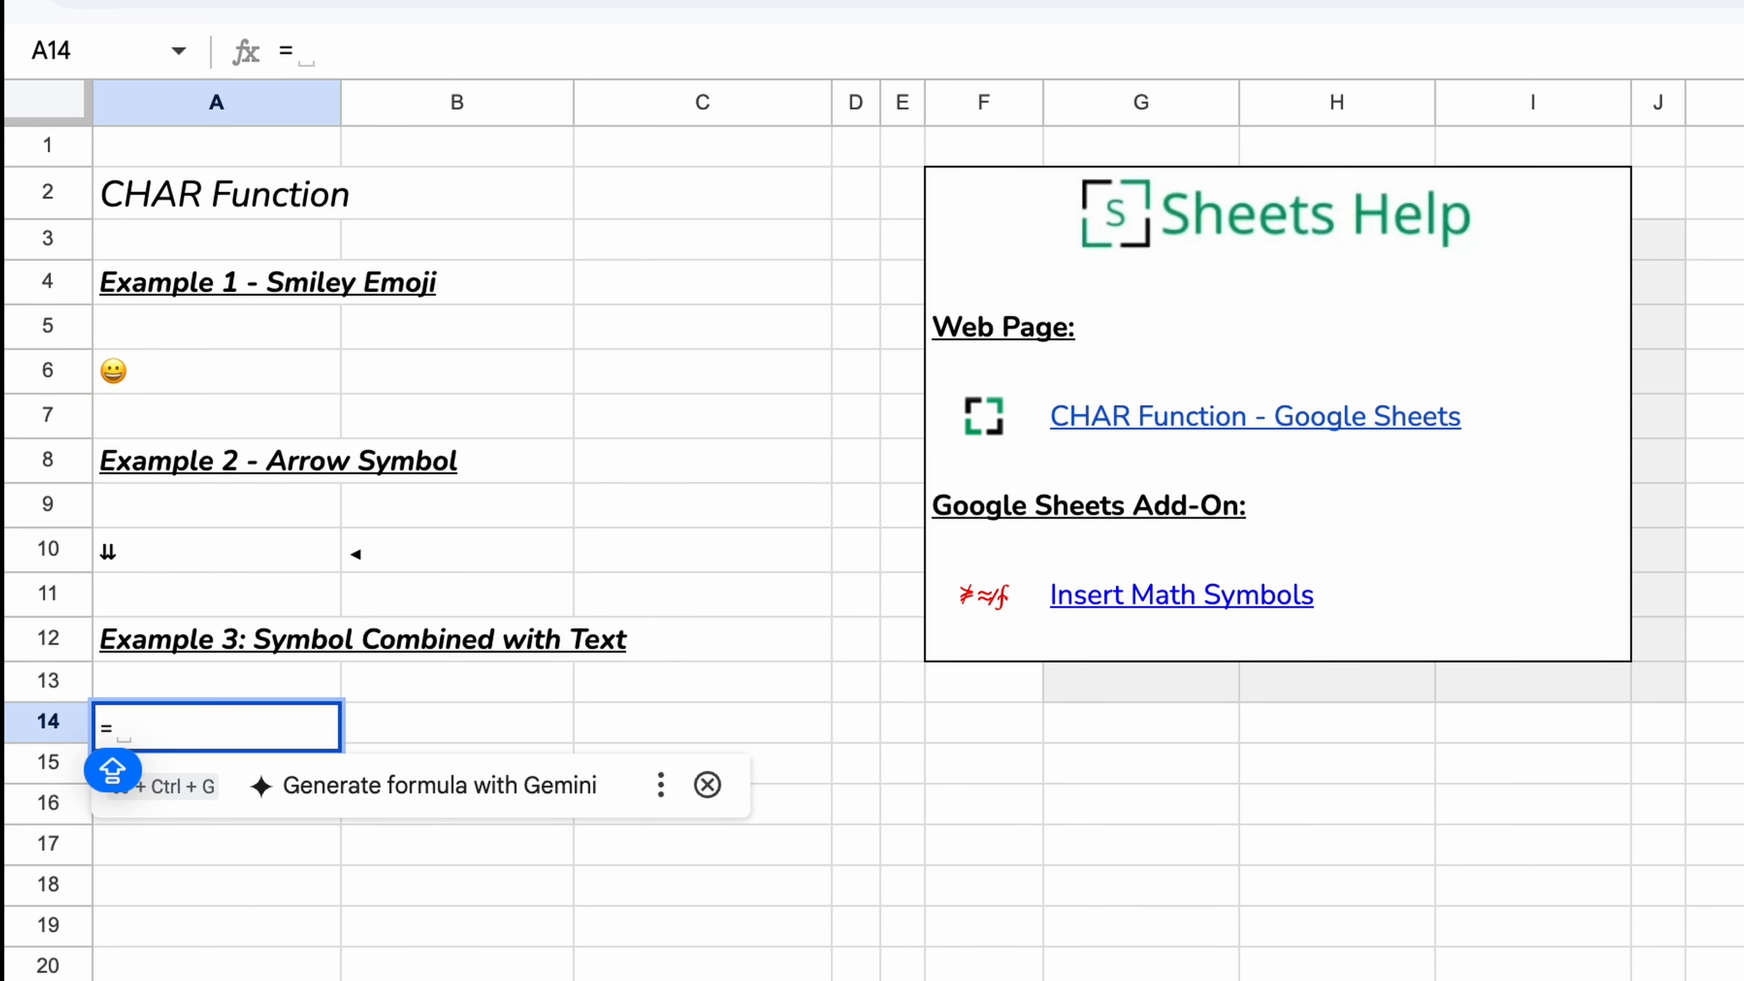
text(")
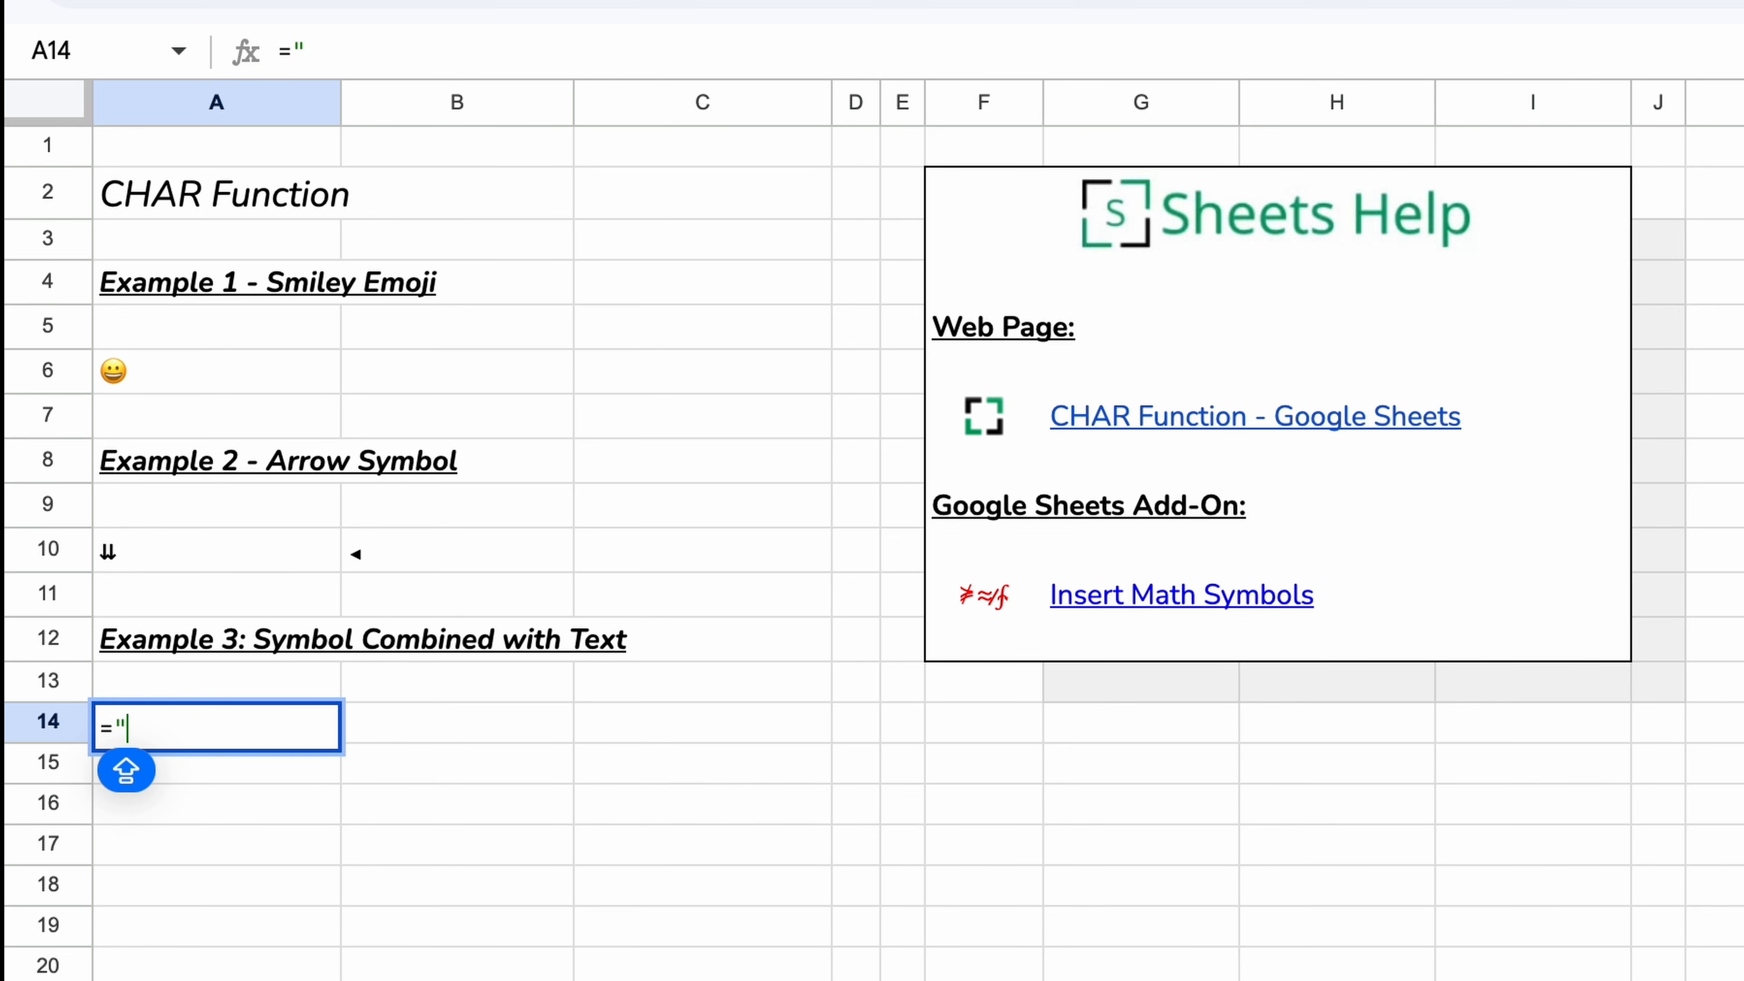
text(Today )
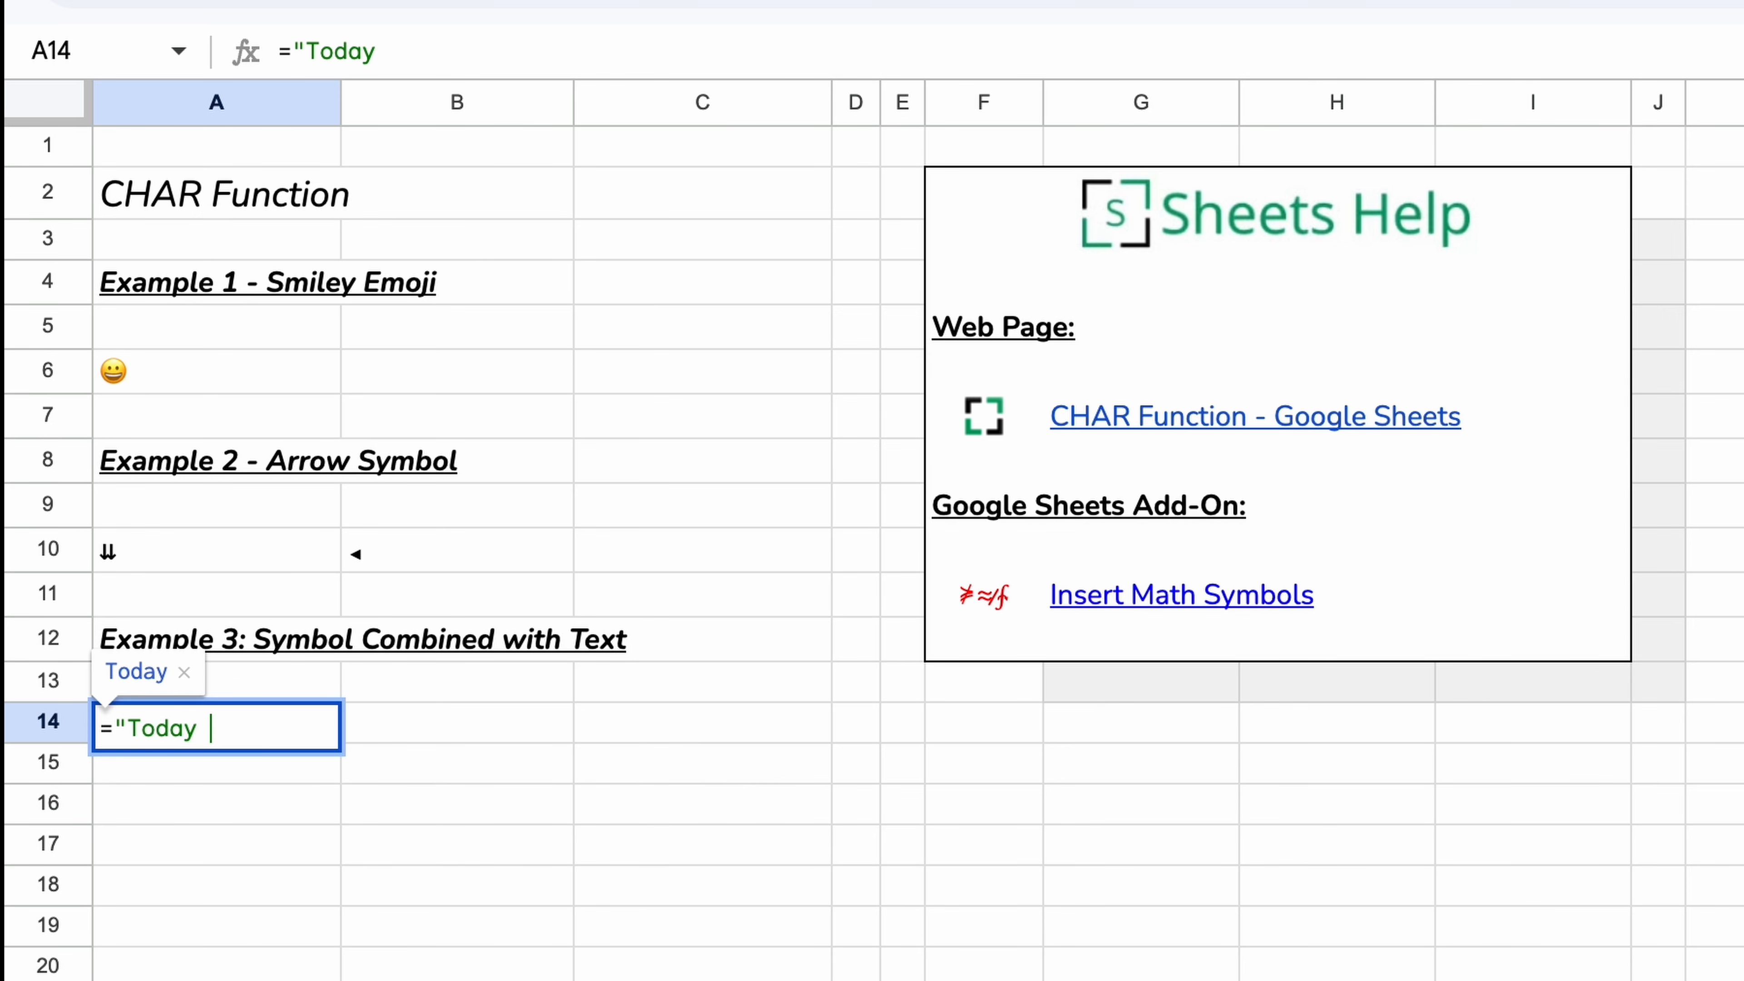
text(I fee like )
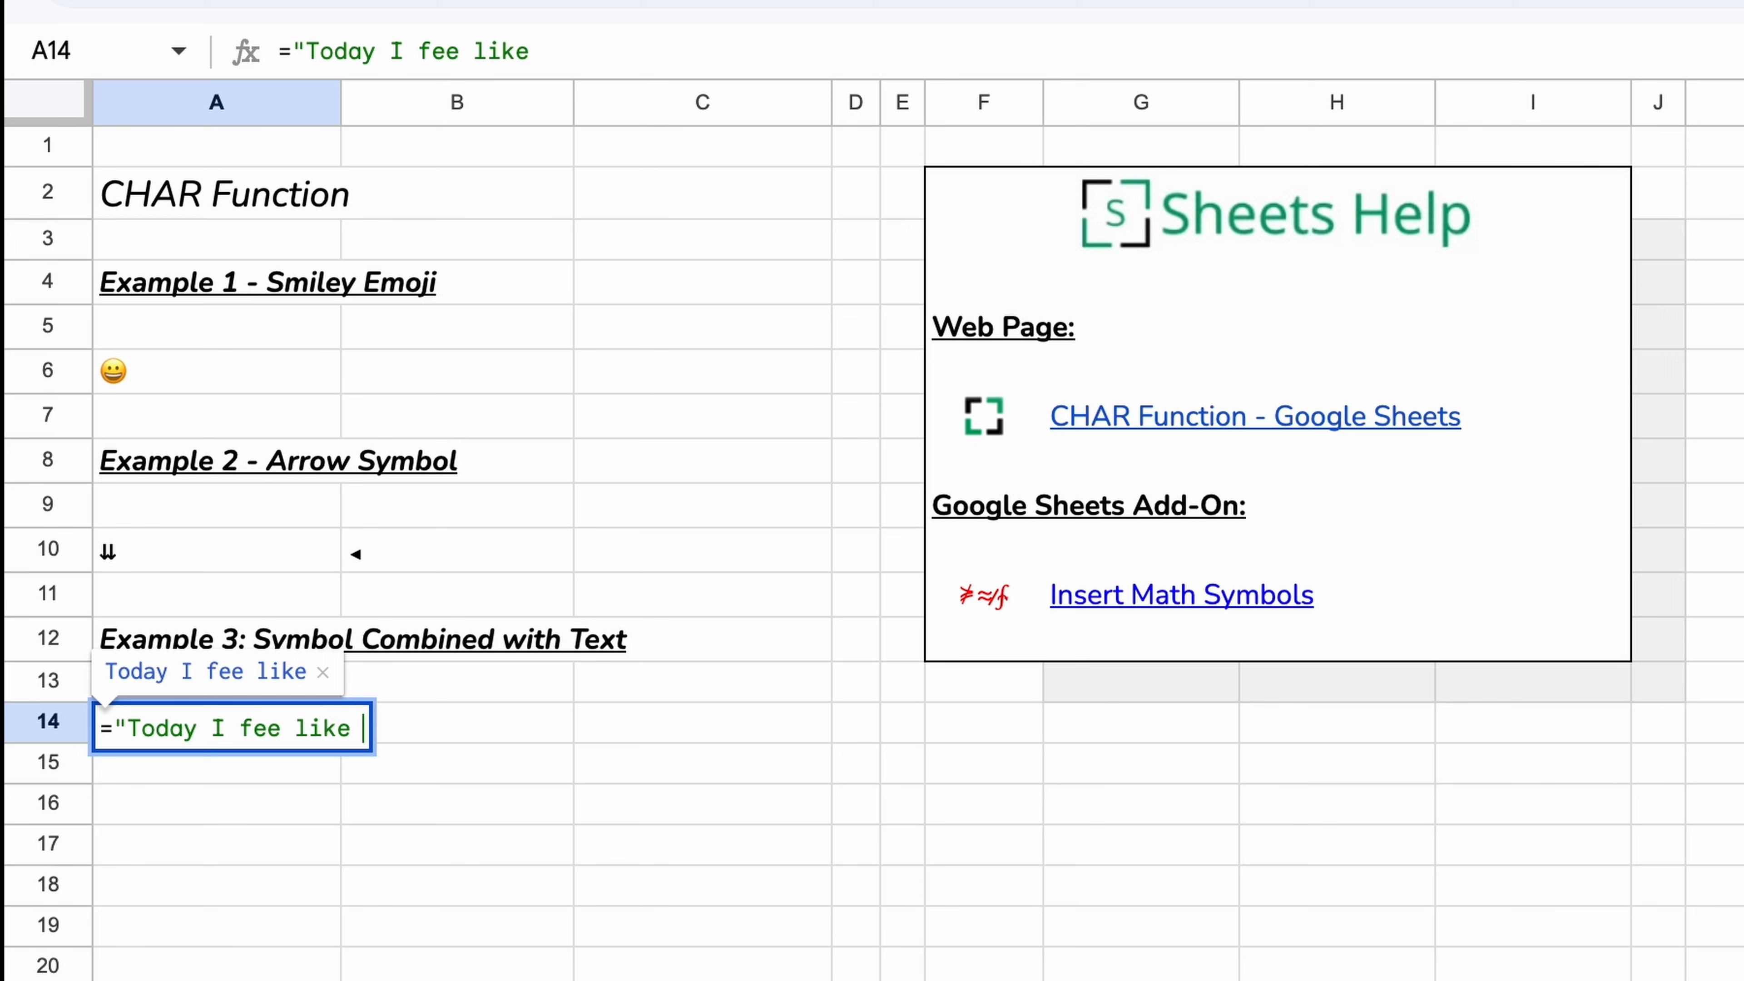
text(this:")
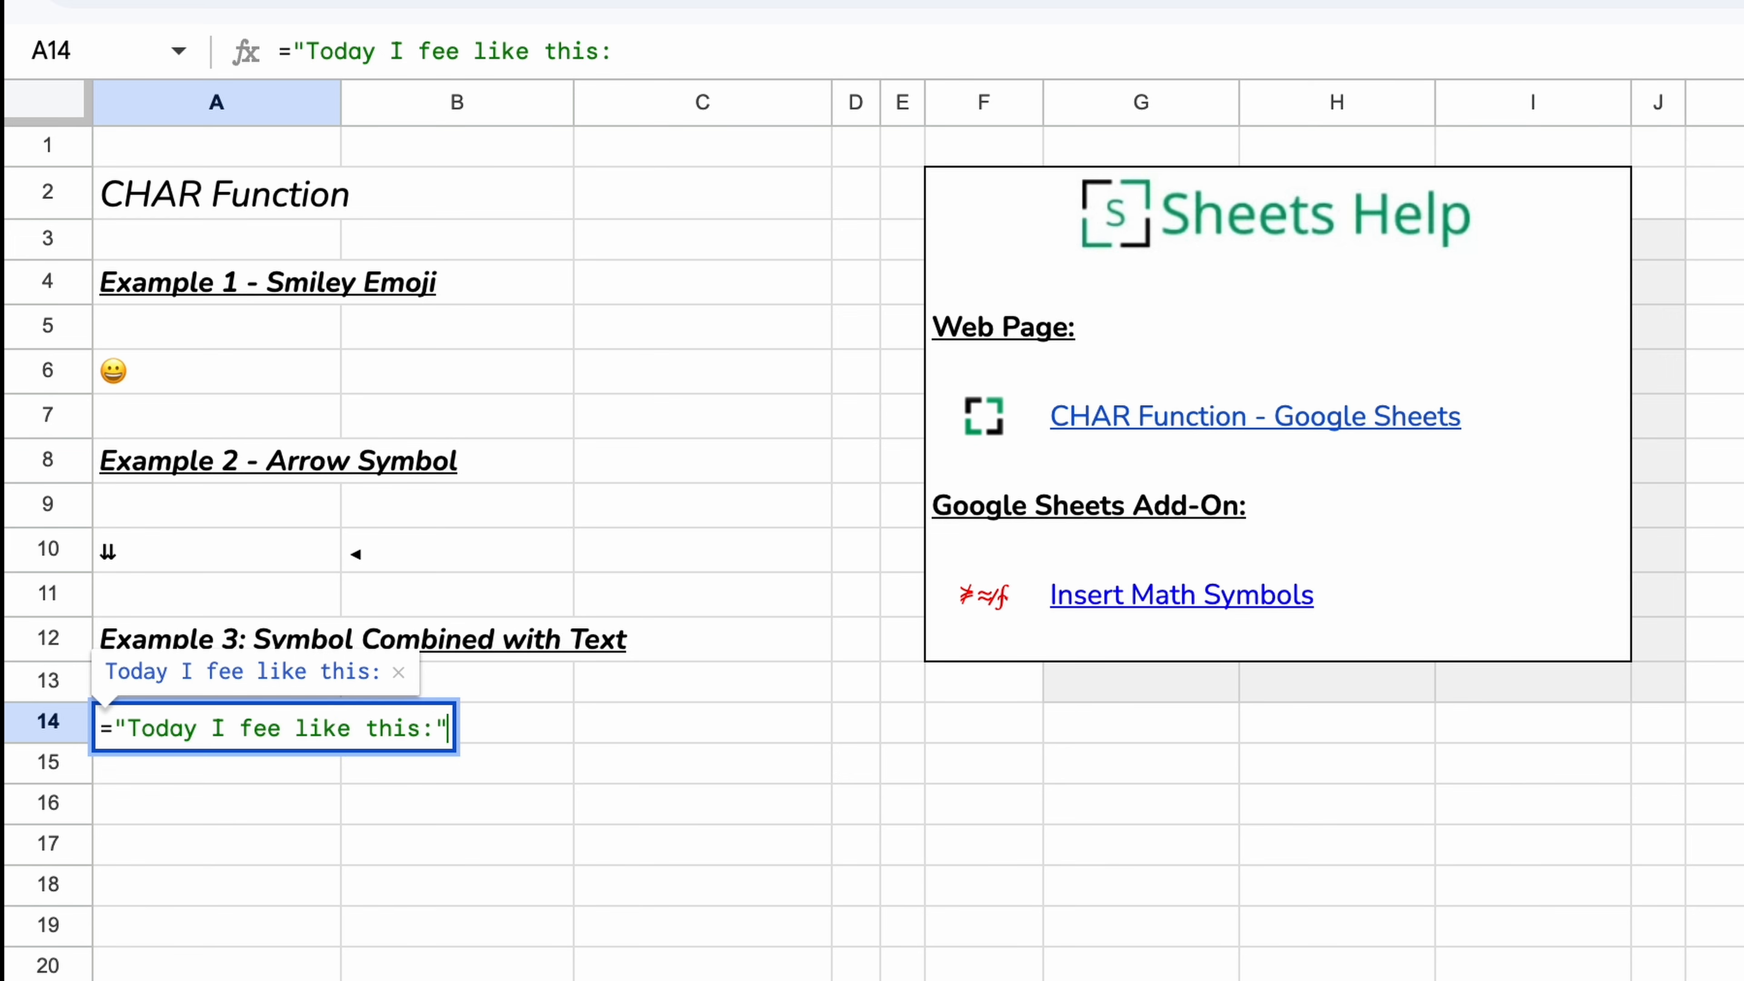
text(&)
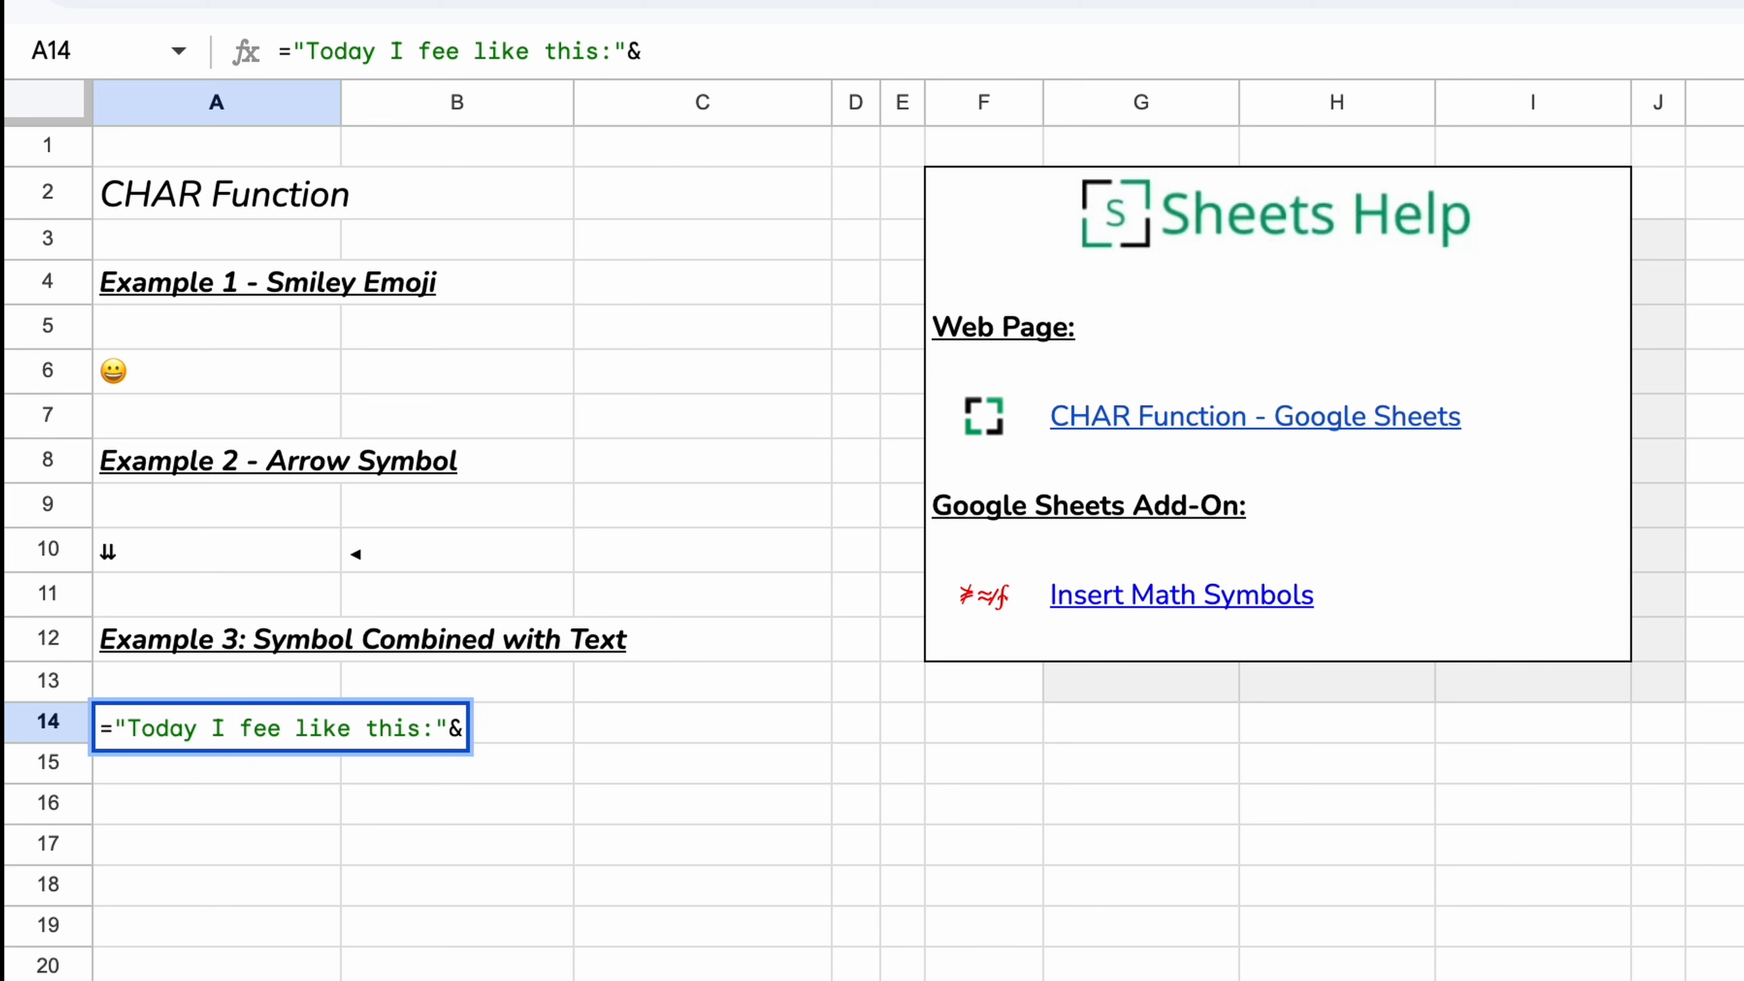
Add a space after the colon and an empty quoted string after the &, completing A14 as ="Today I fee like this: "&""
key(Left)
key(Left)
key(Right)
key(Right)
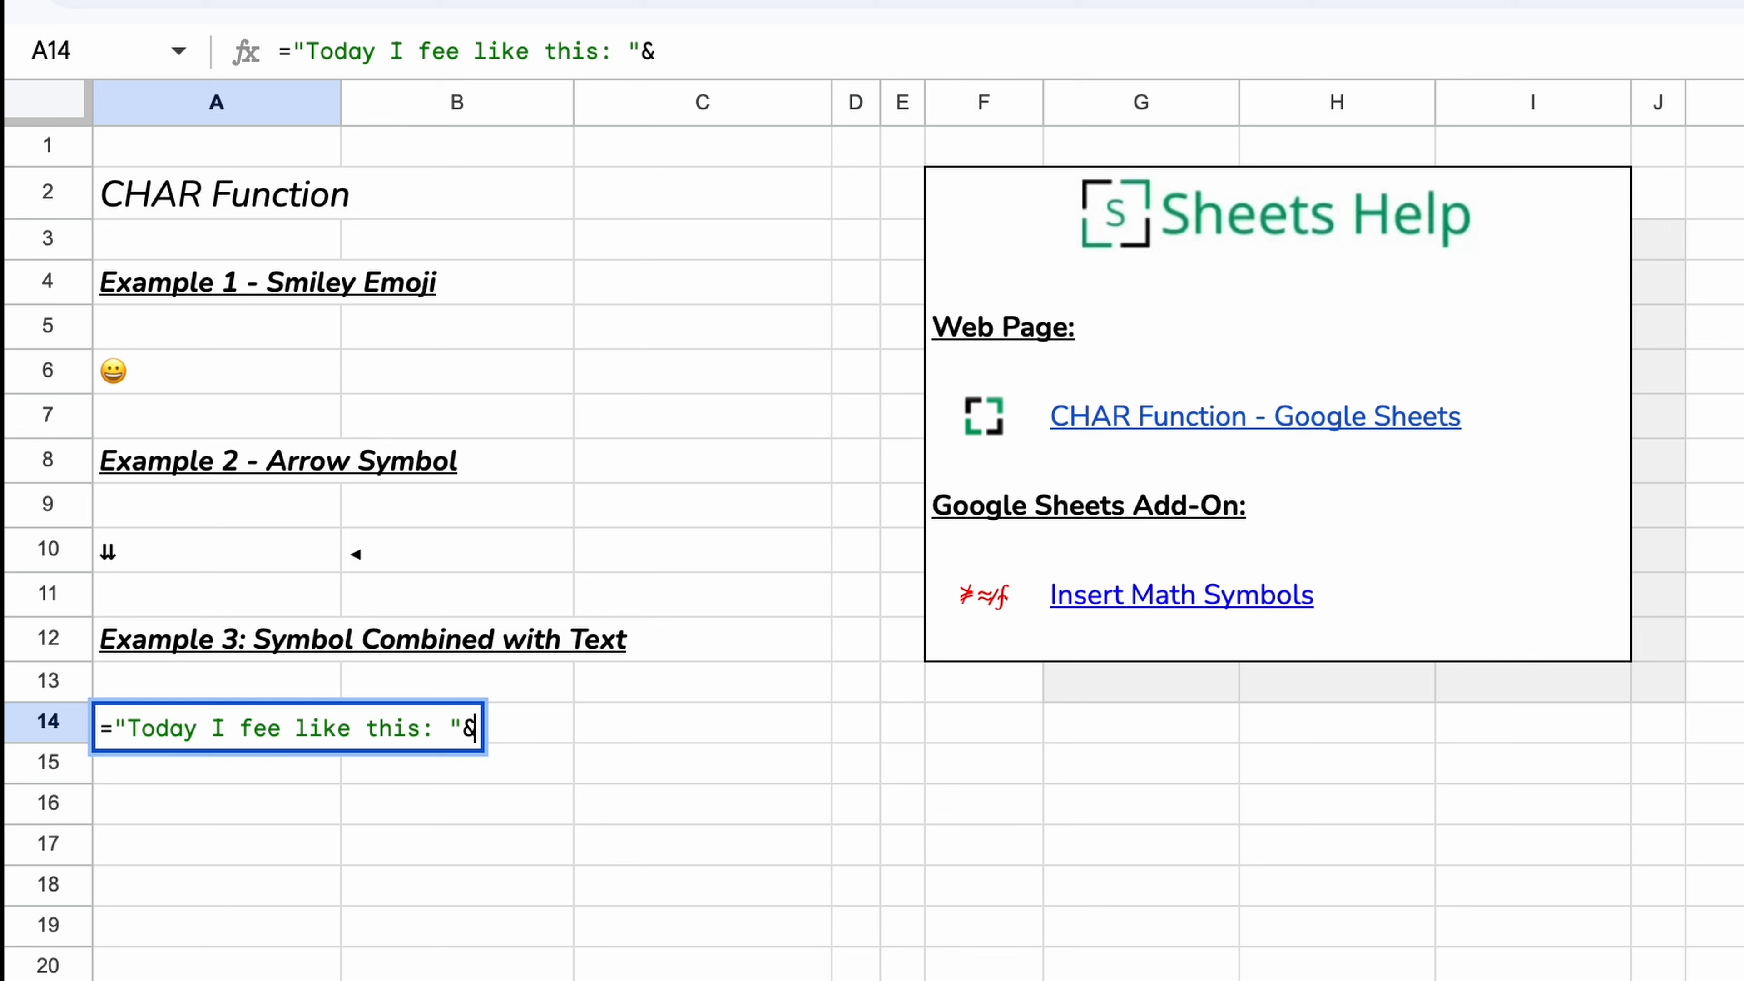
text(")
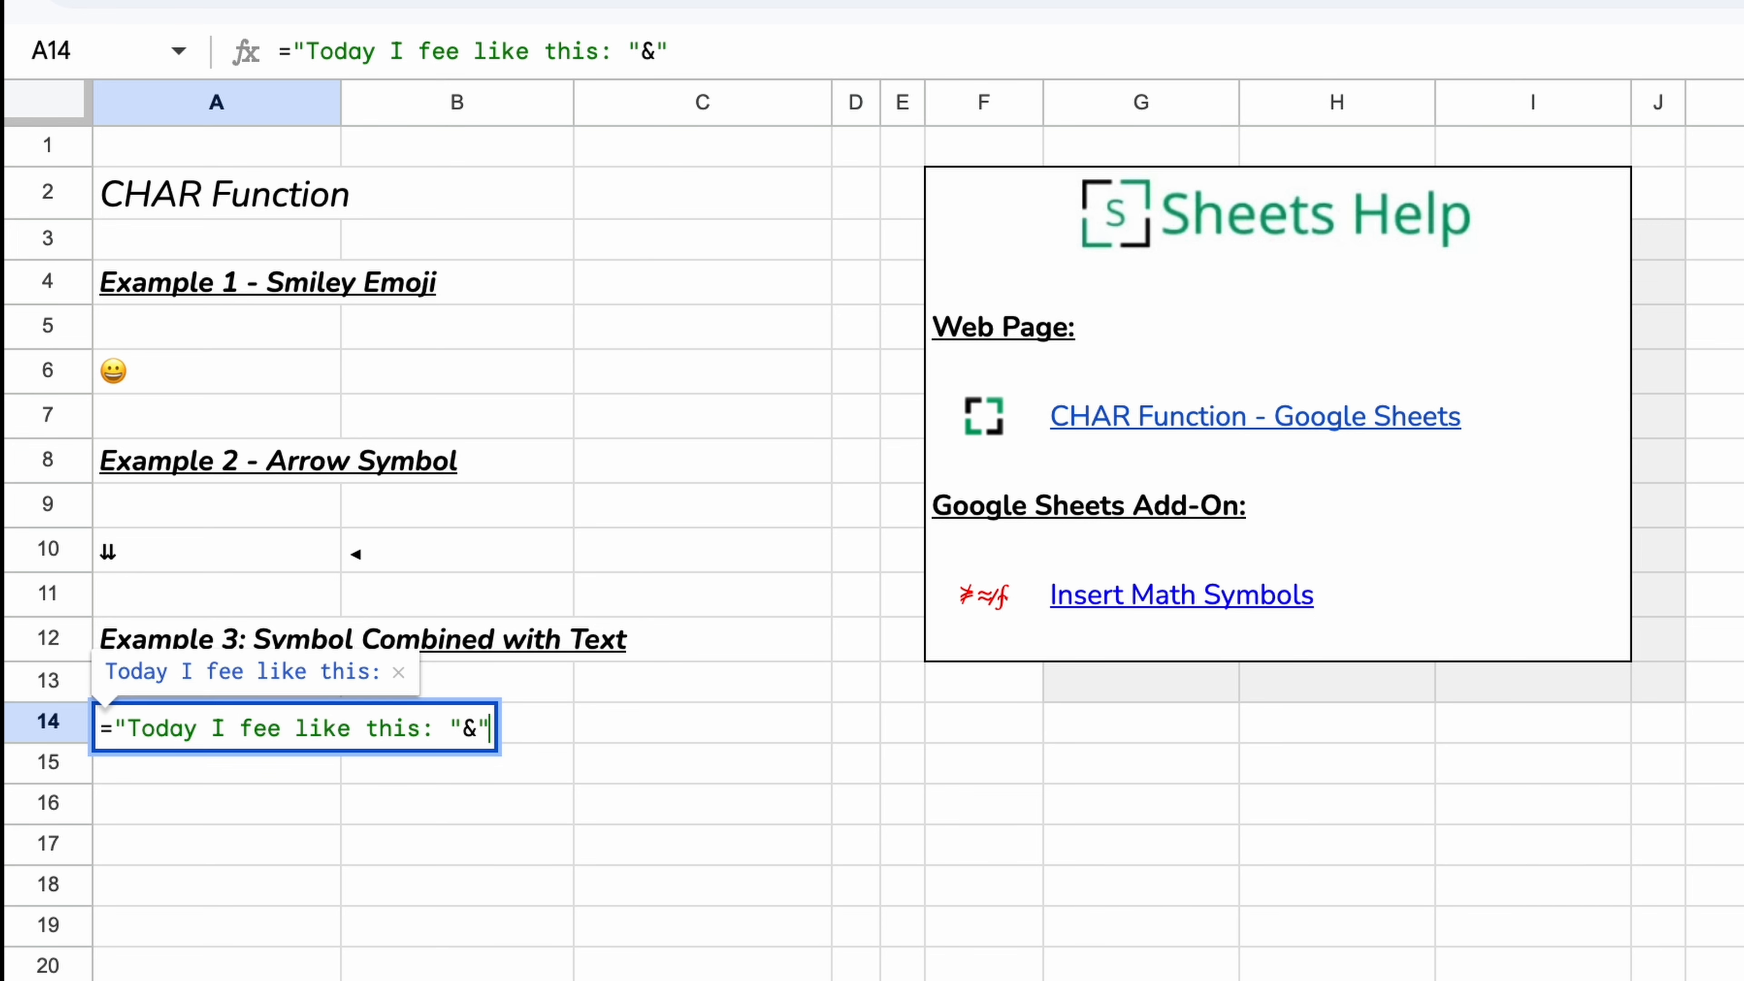
text(")
key(Return)
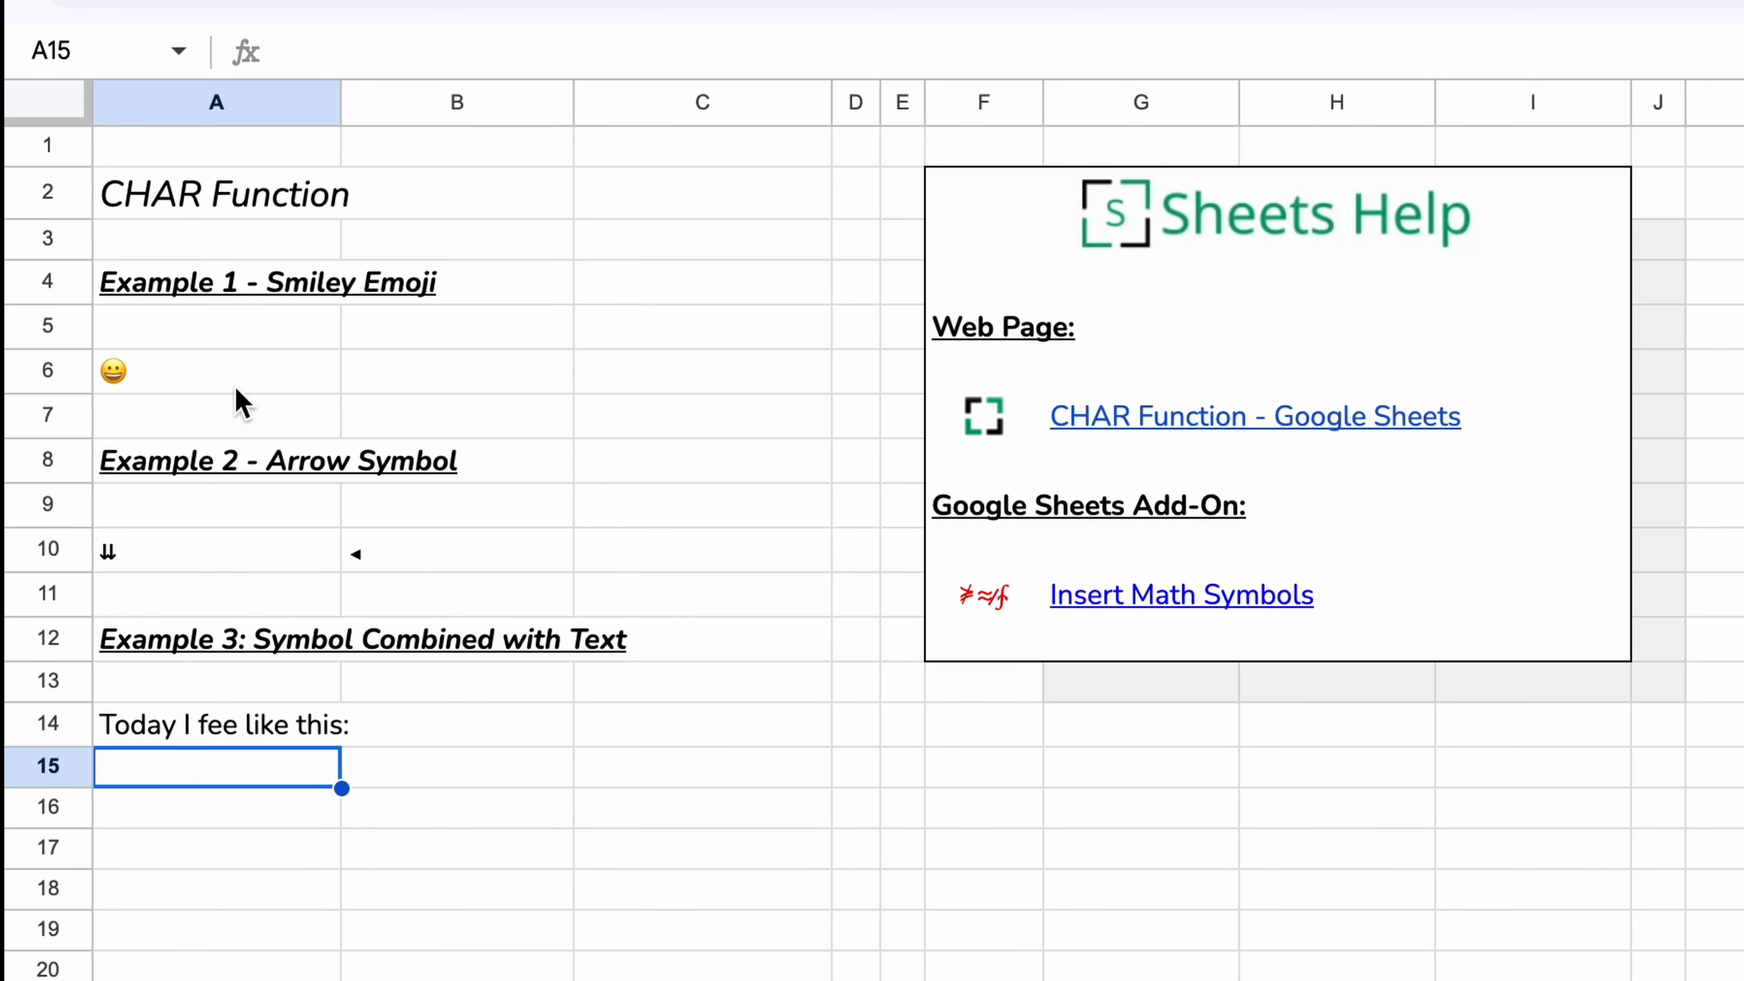
Copy CHAR(128512), without the equals sign, from the smiley formula in A6
click(195, 360)
click(292, 50)
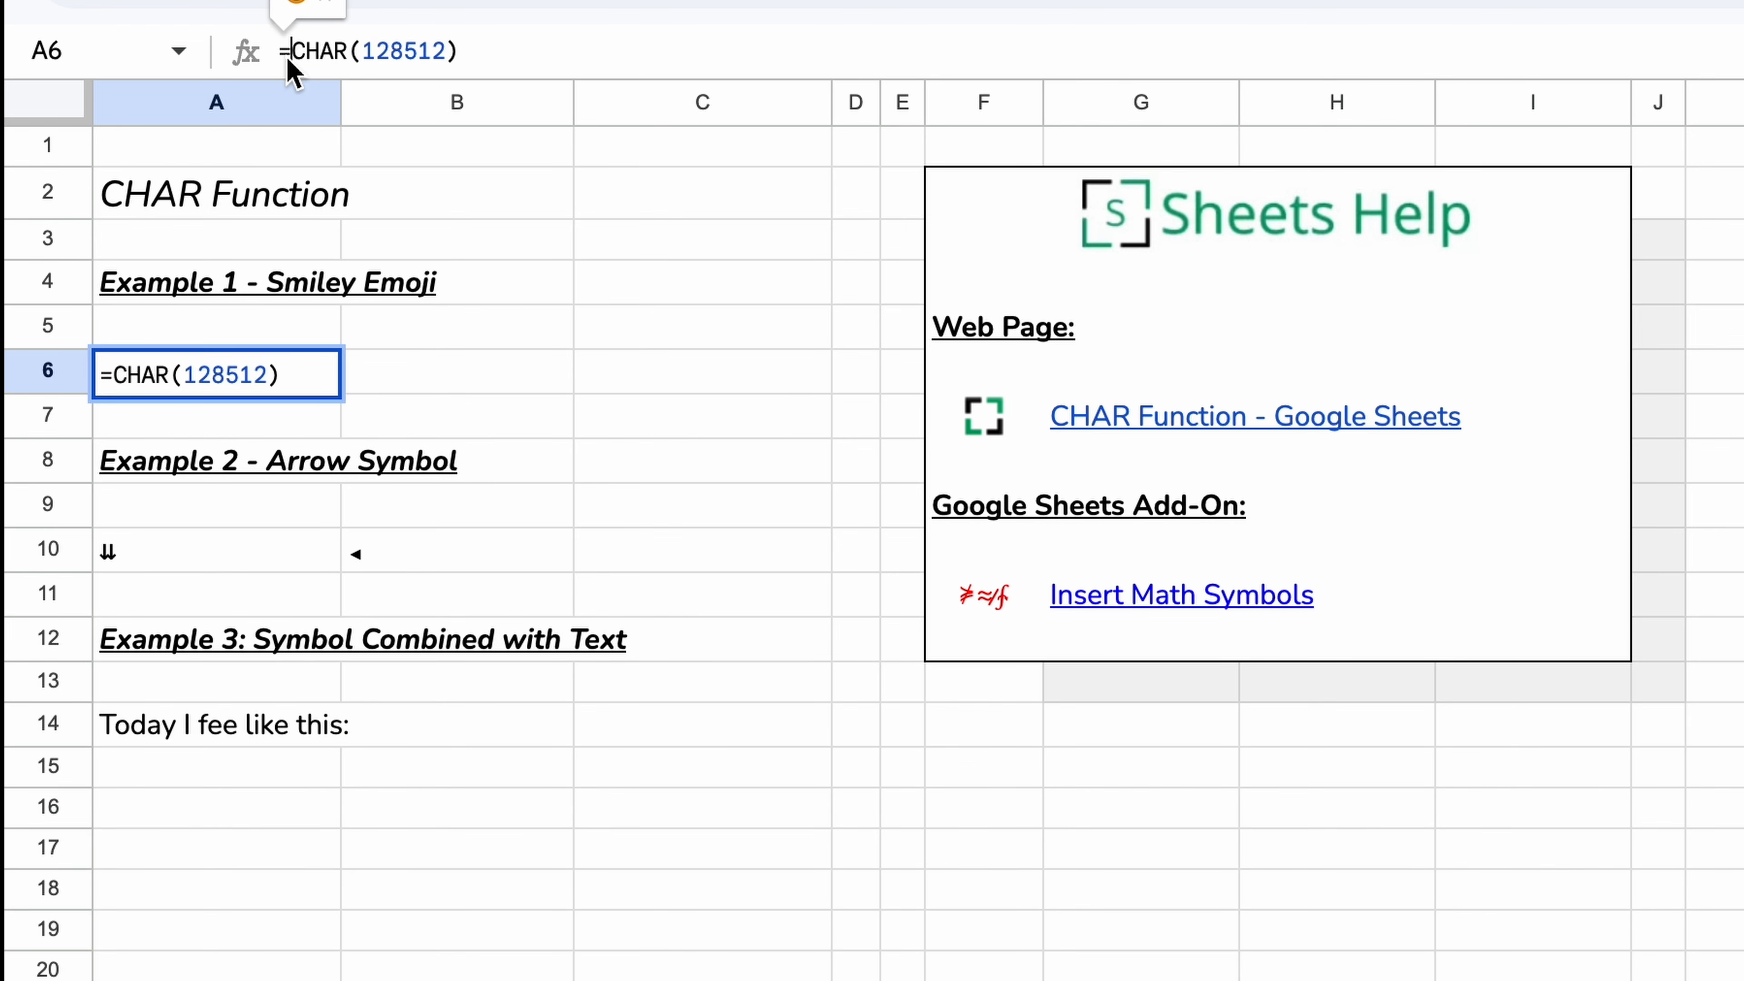
drag(292, 50, 470, 69)
key(ctrl+c)
key(Escape)
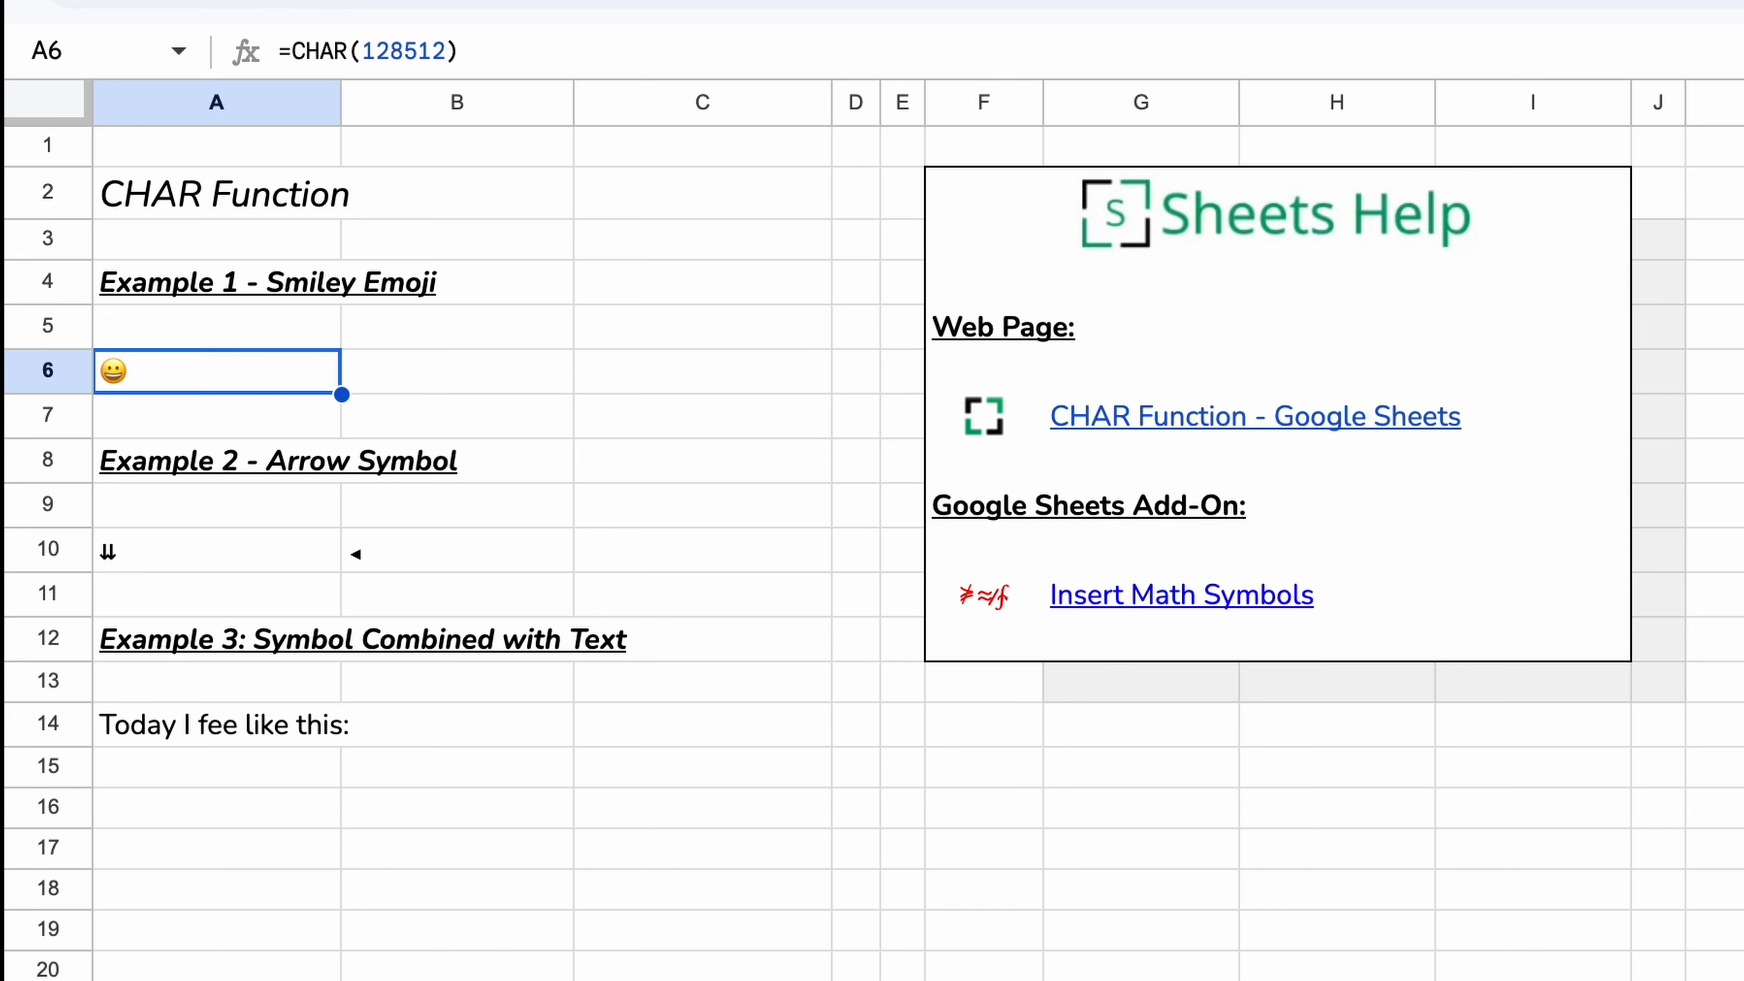
Paste the copied CHAR(128512) between the empty quotation marks in A14's formula
click(285, 727)
double_click(285, 727)
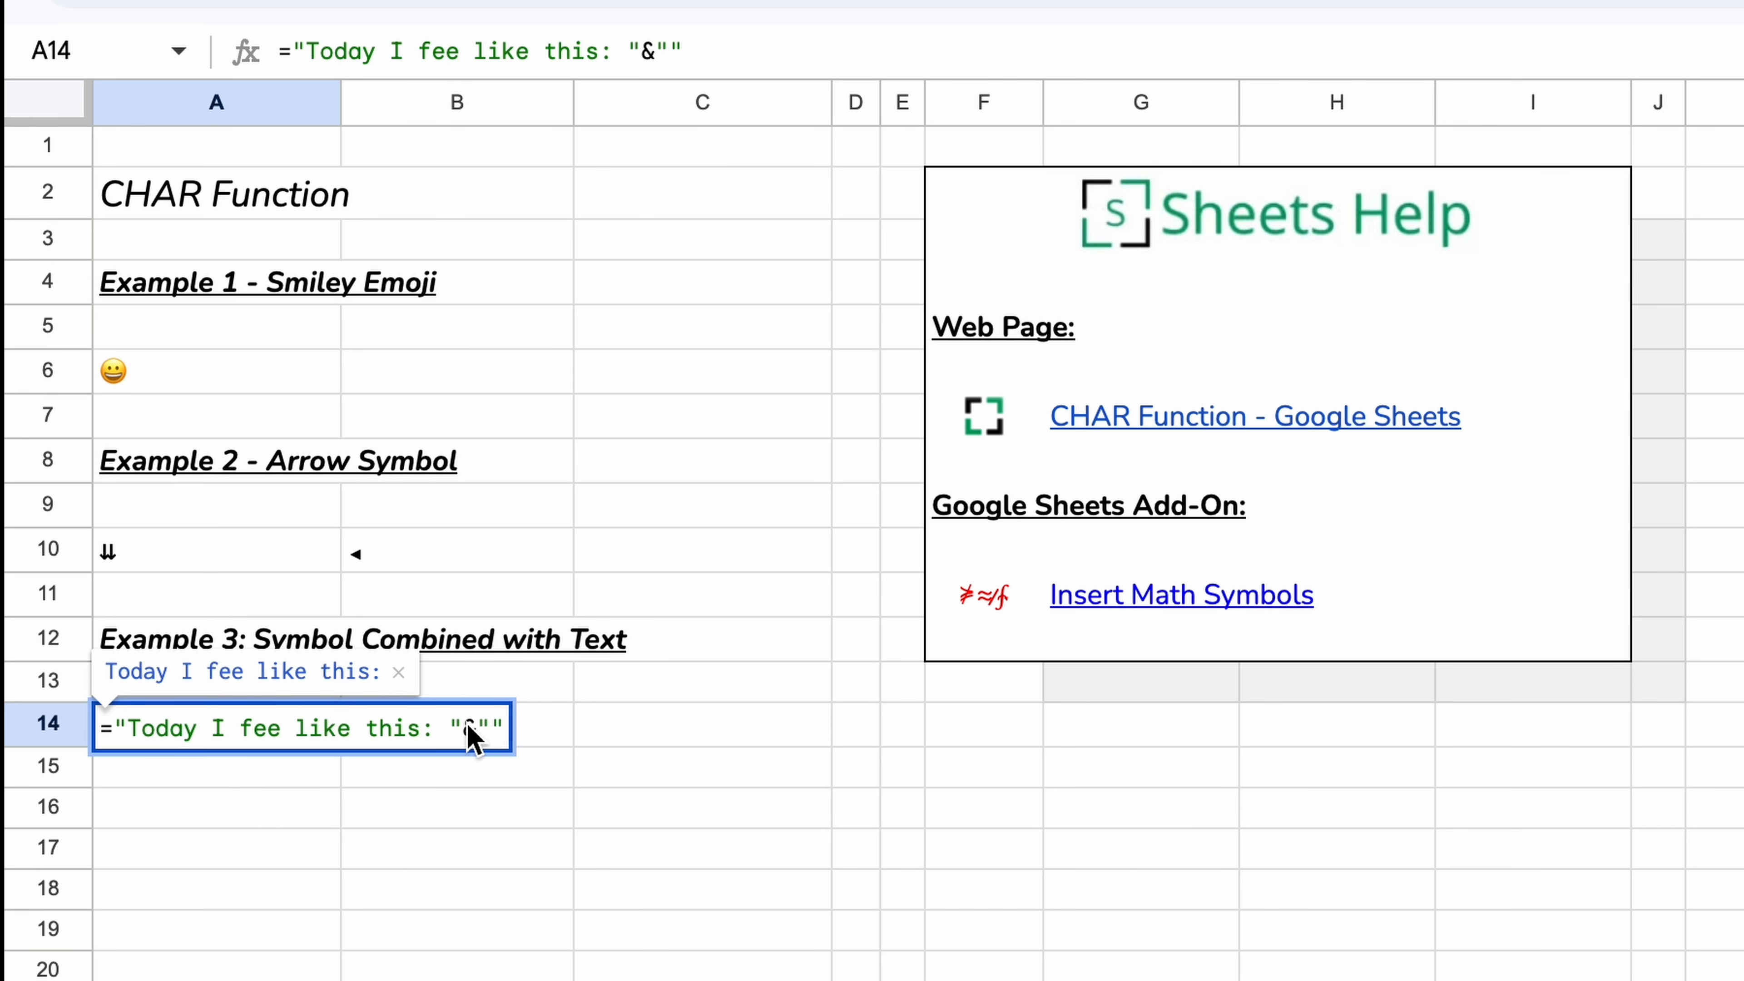
click(493, 728)
key(ctrl+v)
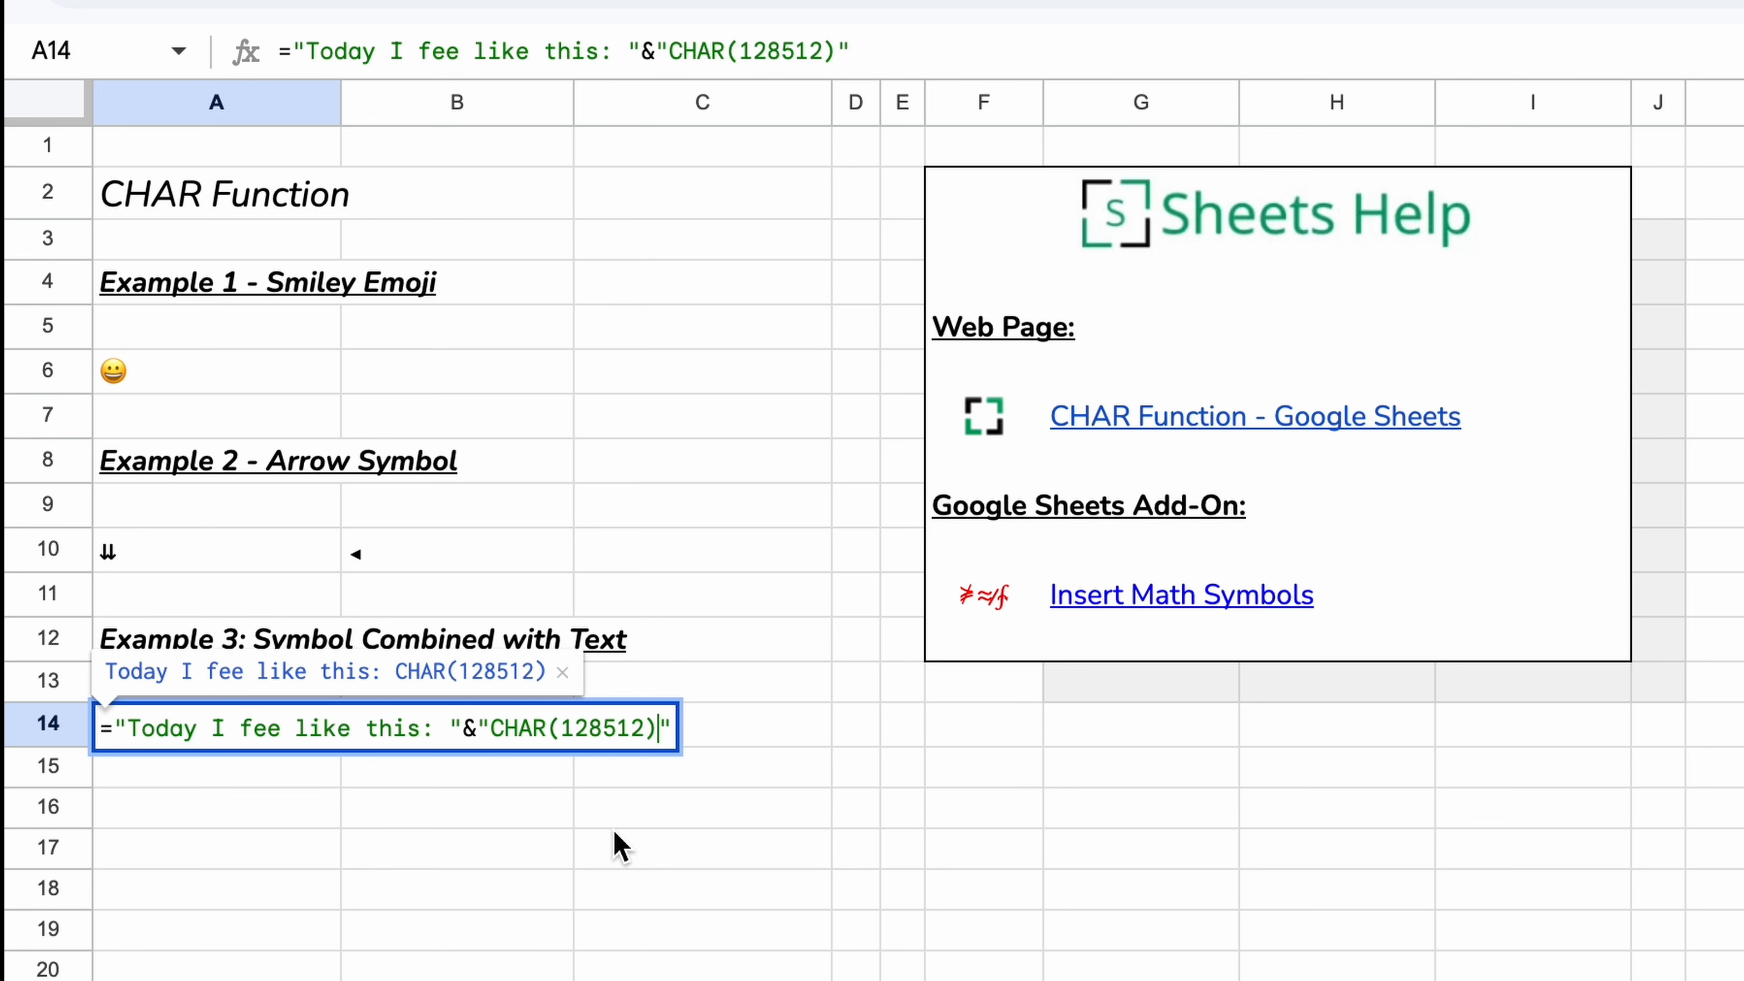
Remove the quotation marks around CHAR(128512), completing A14 as ="Today I fee like this: "&CHAR(128512)
click(491, 729)
key(BackSpace)
key(Right)
key(Right)
key(Right)
key(Right)
key(Right)
key(Right)
key(Right)
key(Right)
key(Right)
key(Right)
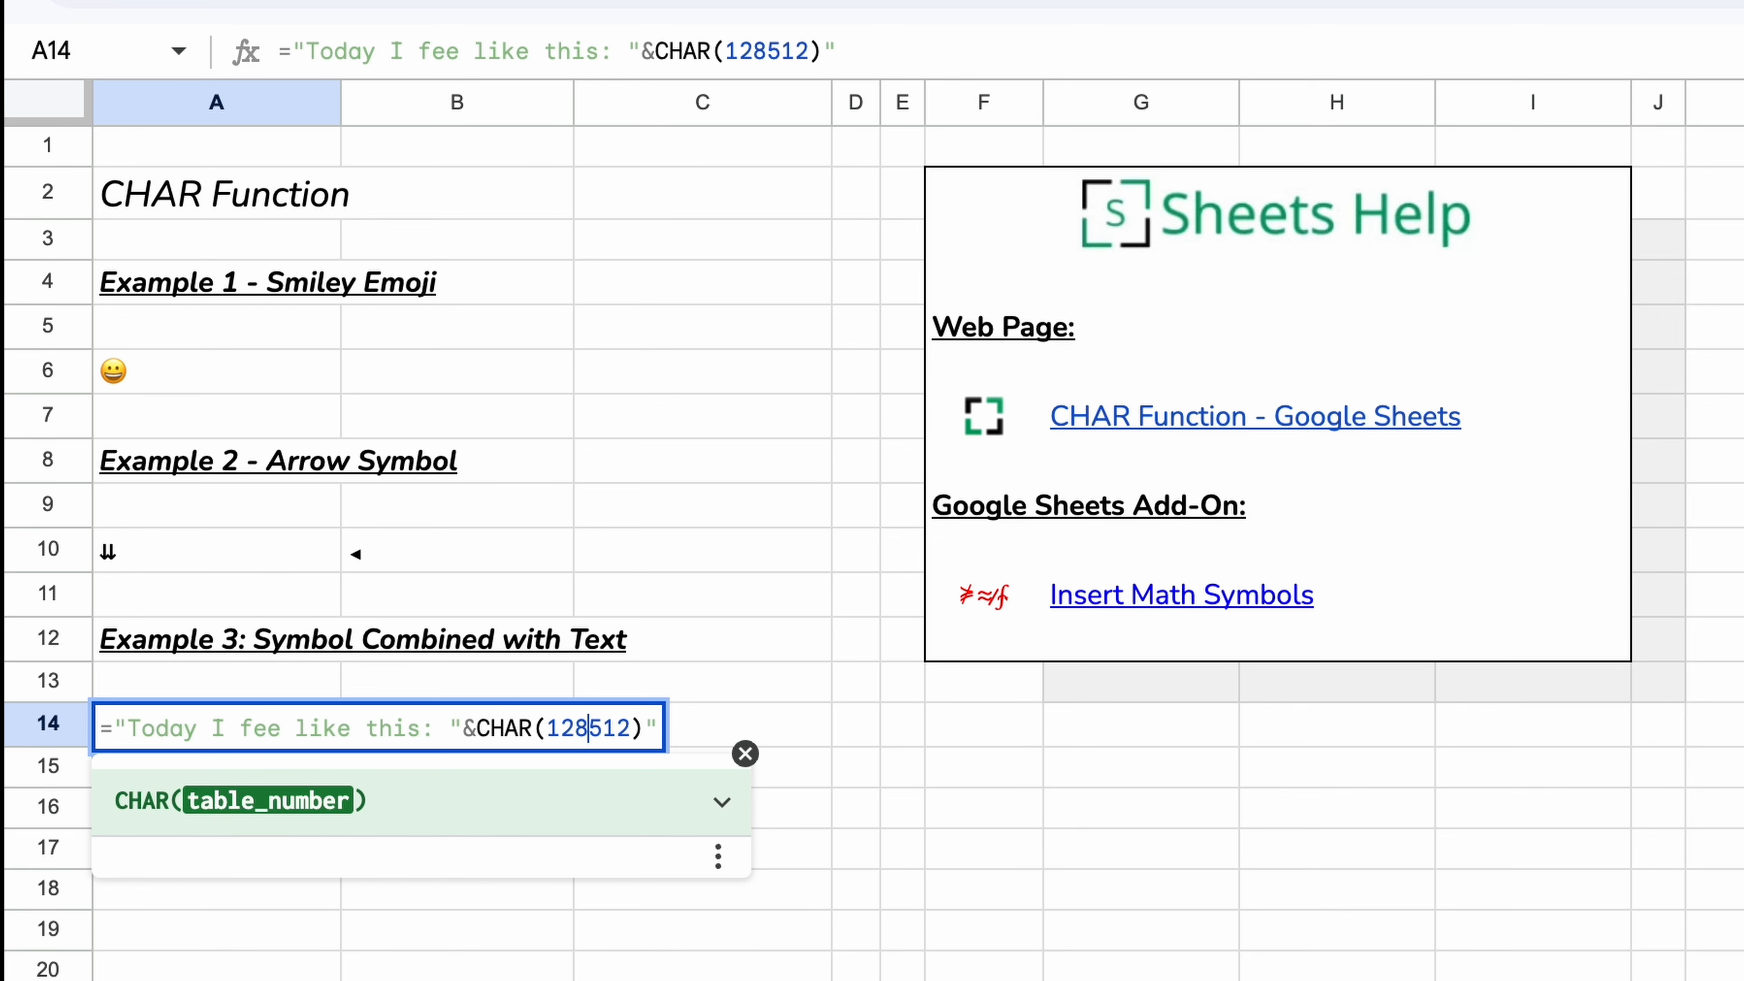
key(Delete)
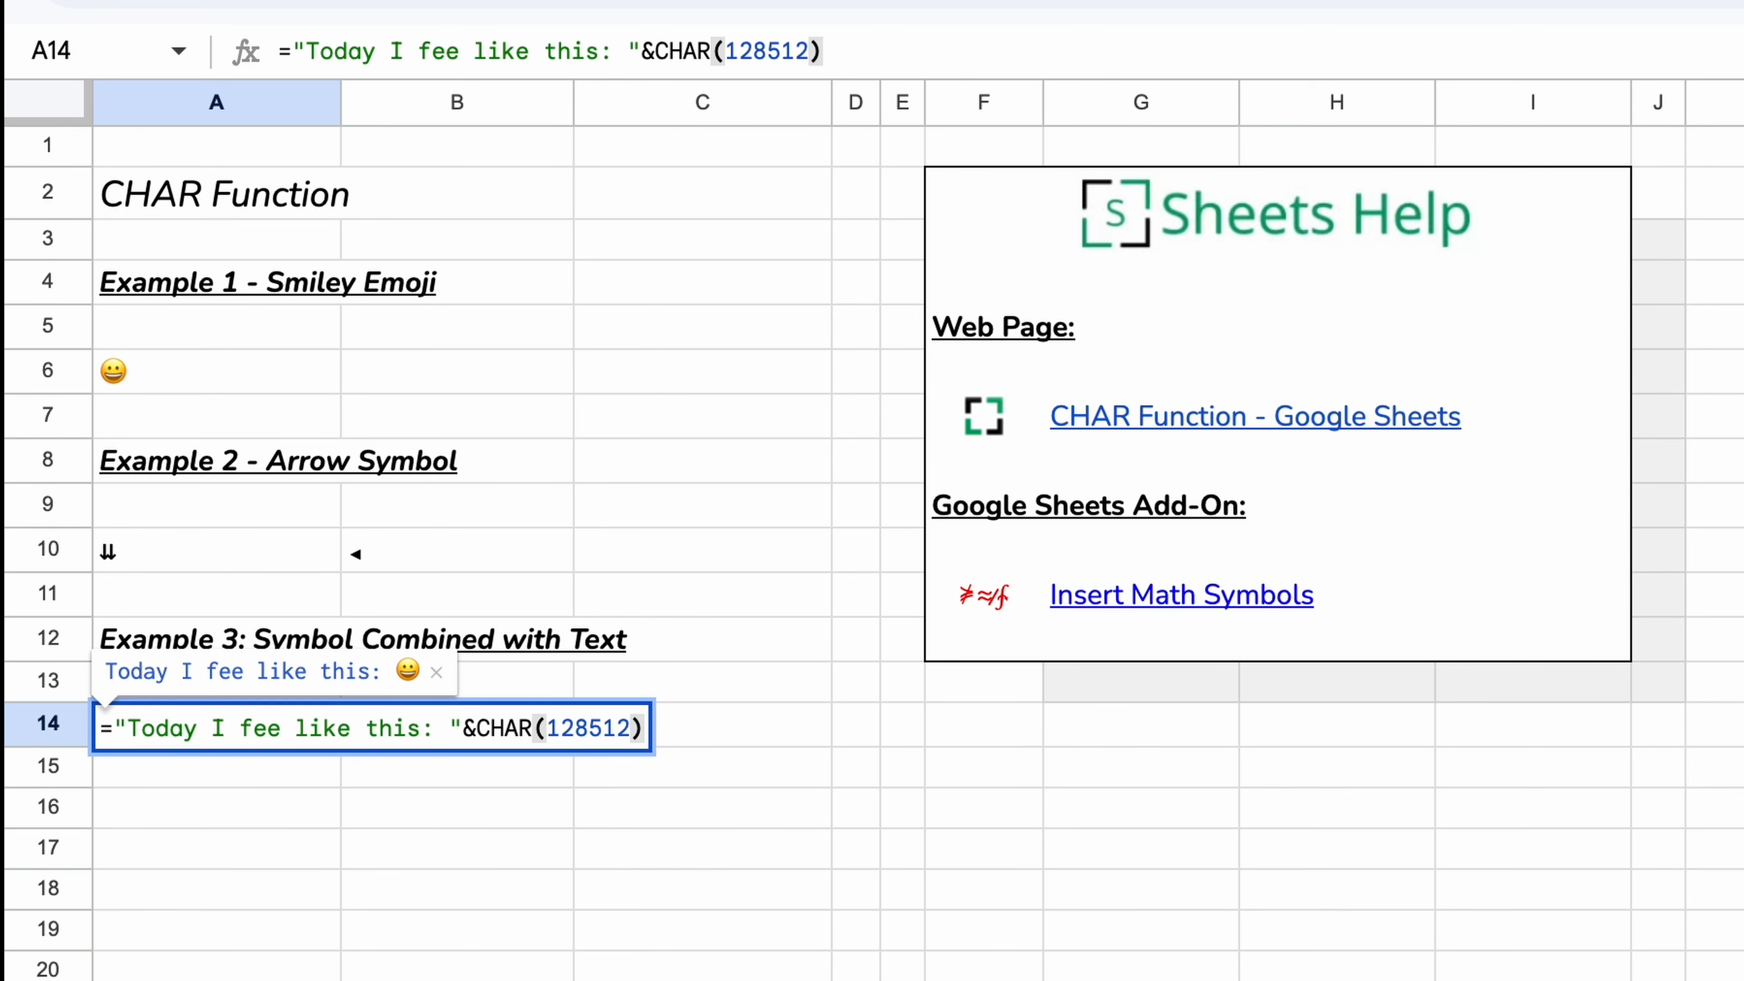
key(Return)
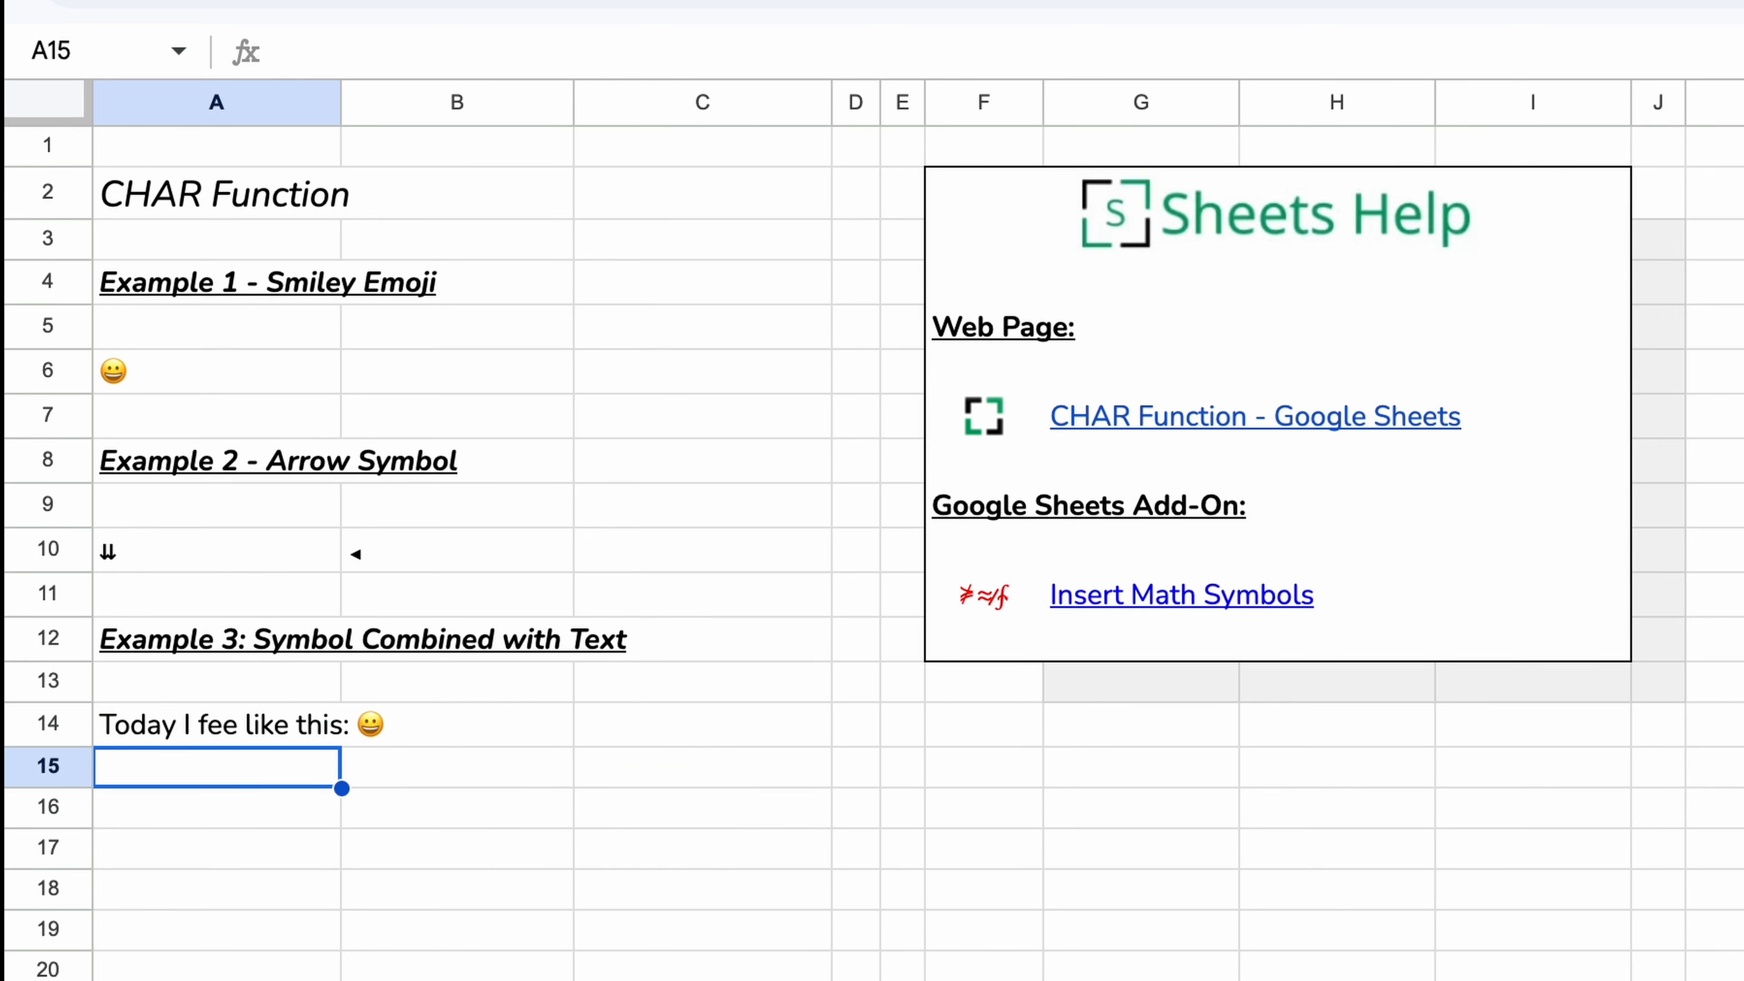
Select the arrow symbol's cell A10 to view its formula
click(225, 738)
key(Right)
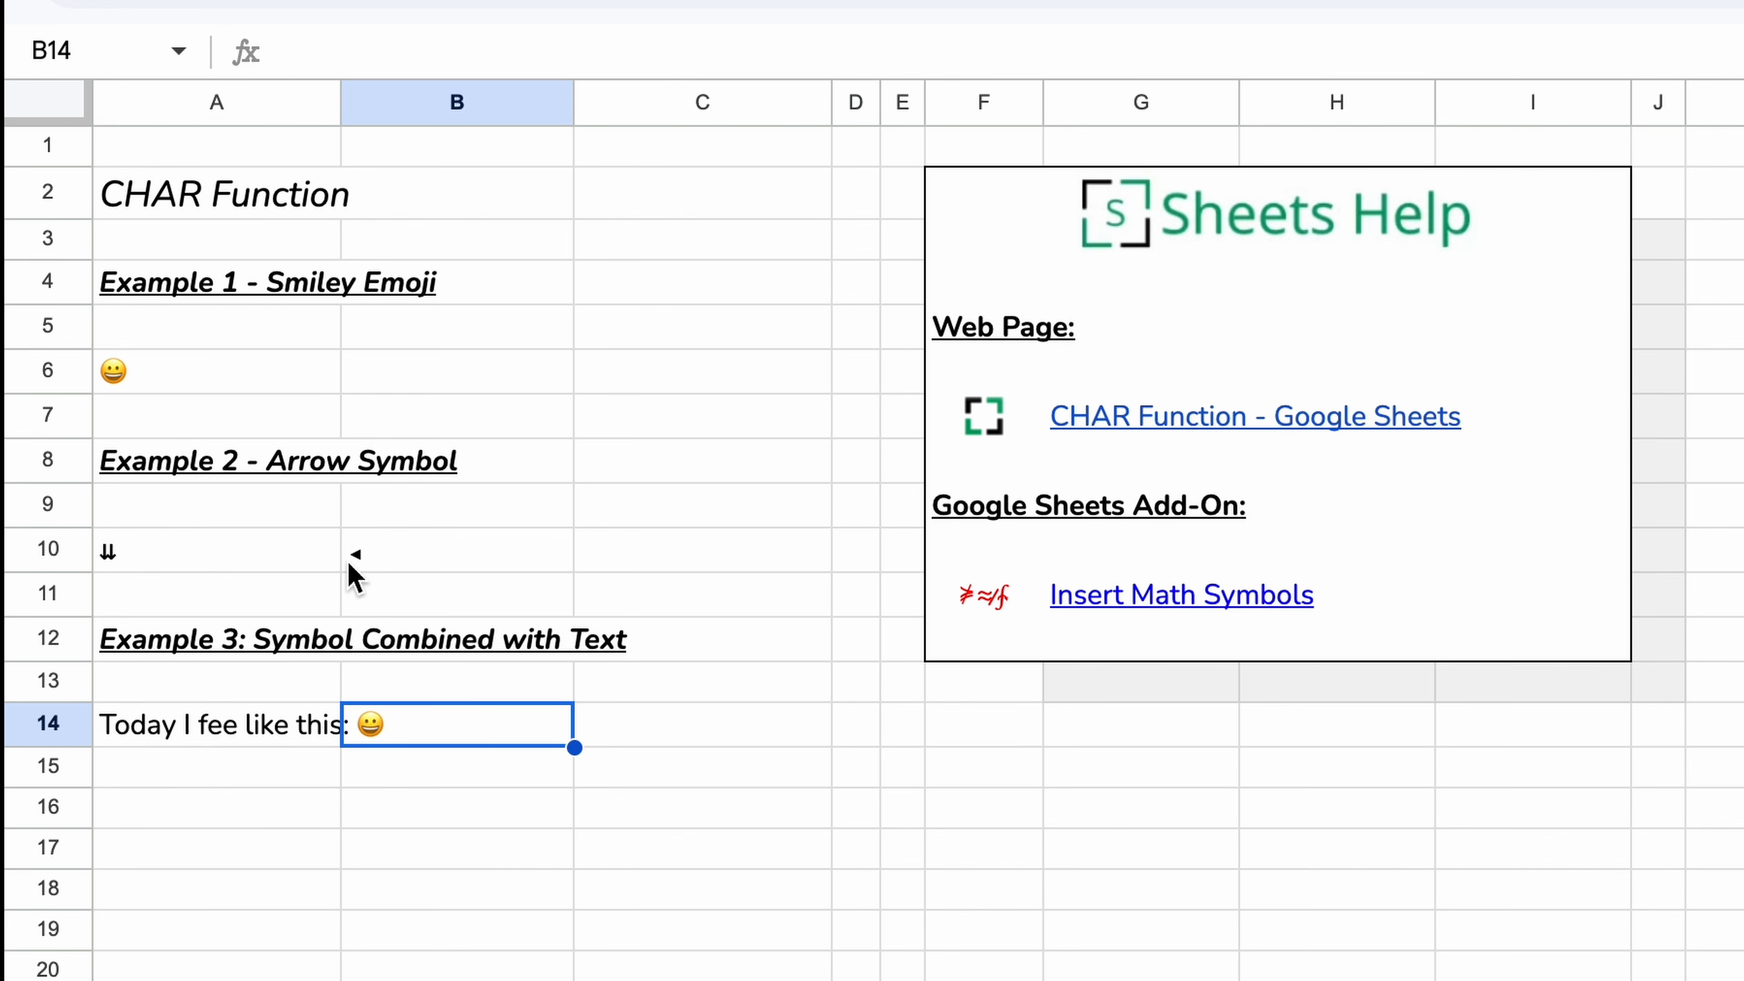
click(256, 563)
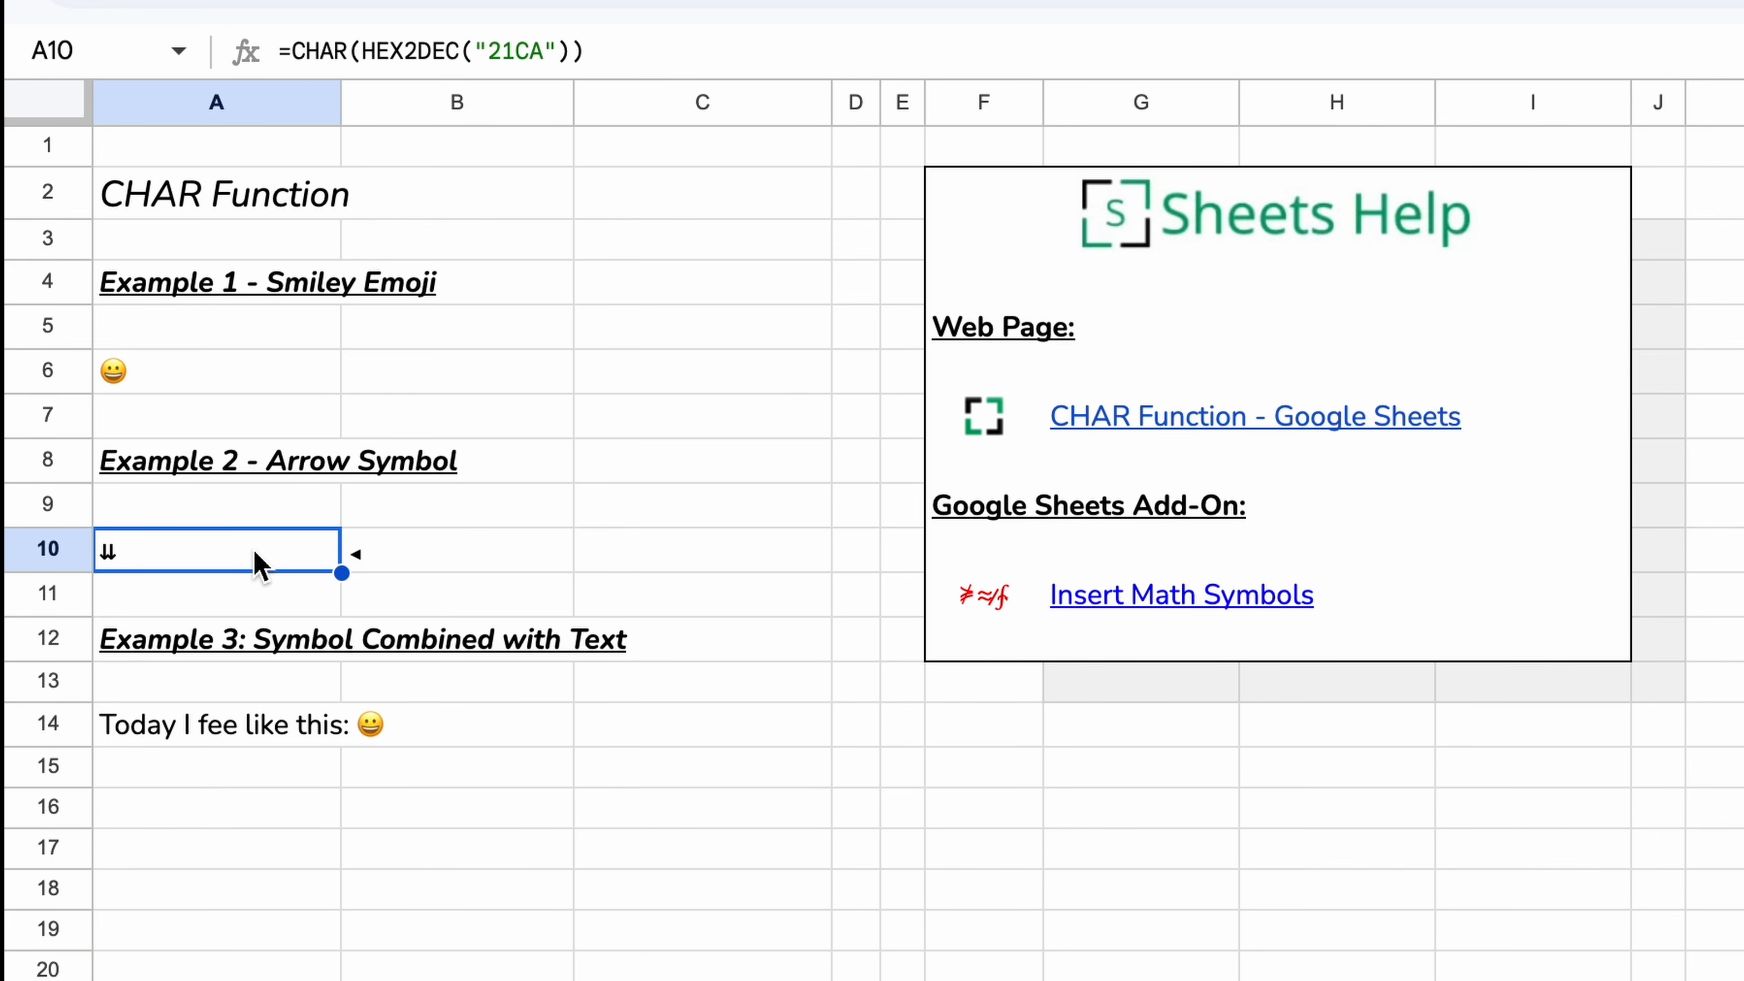